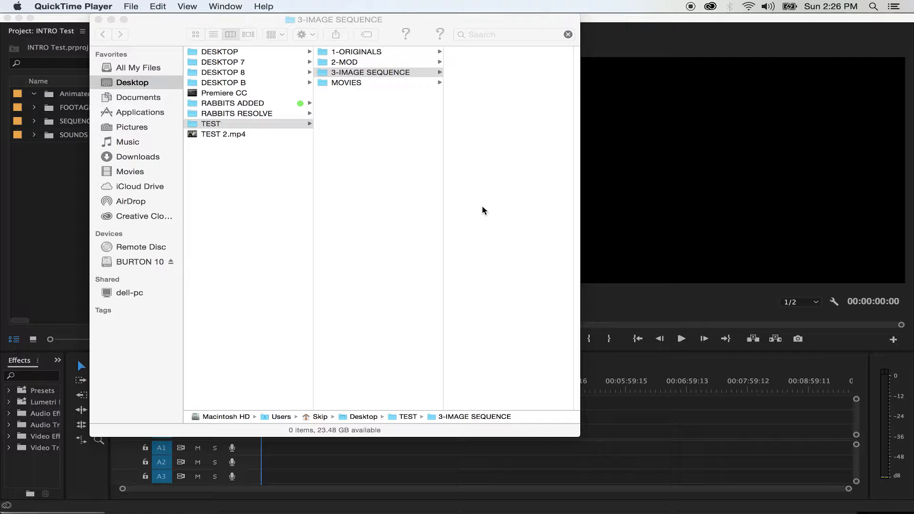
- Open the 1-ORIGINALS folder inside TEST and preview several of its CR2 photos, including 1.CR2, 25.CR2 and 30.CR2
left_click_drag(147, 34, 70, 28)
left_click(276, 51)
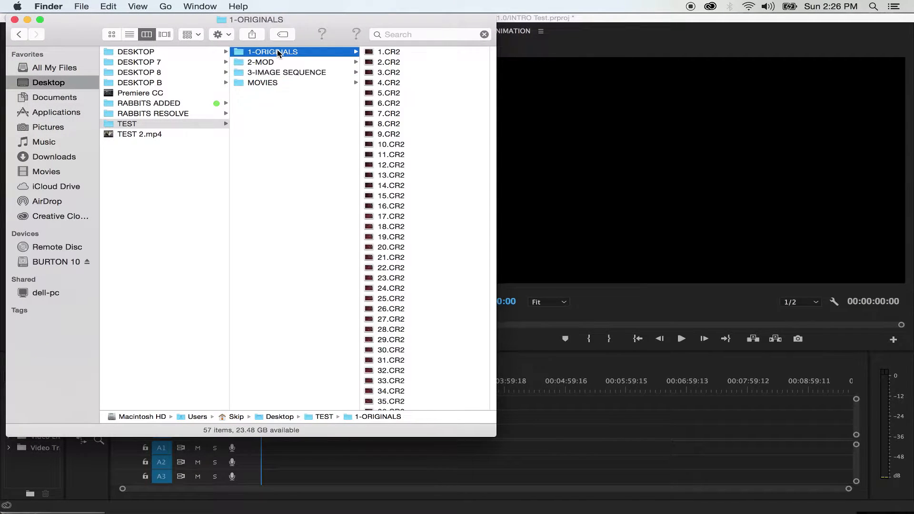
left_click(402, 52)
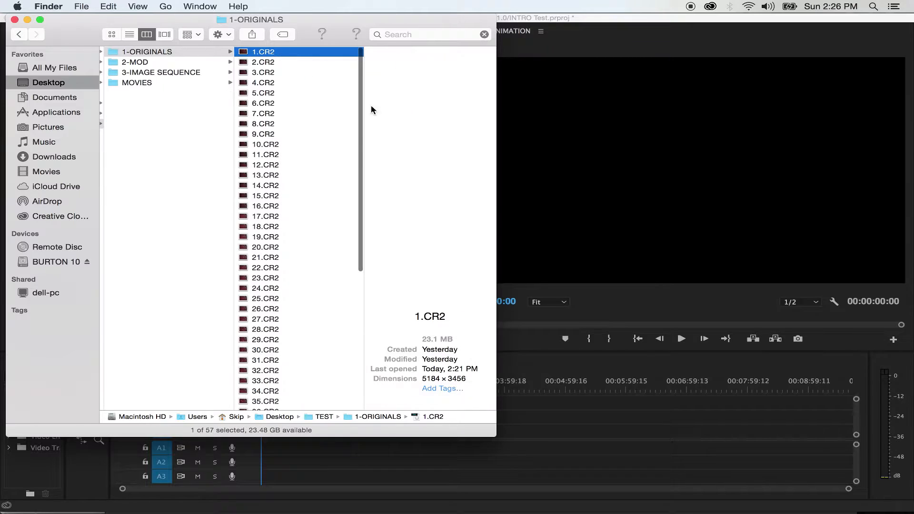
left_click(281, 249)
left_click(275, 301)
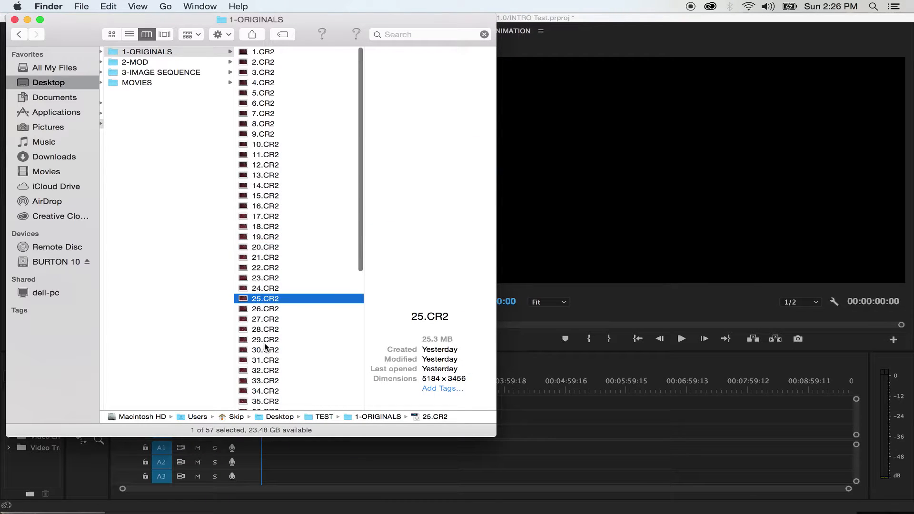
left_click(263, 349)
key("Down")
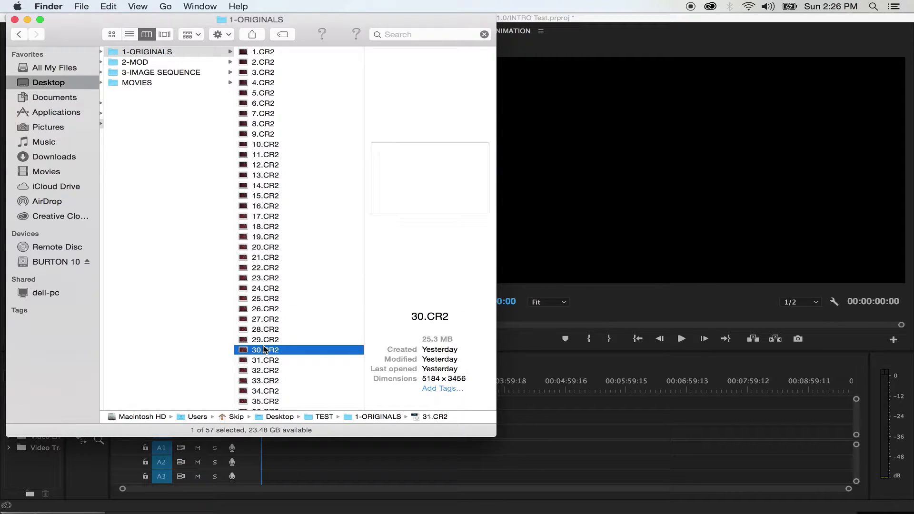
left_click(264, 350)
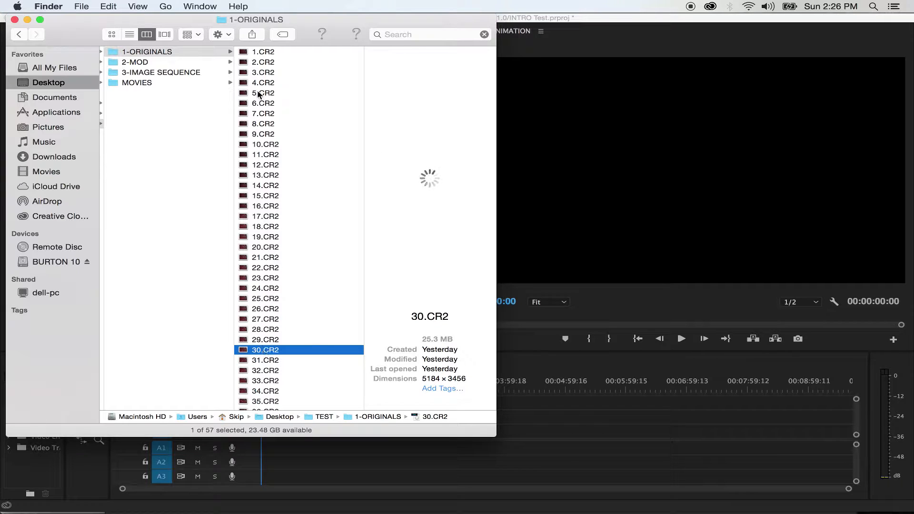
left_click(260, 52)
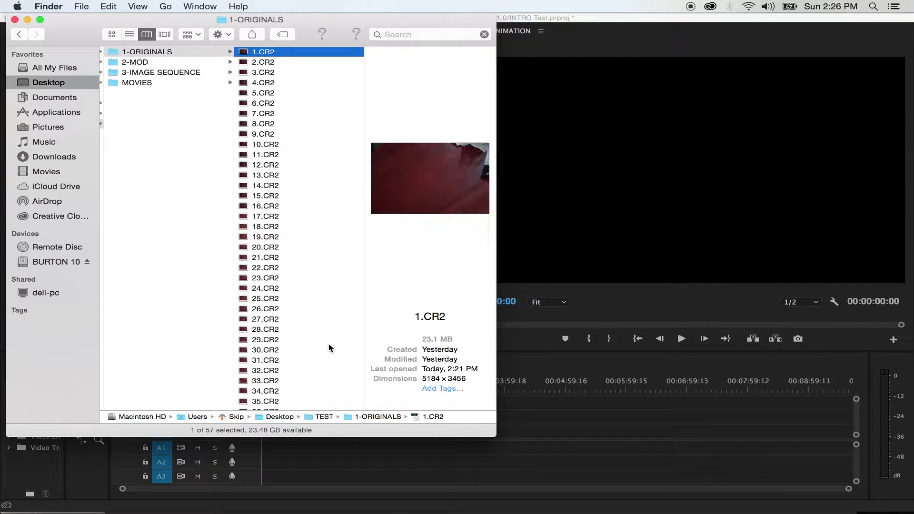
- Select all the CR2 files in 1-ORIGINALS and open them with Adobe Photoshop CC 2017
left_click_drag(336, 439, 330, 490)
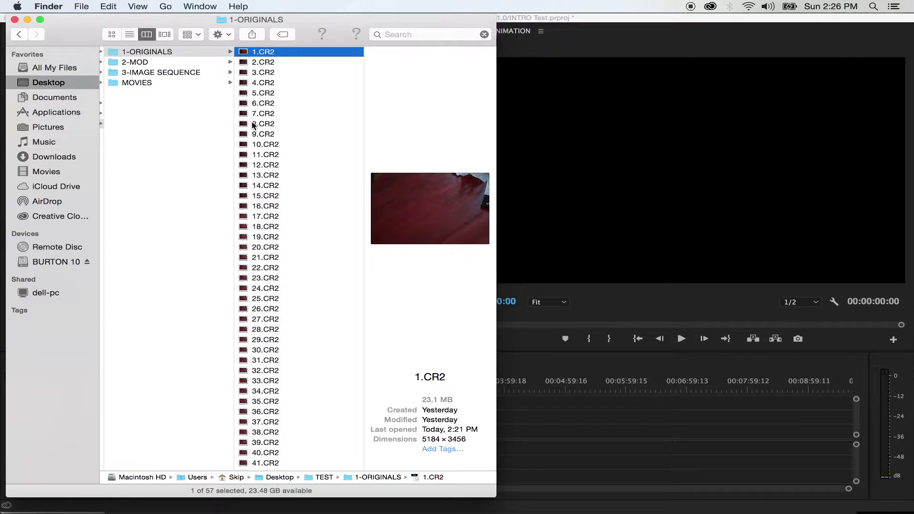
scroll(314, 224, "down", 5)
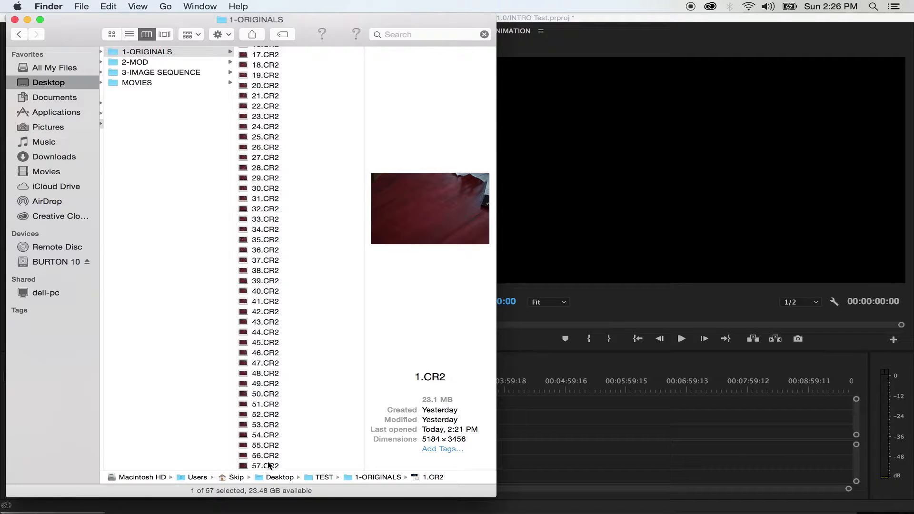
scroll(322, 398, "up", 5)
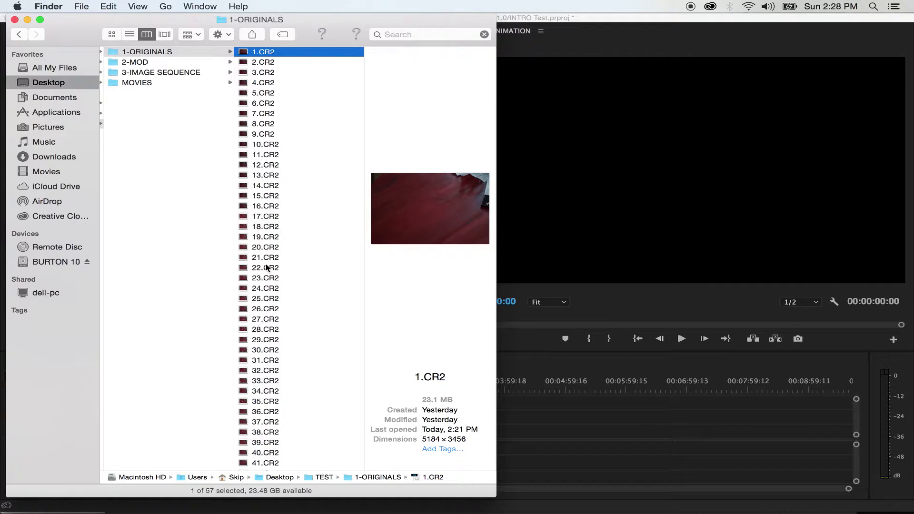
scroll(263, 412, "down", 5)
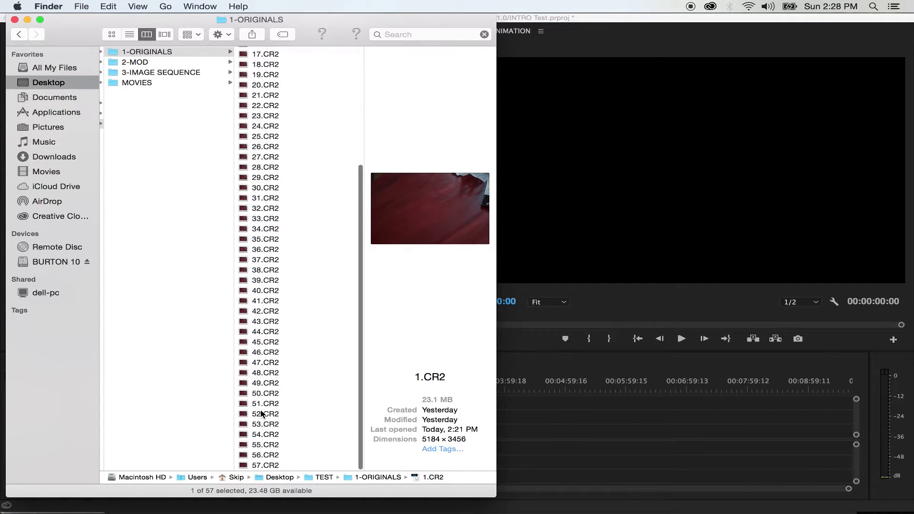
scroll(263, 381, "up", 3)
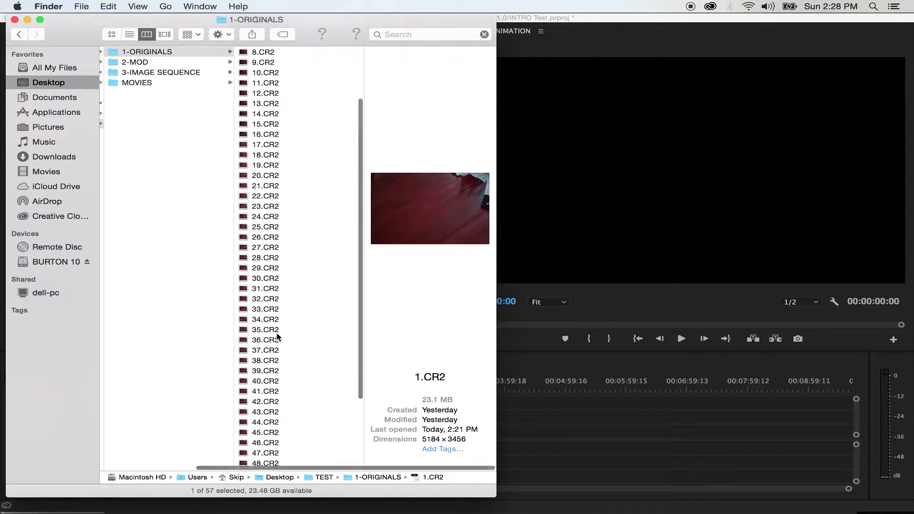
scroll(278, 337, "down", 3)
key("super+a")
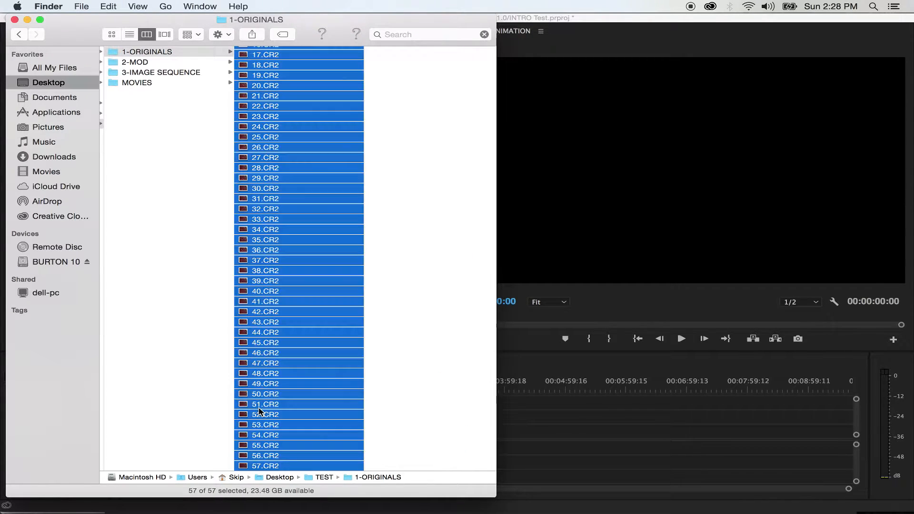
right_click(242, 91)
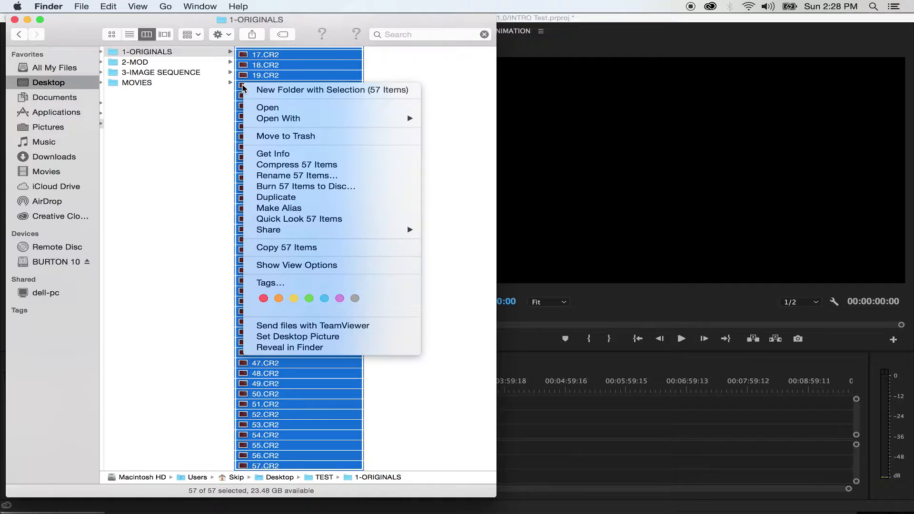
mouse_move(269, 120)
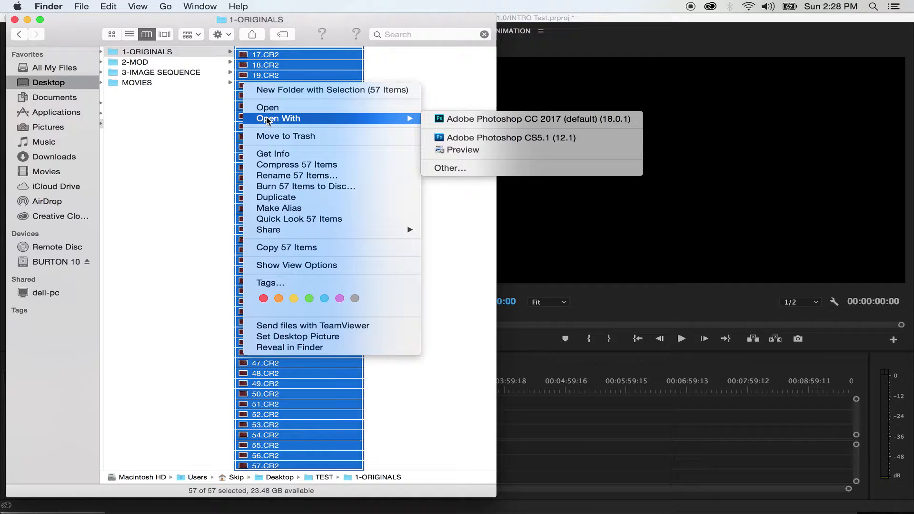
left_click(523, 120)
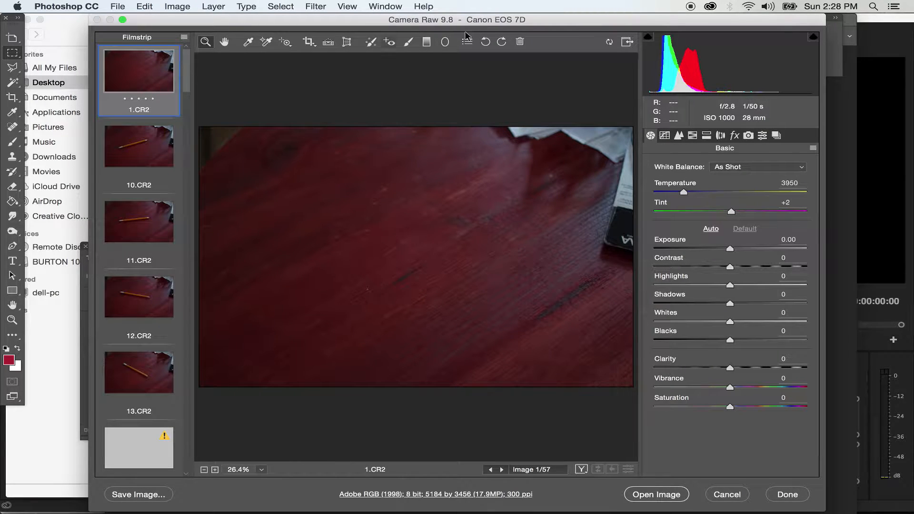
- Select every photo in the Camera Raw filmstrip, from 1.CR2 through 9.CR2 at its end
left_click_drag(446, 18, 395, 18)
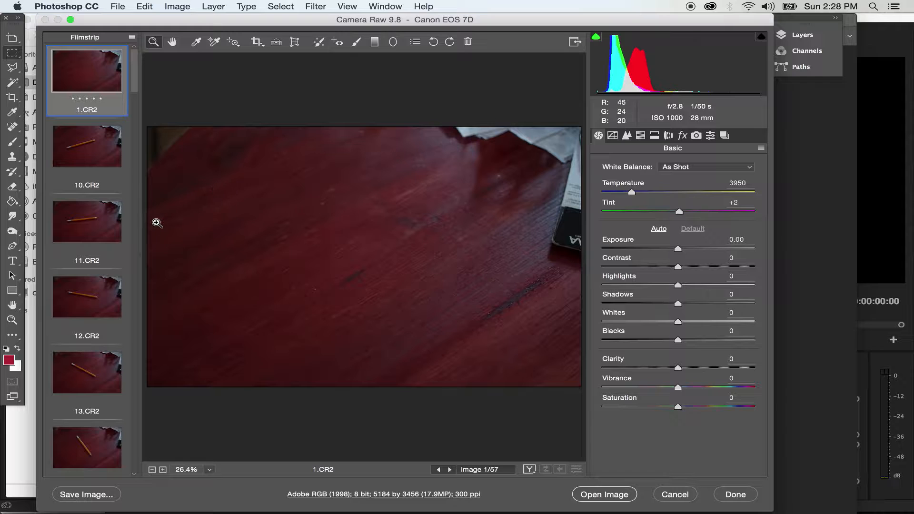
scroll(87, 83, "down", 5)
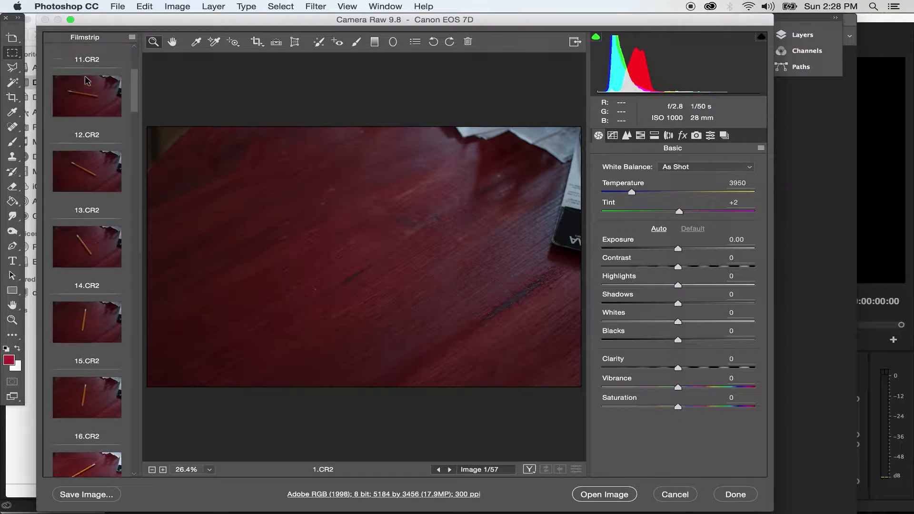
scroll(88, 81, "up", 5)
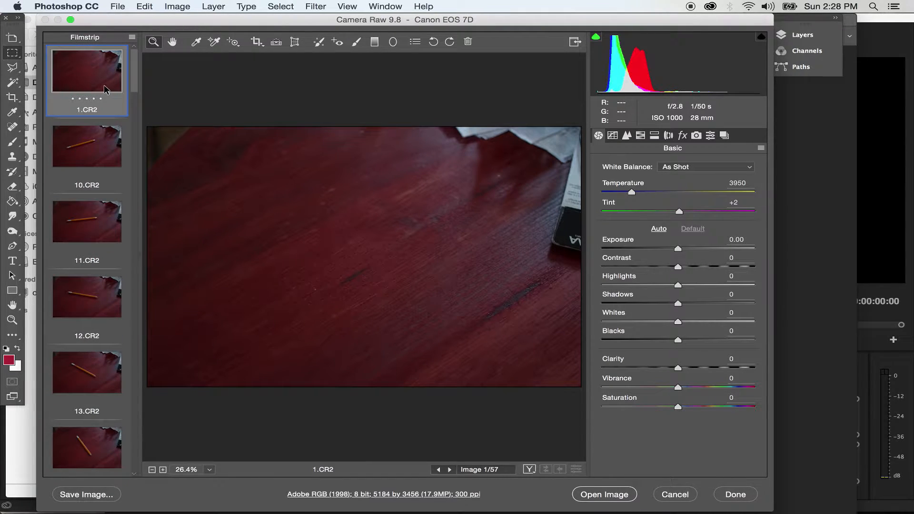
left_click_drag(134, 72, 137, 486)
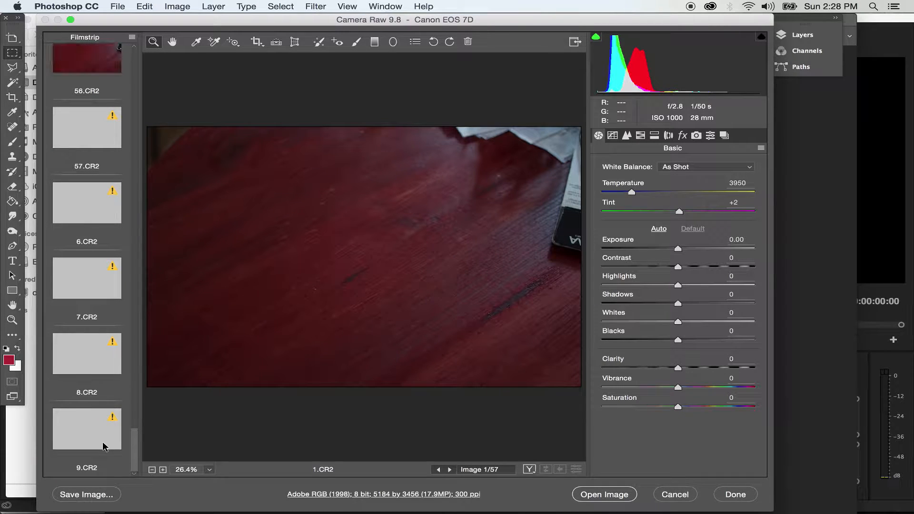
key("shift")
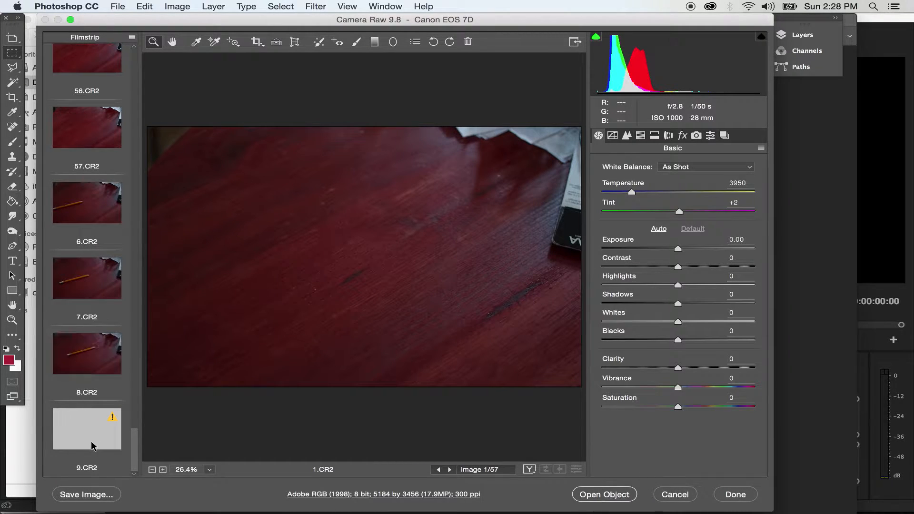
left_click(93, 446, "shift")
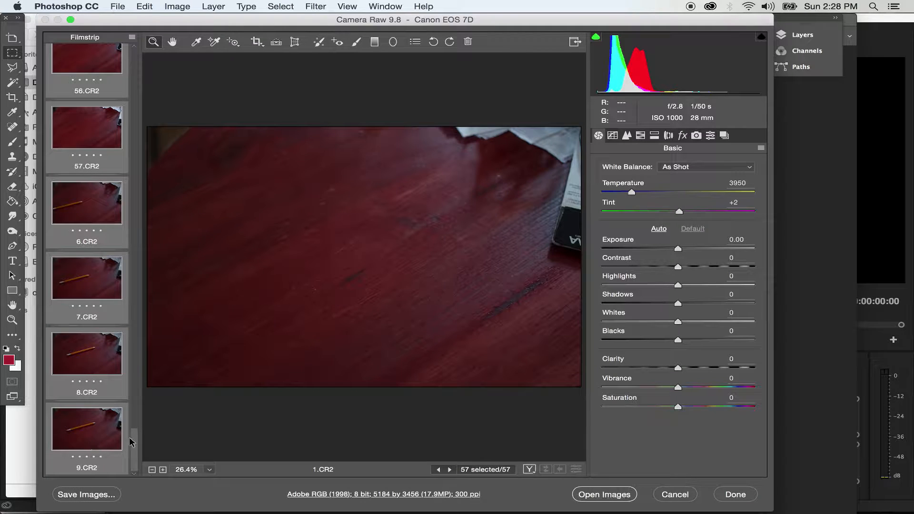
left_click_drag(137, 450, 135, 76)
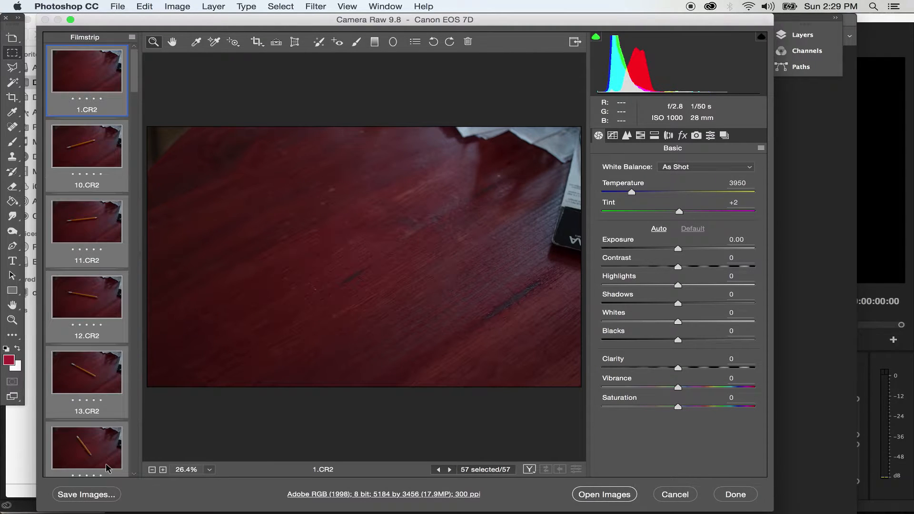
- Bring up the save options for the selected images and set the destination folder to 2-MOD inside TEST
left_click(86, 495)
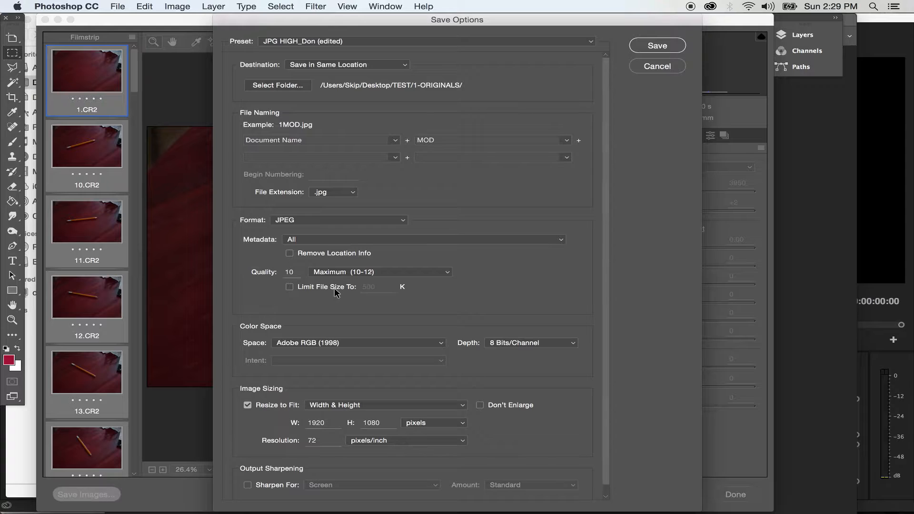
left_click(351, 65)
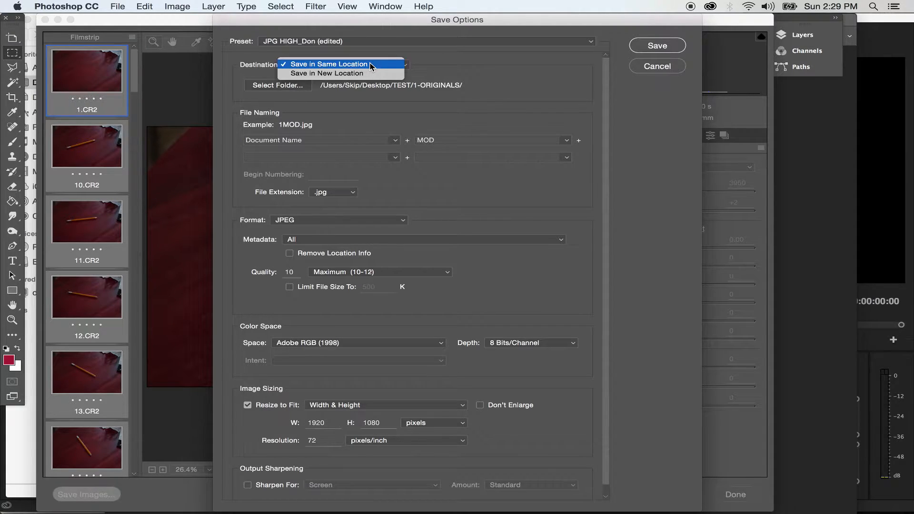
left_click(355, 65)
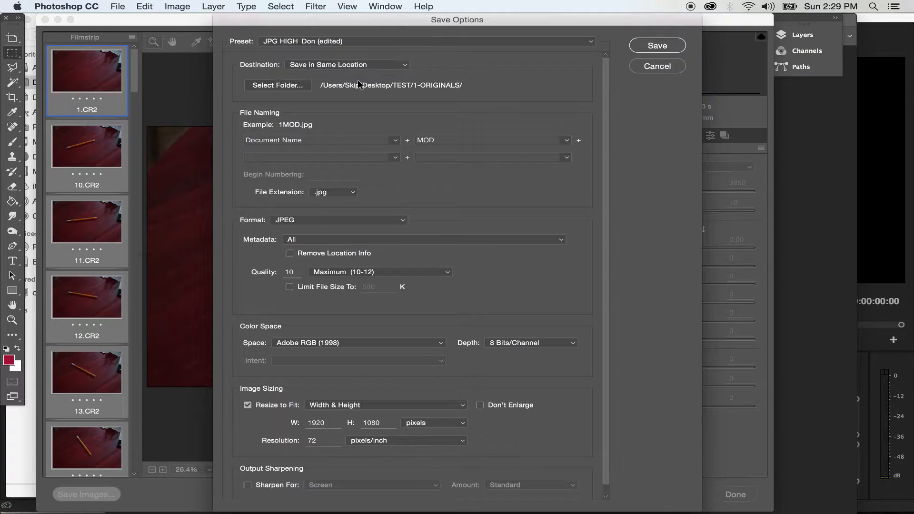
left_click(293, 86)
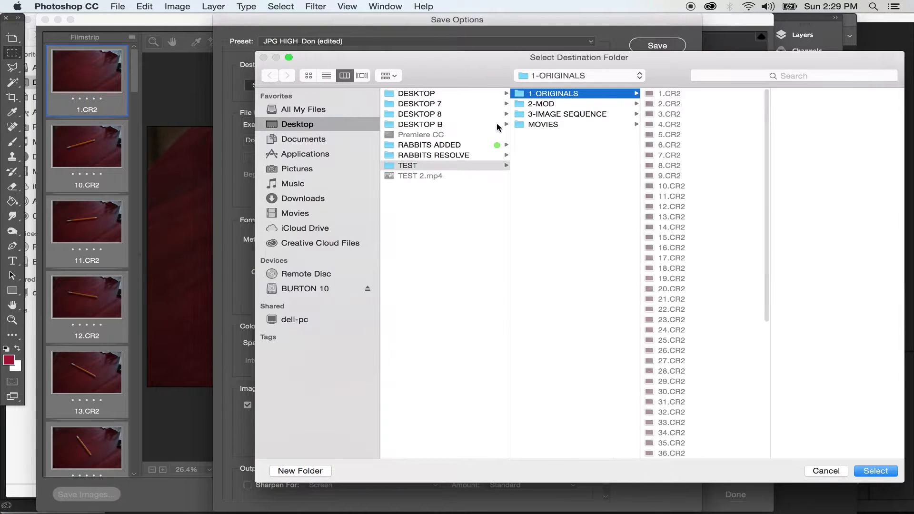
left_click(558, 104)
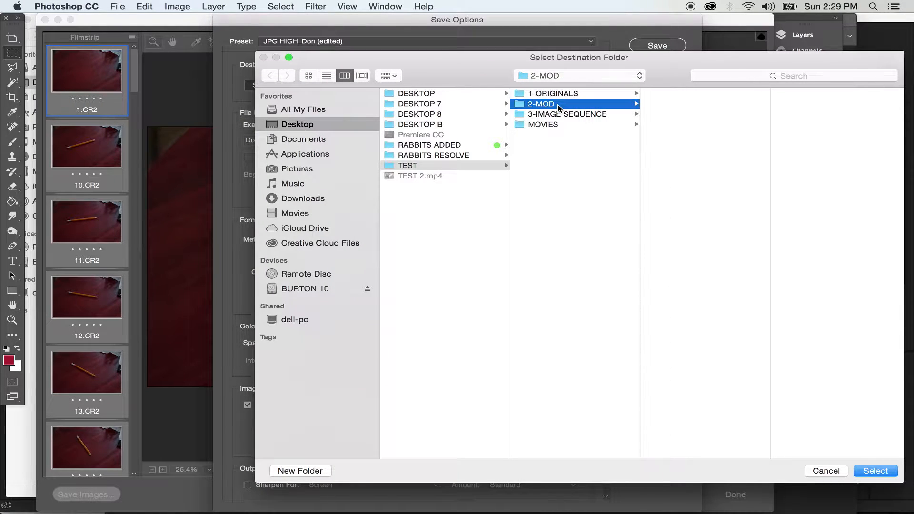
left_click_drag(672, 78, 590, 48)
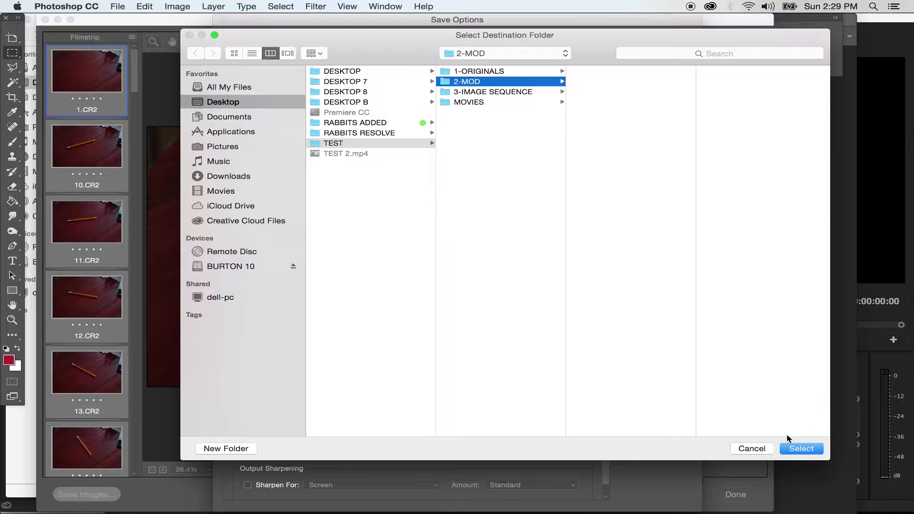
left_click(792, 451)
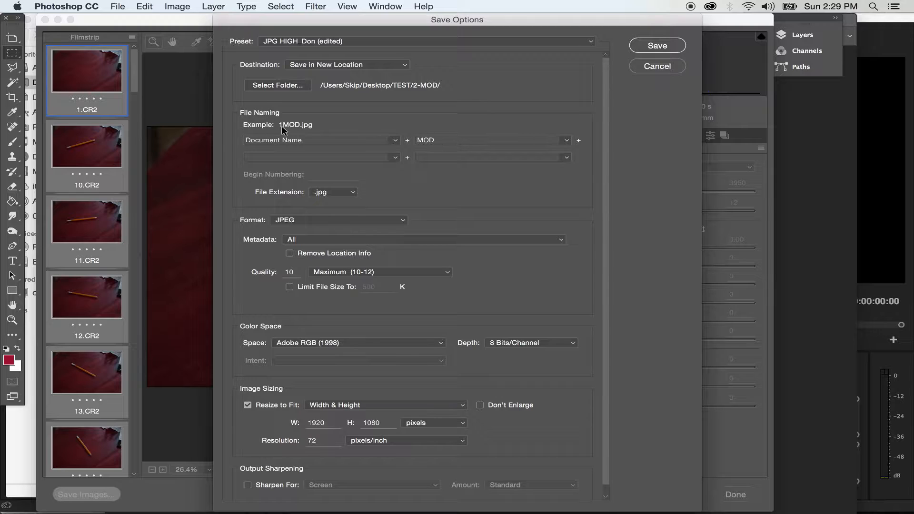
- Clear the MOD suffix from the file naming and choose Maximum (10-12) as the JPEG quality
left_click(566, 140)
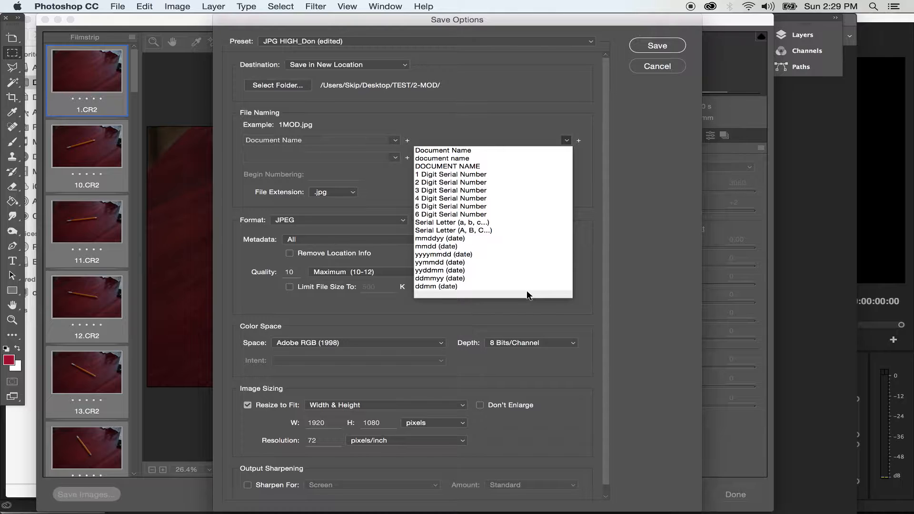
left_click(527, 292)
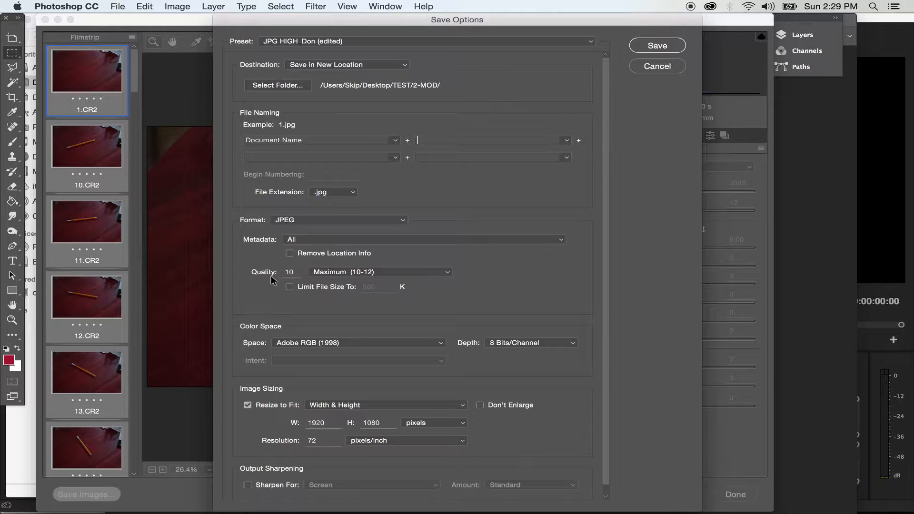
left_click(412, 272)
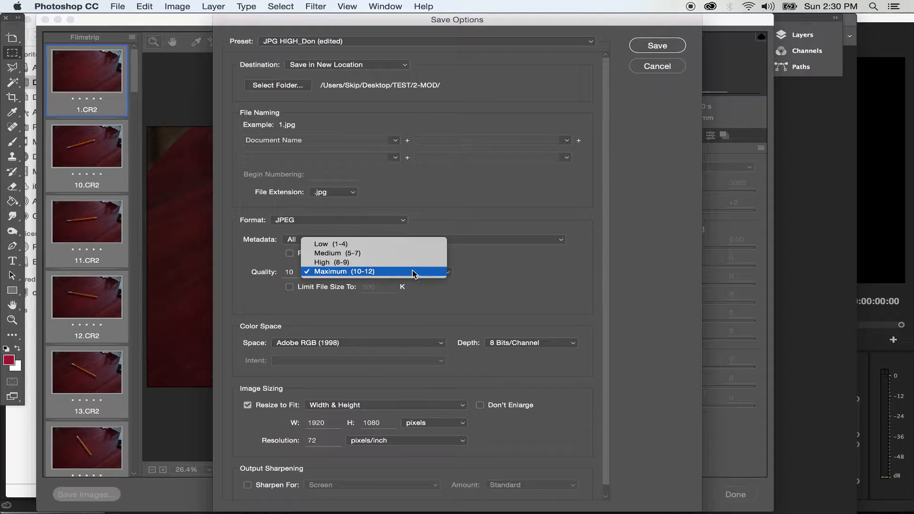
left_click(389, 272)
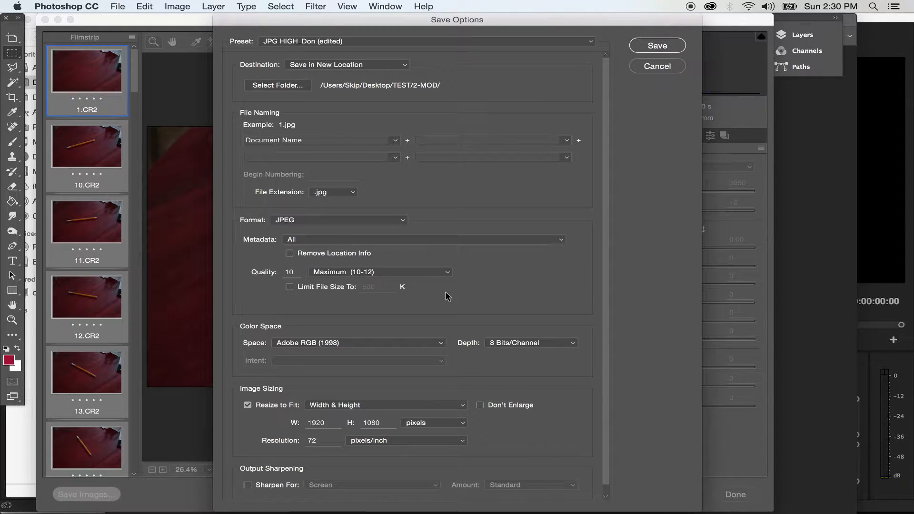
- Turn off Resize to Fit in the image sizing options
scroll(445, 308, "down", 1)
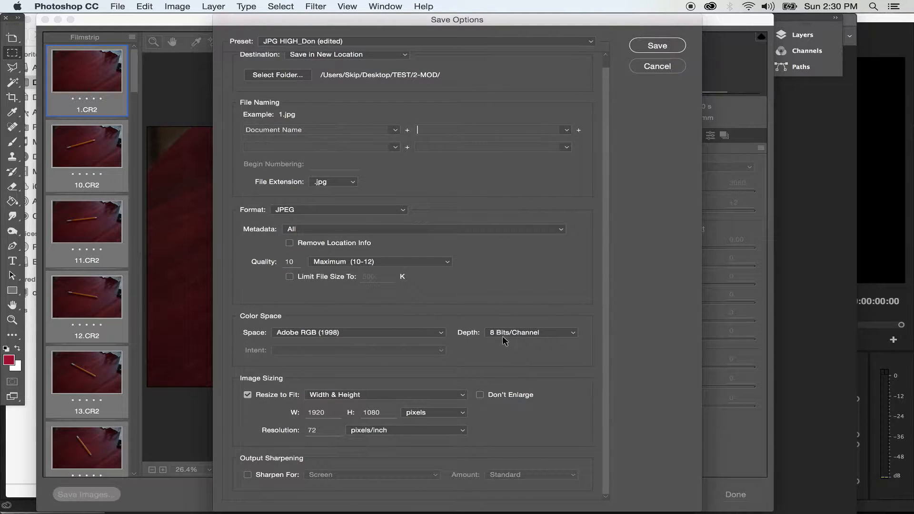
left_click(247, 394)
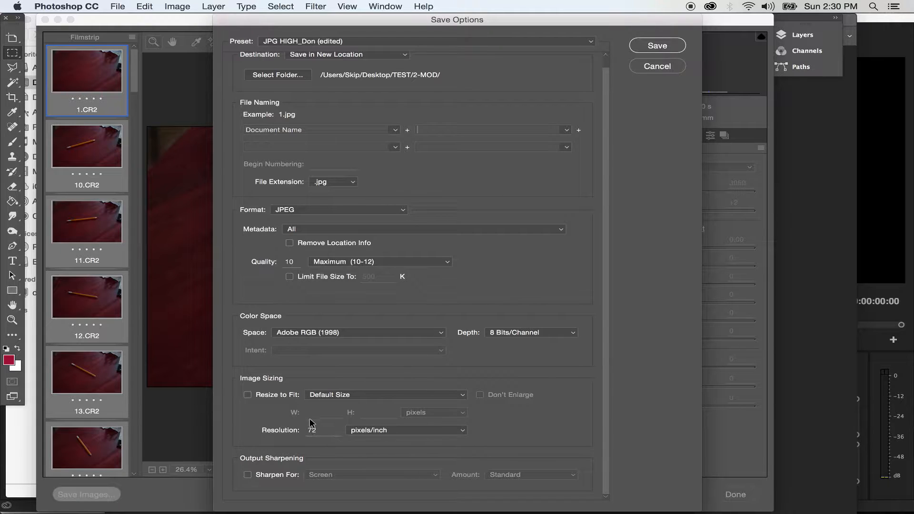
- Enable Resize to Fit with Width & Height at 1920 x 1080 pixels, keep the resolution at 72 pixels/inch, and save the images
left_click(247, 395)
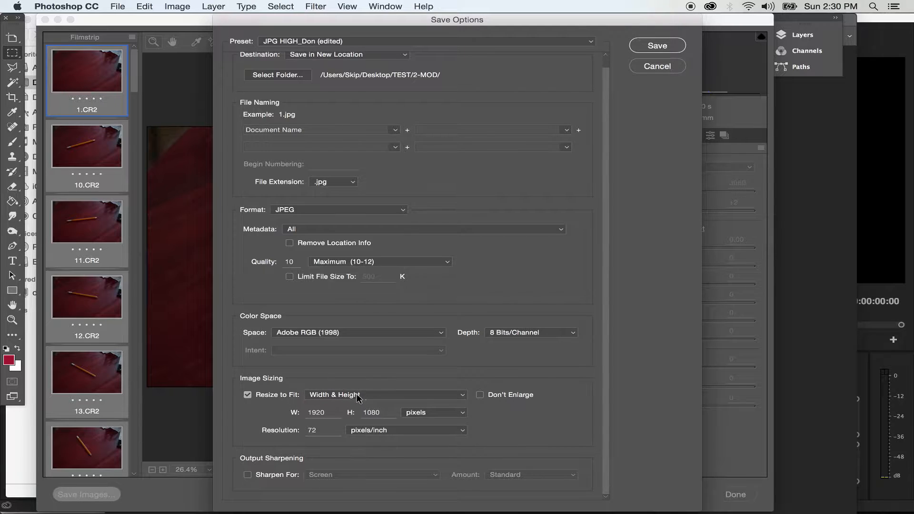
left_click(458, 398)
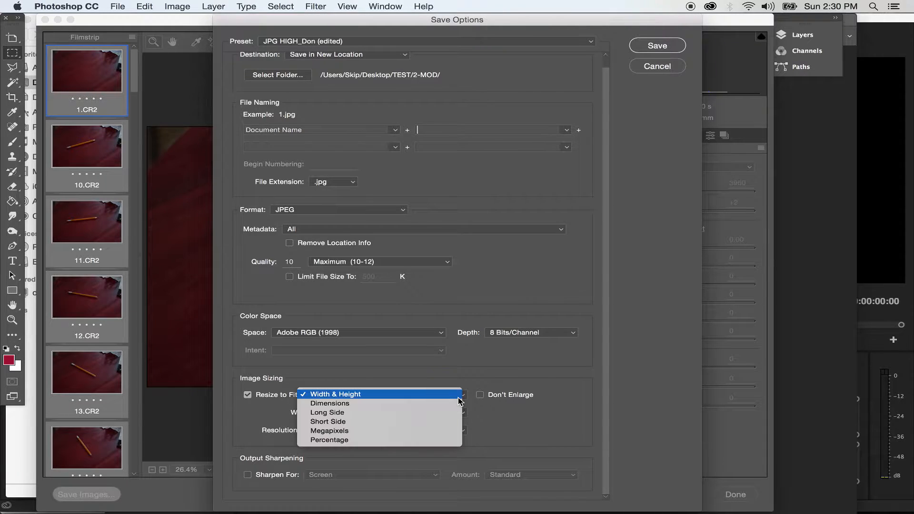
left_click(582, 404)
double_click(326, 413)
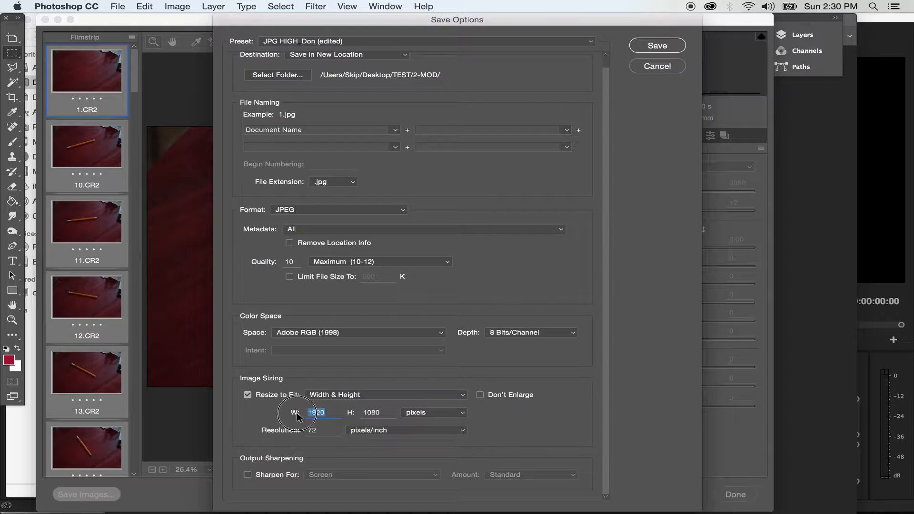
double_click(386, 412)
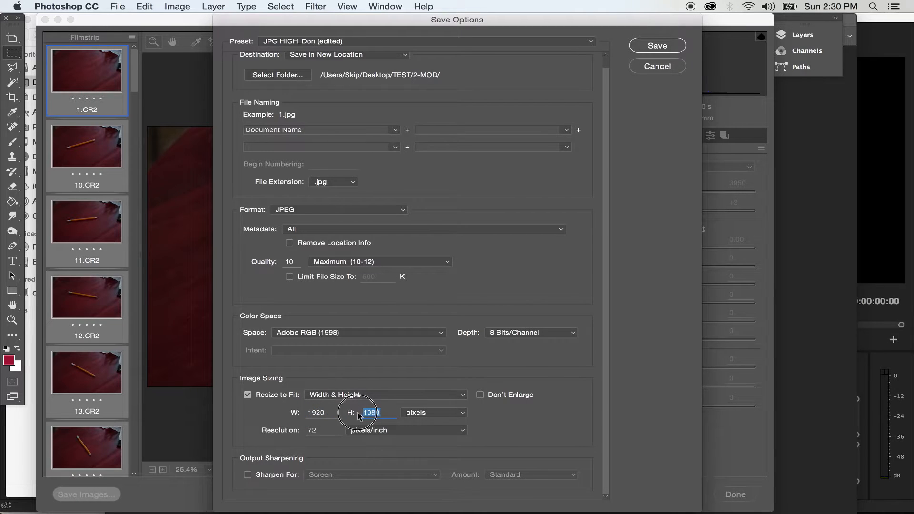
left_click(446, 413)
left_click(500, 420)
left_click(442, 415)
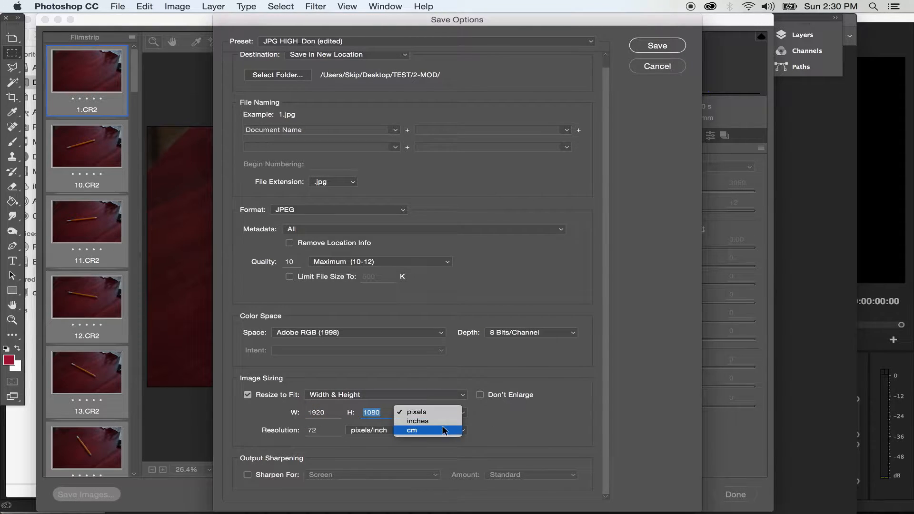
left_click(509, 419)
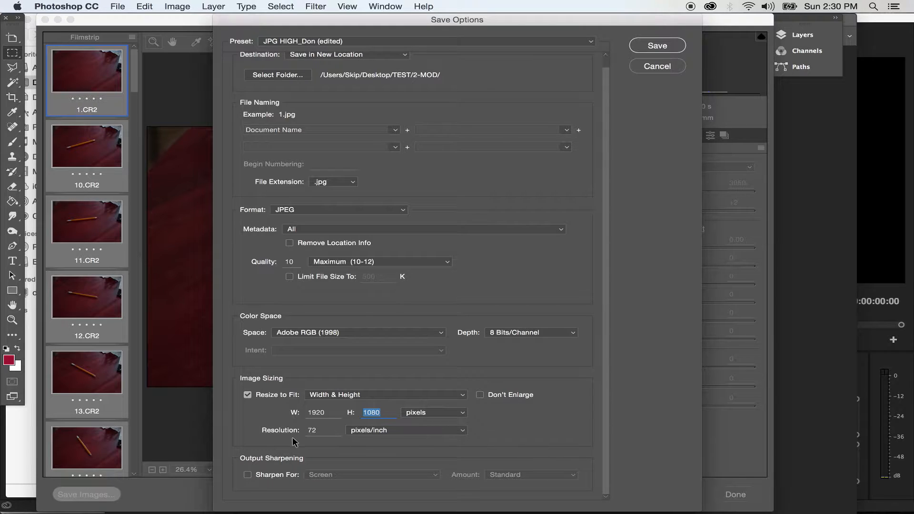
left_click_drag(323, 430, 296, 430)
left_click(657, 45)
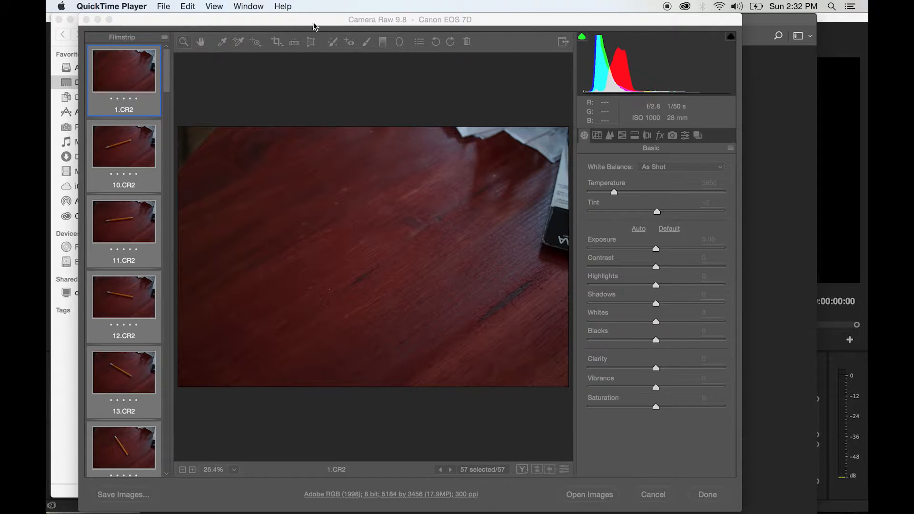
- Switch to Finder and open the 2-MOD folder to check the exported JPEGs, selecting 1.jpg
left_click(206, 16)
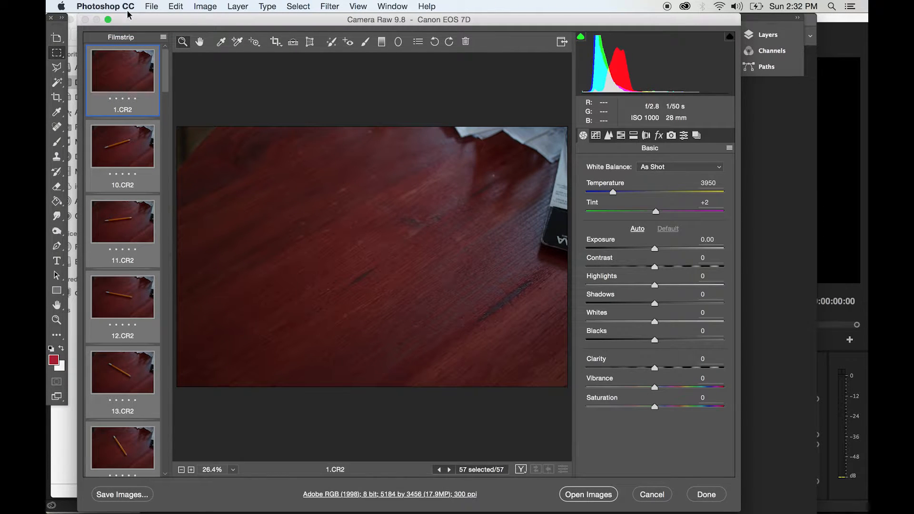
key("super+Tab")
key("super+Tab")
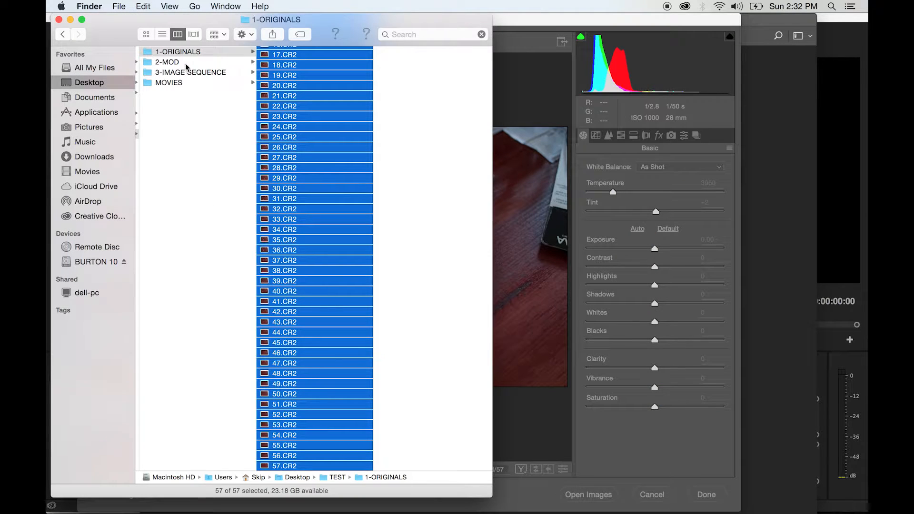
scroll(319, 159, "up", 6)
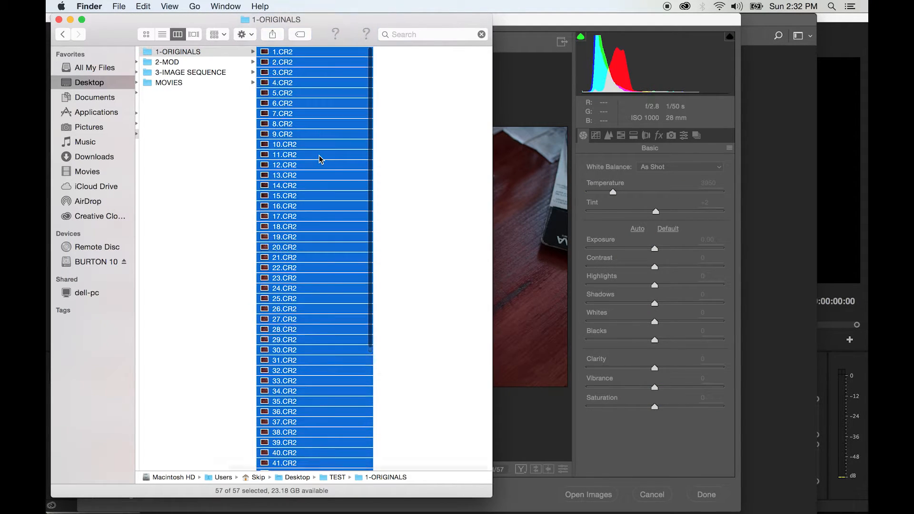
left_click(176, 62)
scroll(290, 56, "down", 5)
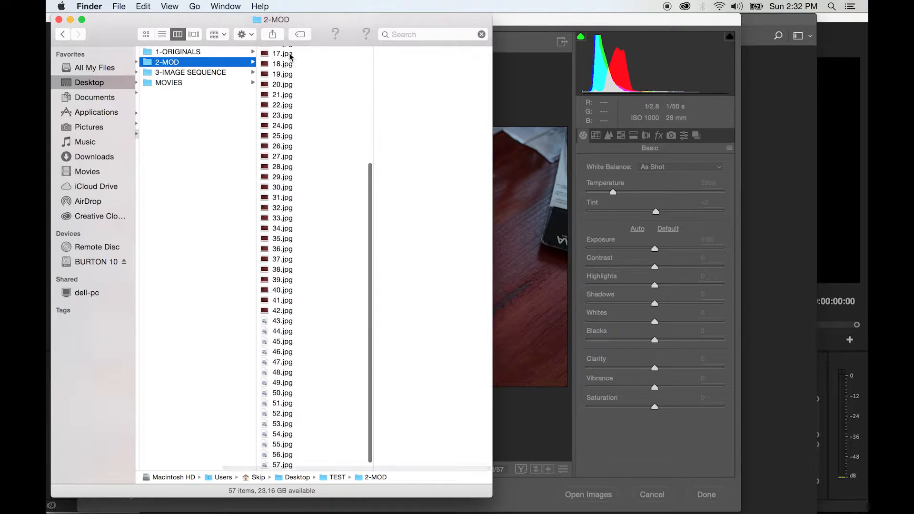
scroll(291, 57, "up", 5)
left_click(281, 52)
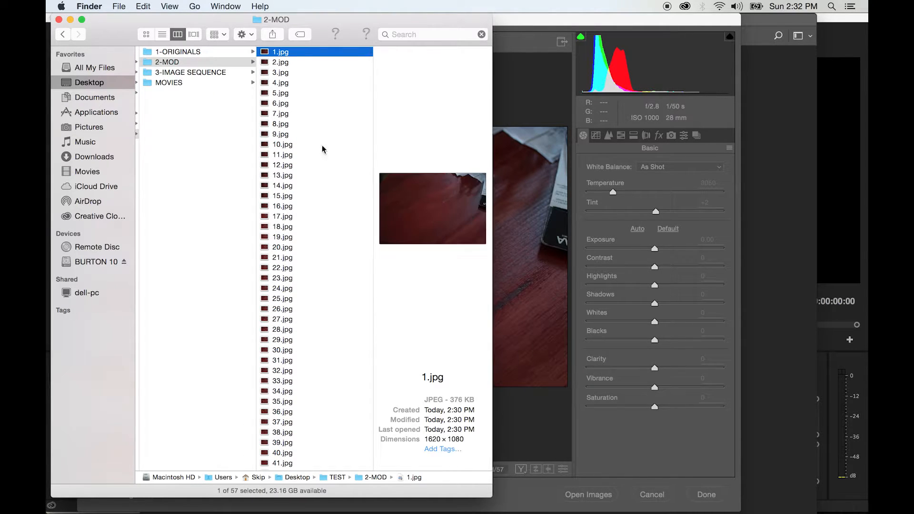
- Check the previews and file details of 31.jpg, 17.jpg, 1.jpg and 21.jpg in the 2-MOD folder
left_click(294, 360)
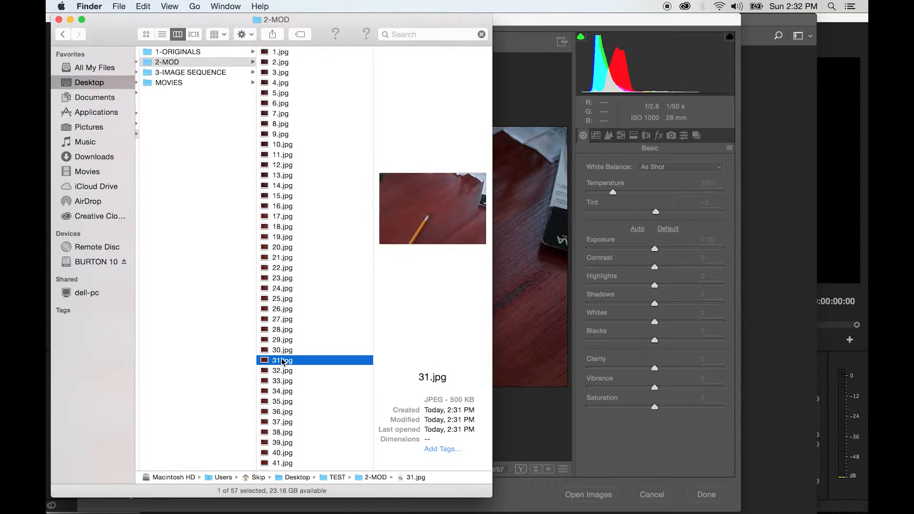
scroll(281, 403, "down", 5)
scroll(283, 403, "up", 5)
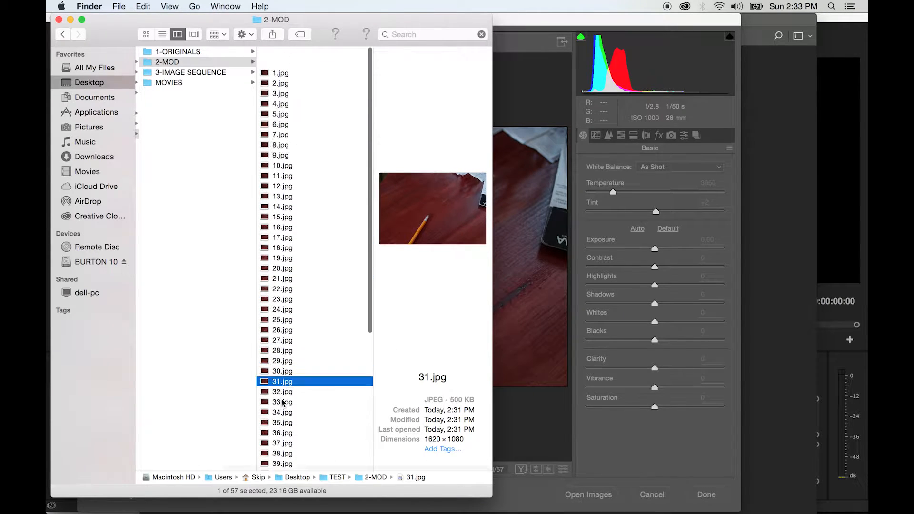
left_click(284, 217)
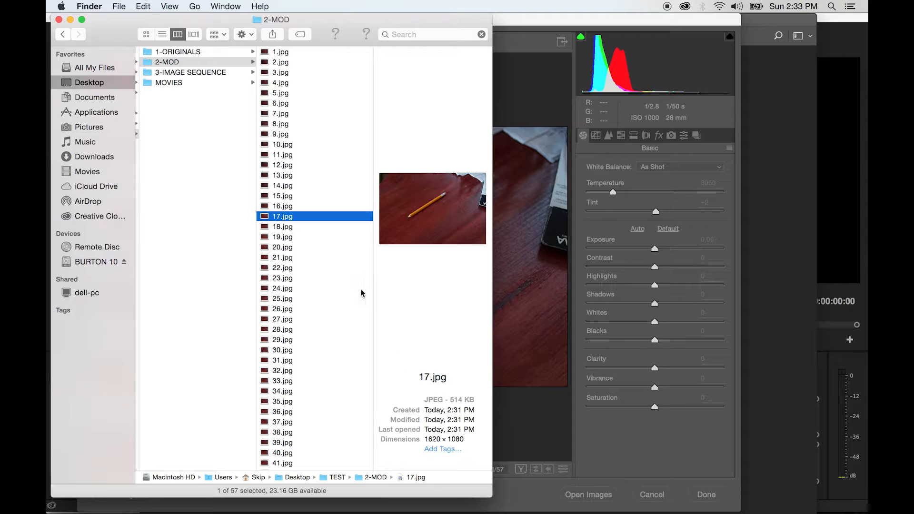
left_click(285, 52)
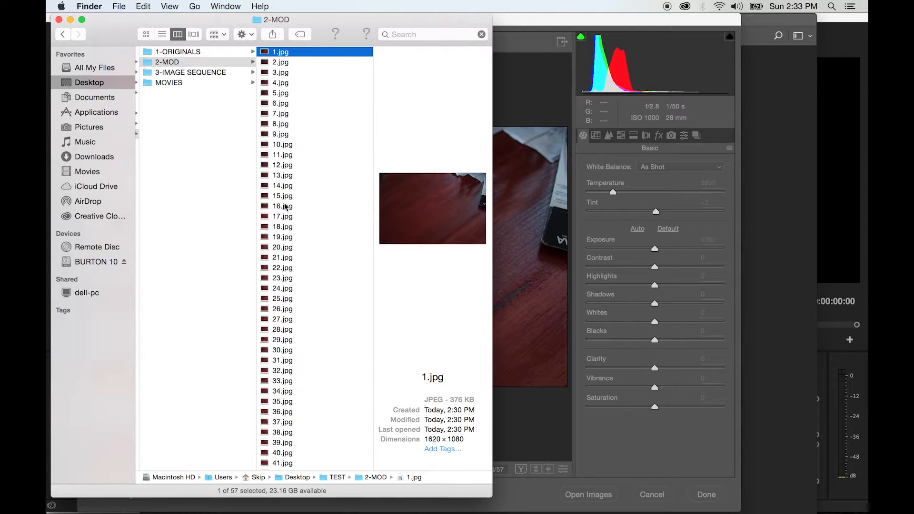
left_click(282, 256)
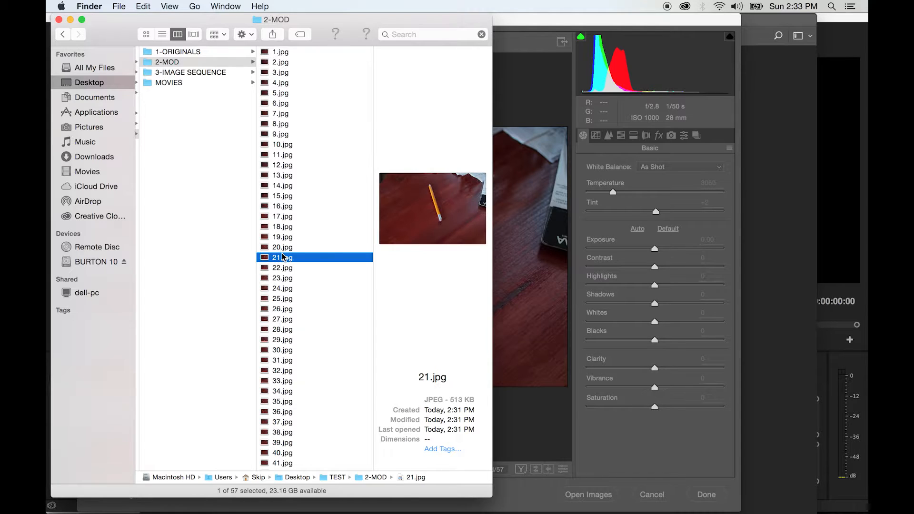
- Preview the exported frames at large size one after another from 21.jpg through 35.jpg, and close the preview
key("space")
key("Down")
key("Down")
key("Down")
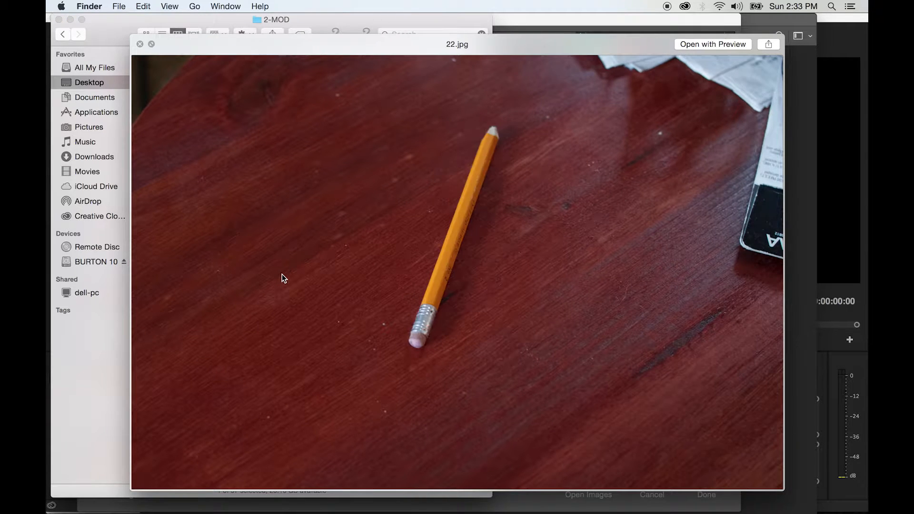
key("Down")
key("Down")
key("Down")
key("Down")
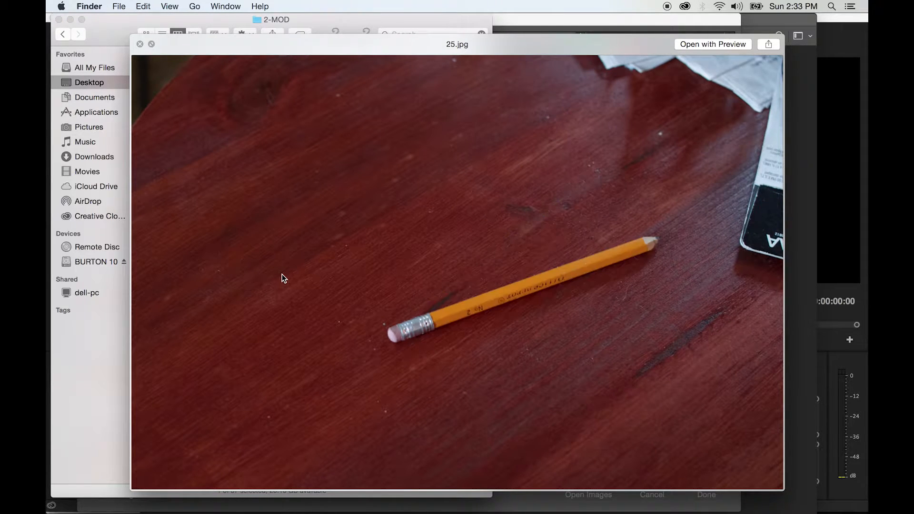
key("Down")
key("Down")
key("Down")
key("Down")
key("Down")
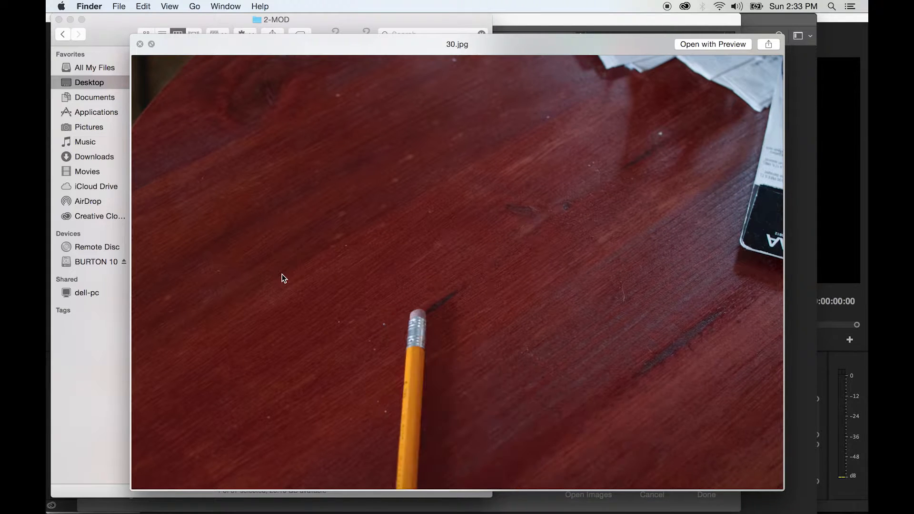
key("Down")
key("Down")
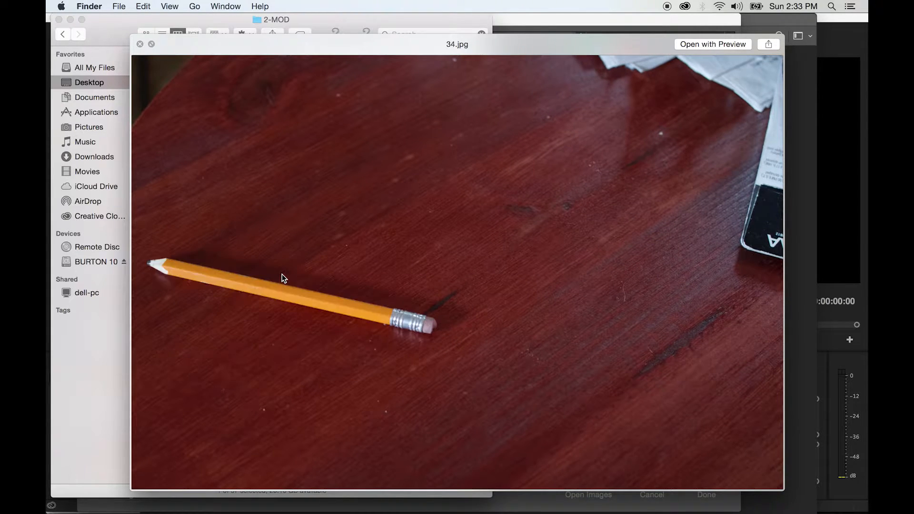
key("space")
- Switch to Premiere Pro and start a media import into the root of the INTRO Test project
key("super+Tab")
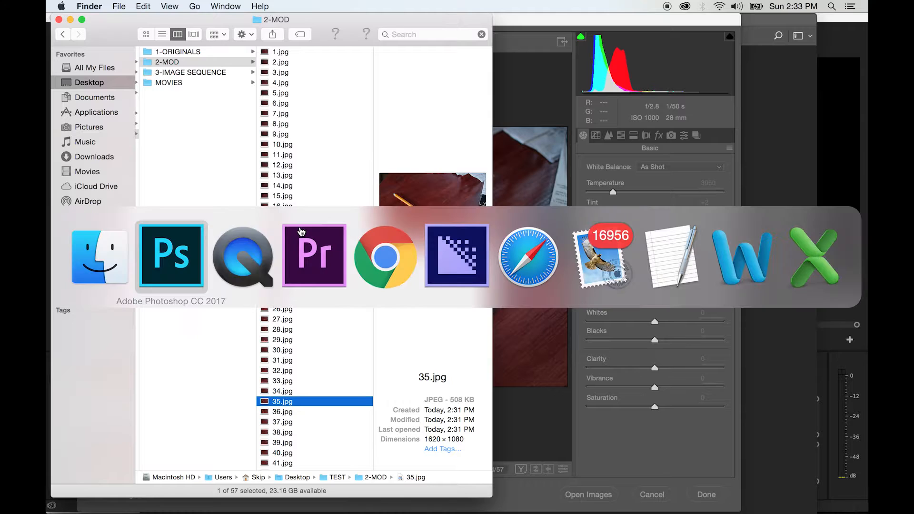
key("super+Tab")
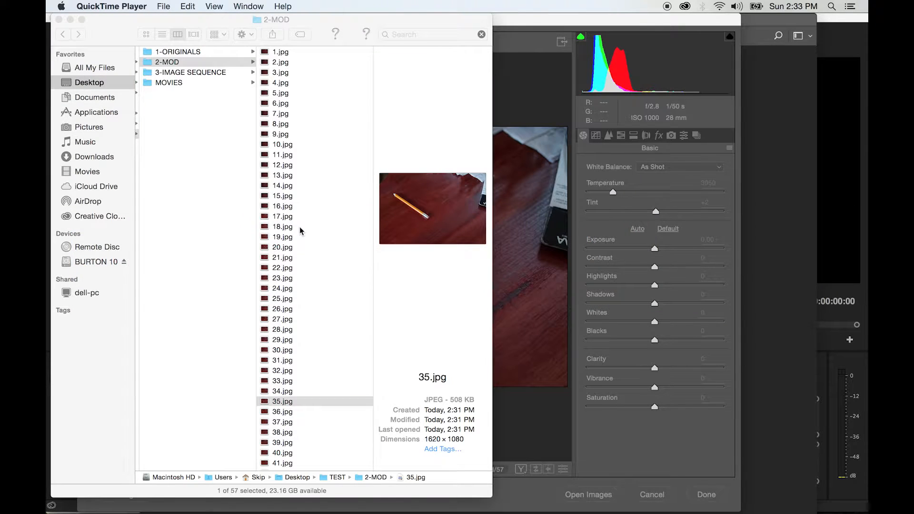
key("super+Tab")
key("super+Tab")
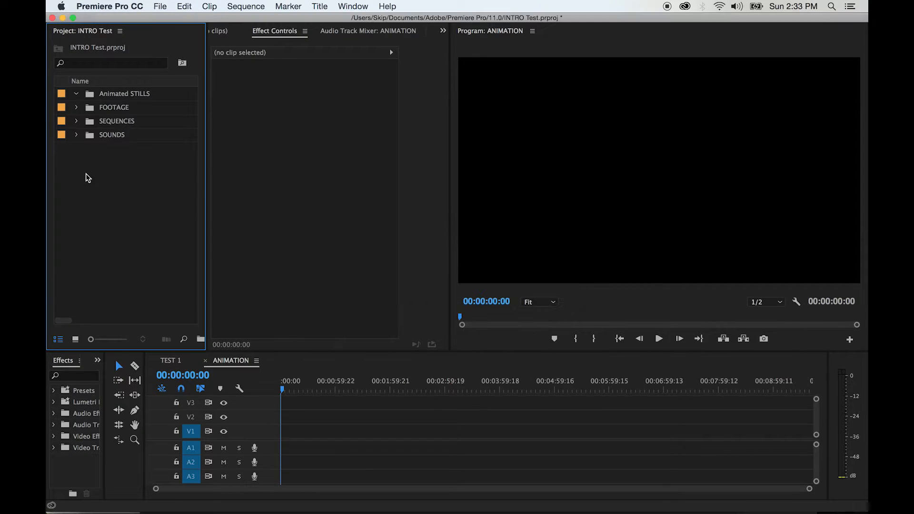
right_click(93, 206)
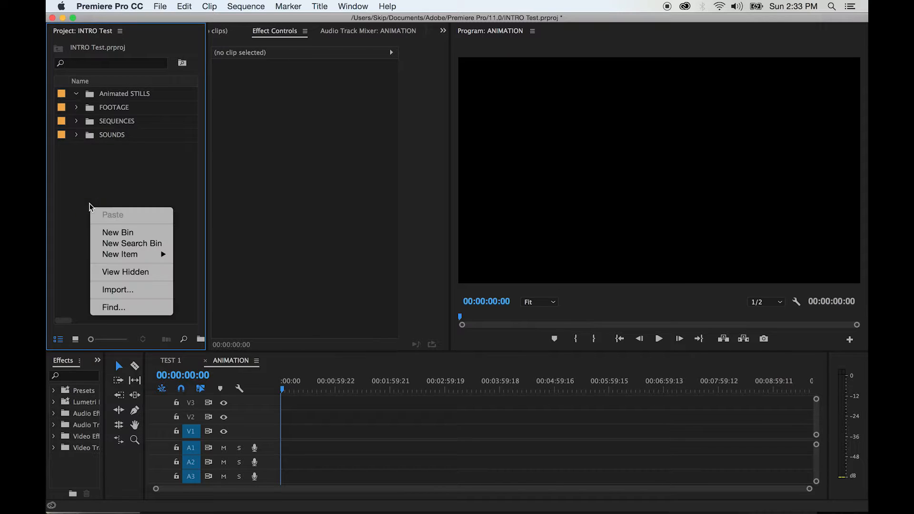
left_click(120, 291)
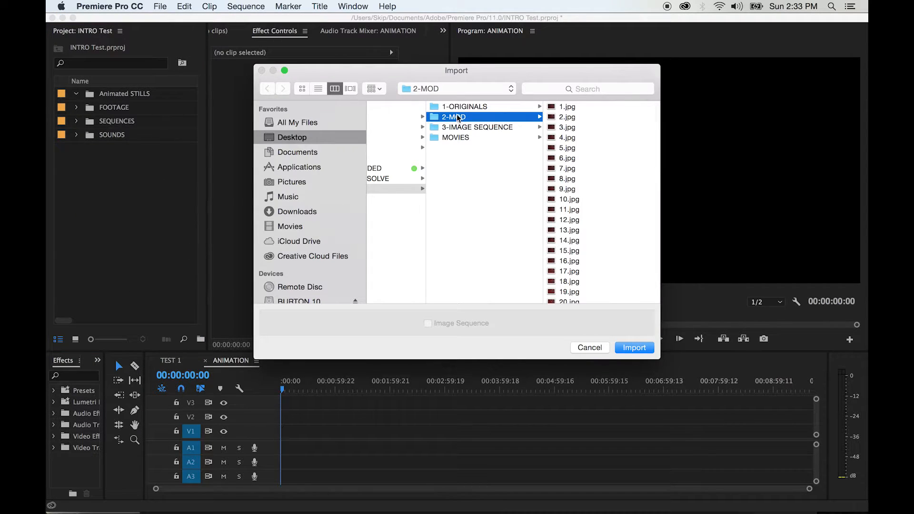
- Import the numbered JPEGs from 2-MOD as an Image Sequence, starting from 1.jpg
left_click(556, 110)
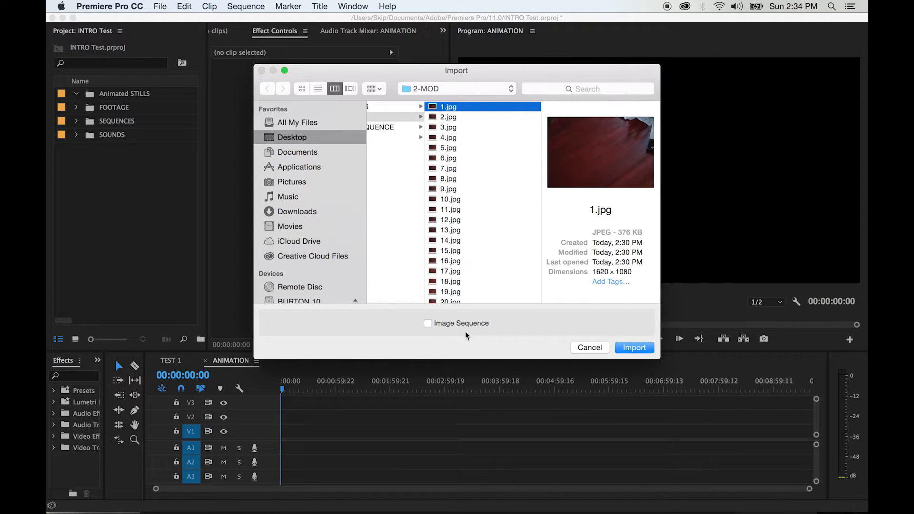
left_click(427, 324)
scroll(448, 232, "down", 10)
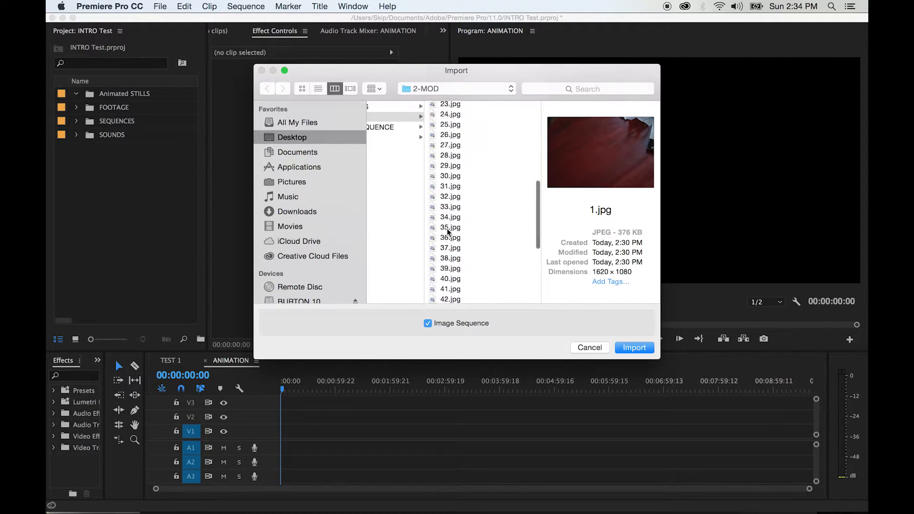
scroll(452, 299, "up", 10)
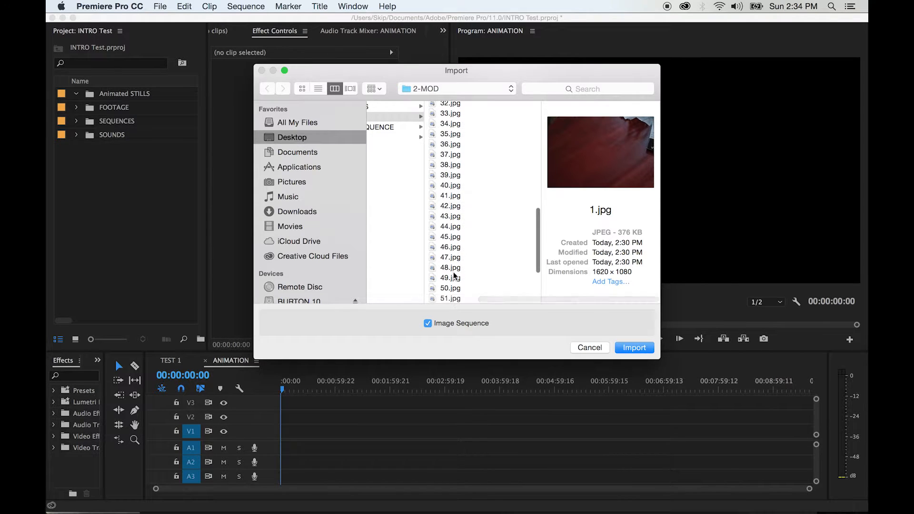
left_click(428, 324)
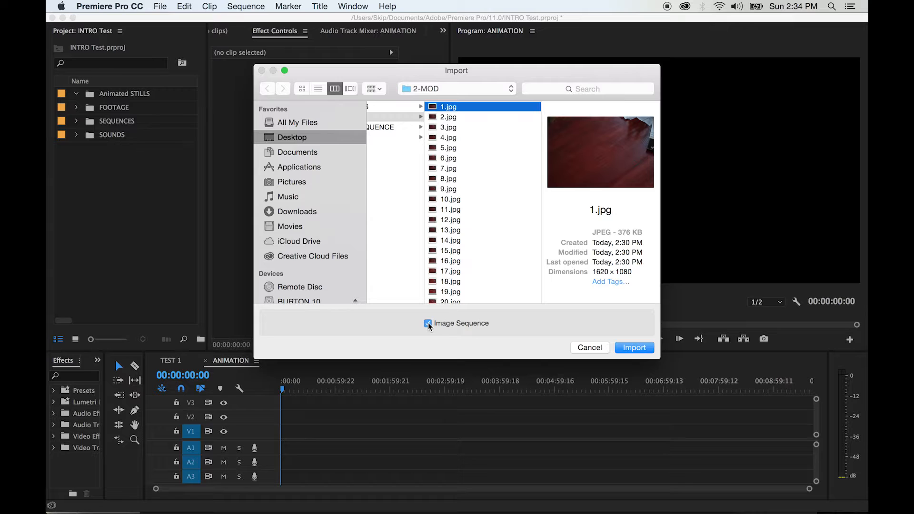
scroll(446, 233, "down", 9)
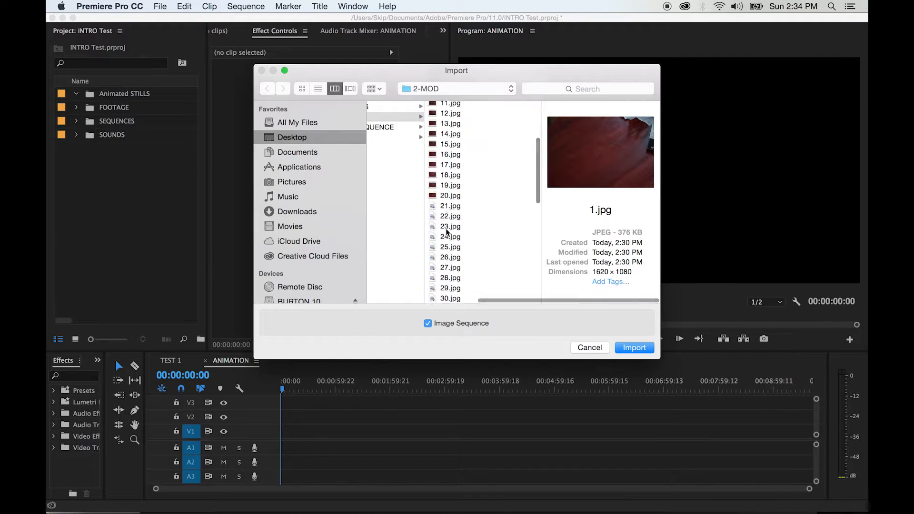
scroll(446, 232, "up", 9)
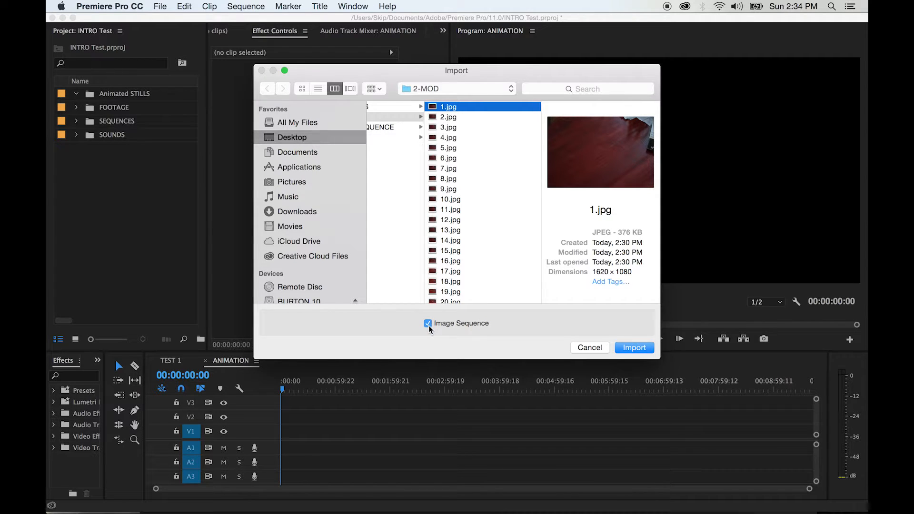
left_click(631, 349)
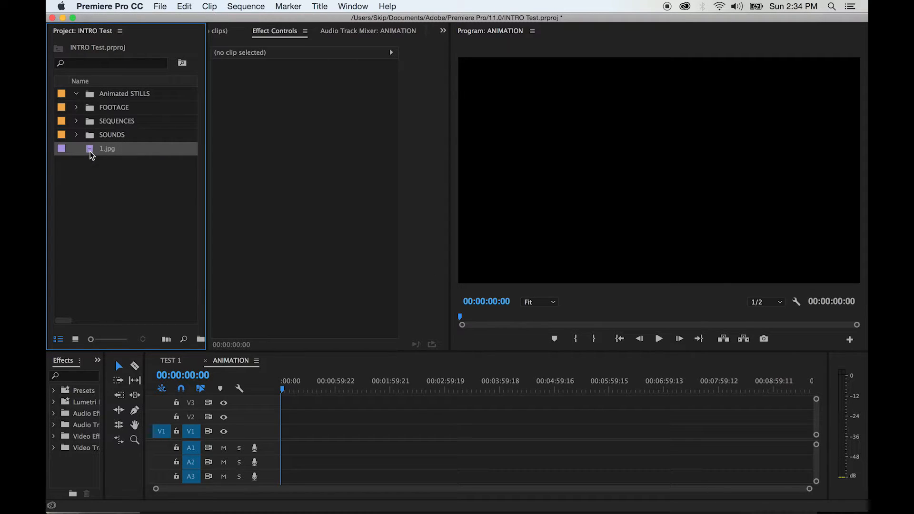
- Move the imported 1.jpg sequence into the Animated STILLS bin and play it in the Source monitor
left_click_drag(91, 153, 91, 96)
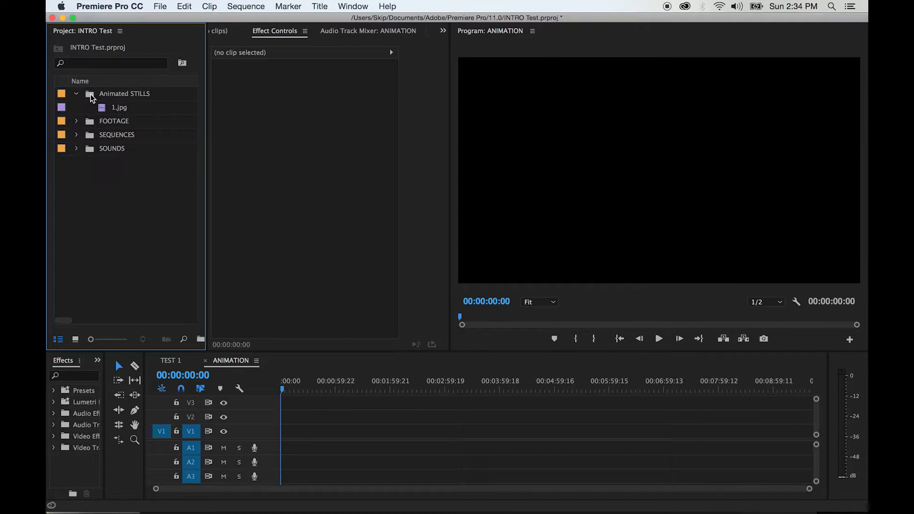
double_click(103, 112)
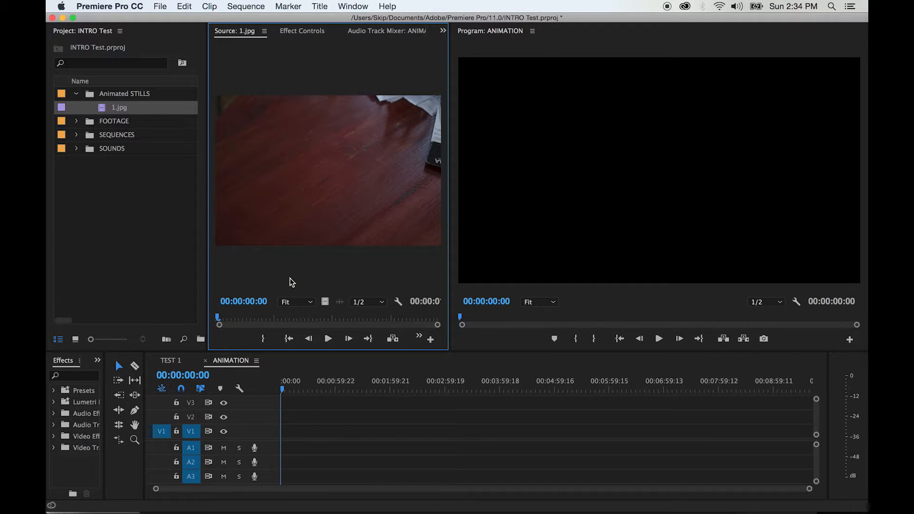
key("space")
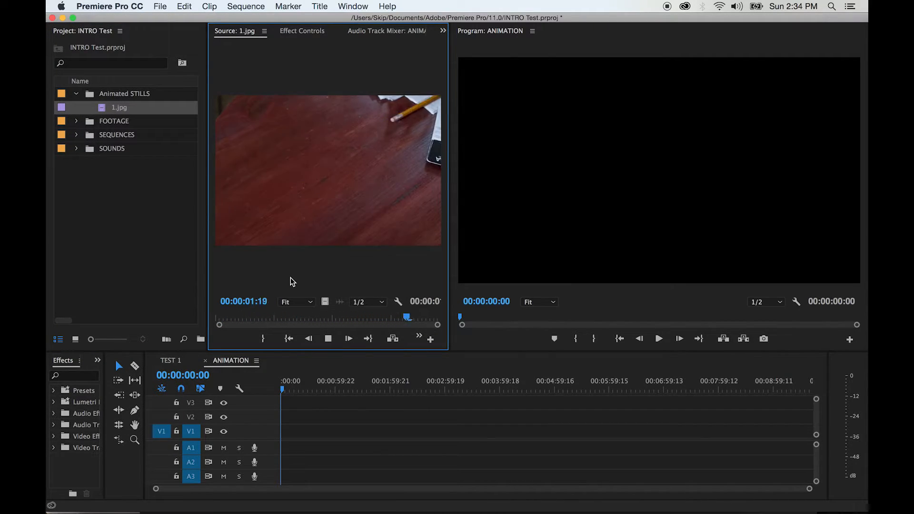
- Place the 1.jpg image sequence at the start of V1 in ANIMATION and change the sequence settings to match the clip
key("space")
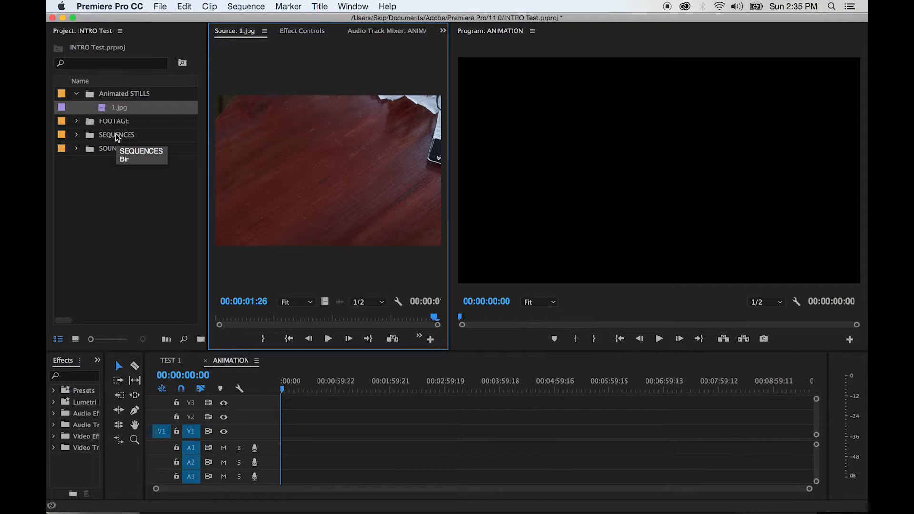
left_click_drag(301, 204, 282, 431)
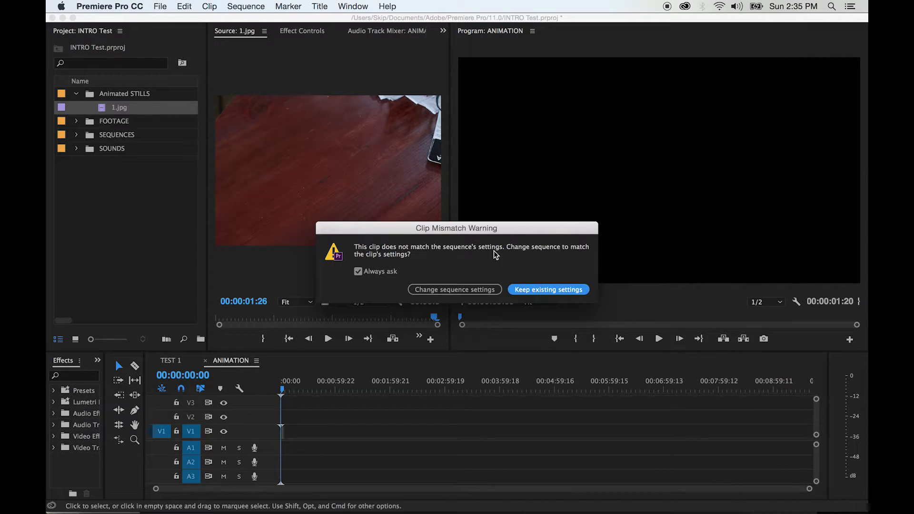
left_click(458, 288)
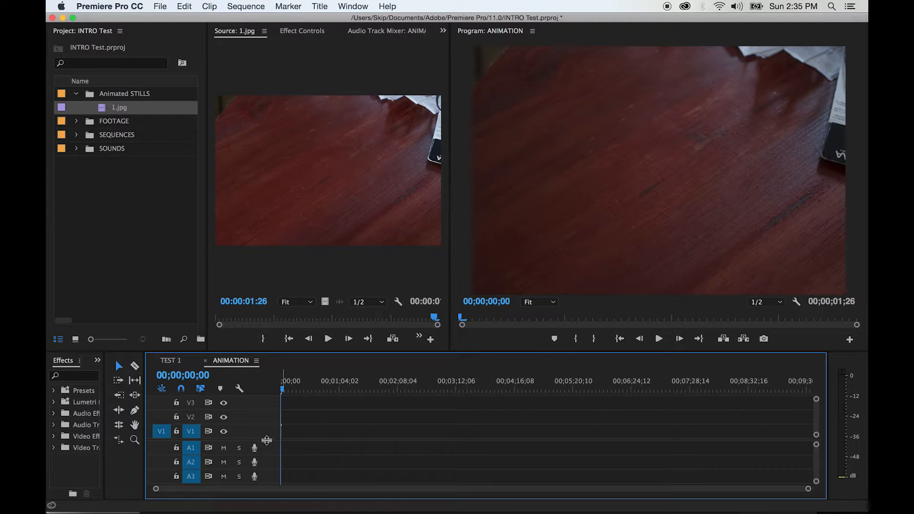
mouse_move(266, 441)
left_mouse_down()
mouse_move(265, 415)
mouse_move(265, 427)
left_mouse_up()
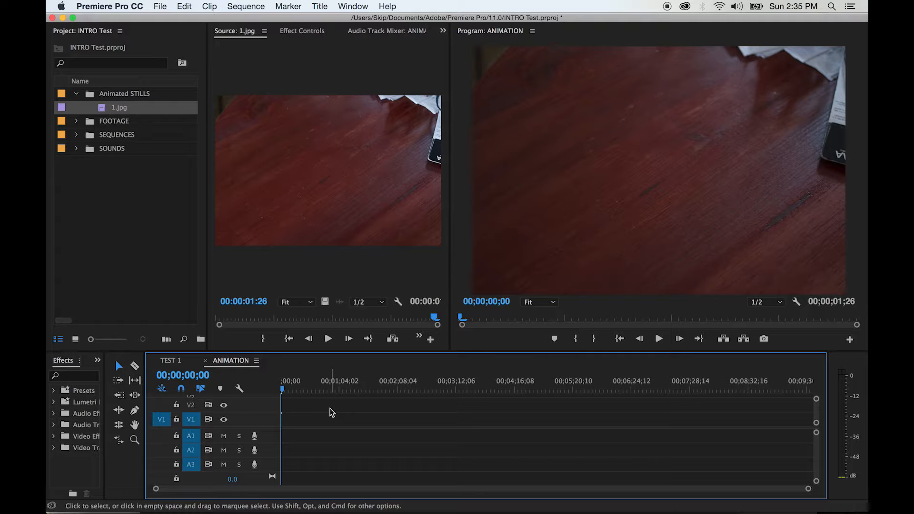
key(".")
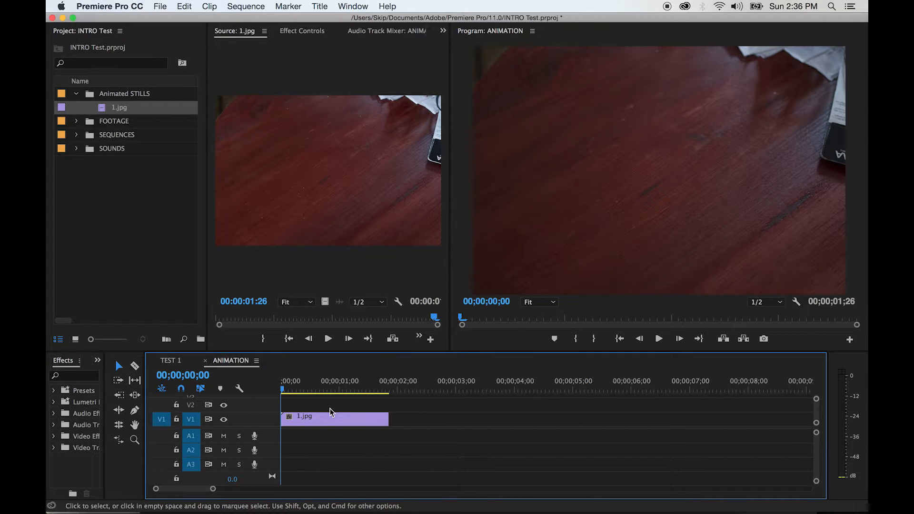
- Play the ANIMATION sequence through and scrub over its opening frames, ending at 00;00;00;08
key("space")
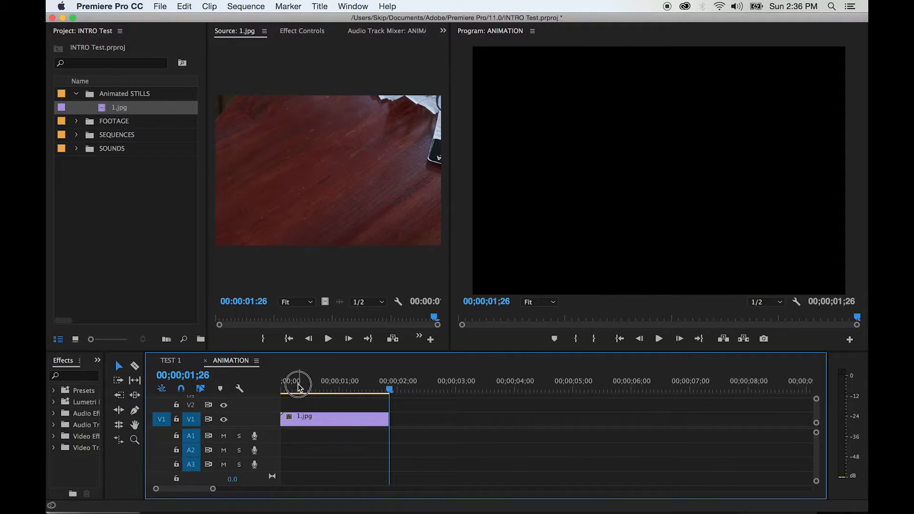
mouse_move(296, 383)
left_mouse_down()
mouse_move(265, 388)
mouse_move(306, 388)
left_mouse_up()
left_click(315, 387)
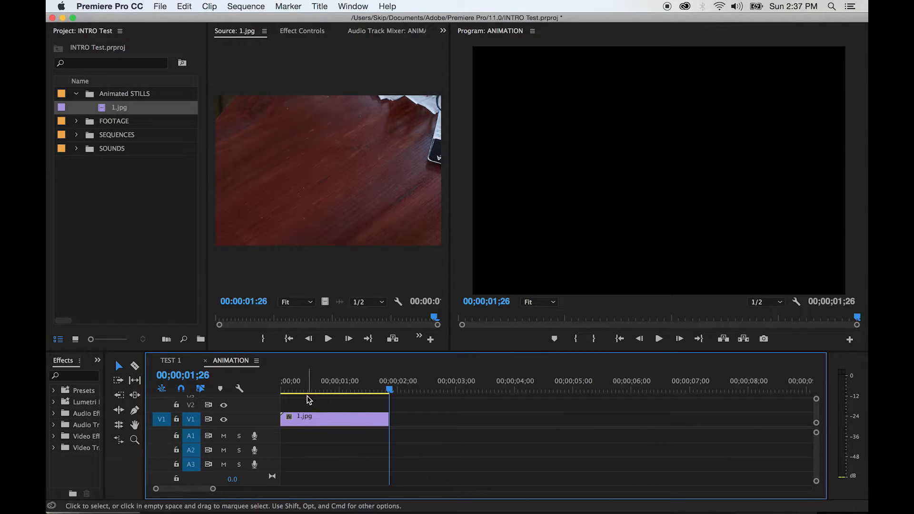
mouse_move(304, 386)
left_mouse_down()
mouse_move(279, 384)
mouse_move(296, 388)
left_mouse_up()
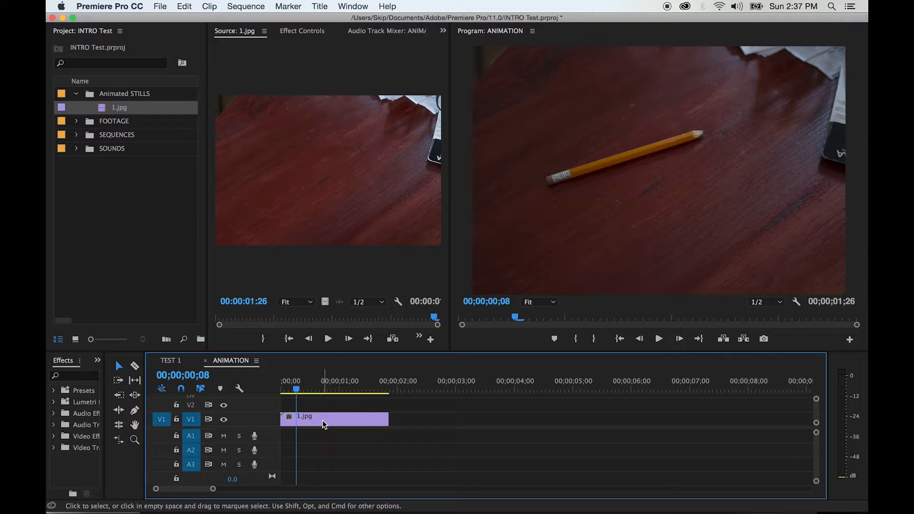
- Set the speed of the 1.jpg clip in ANIMATION to 50% and play it from the beginning
right_click(322, 421)
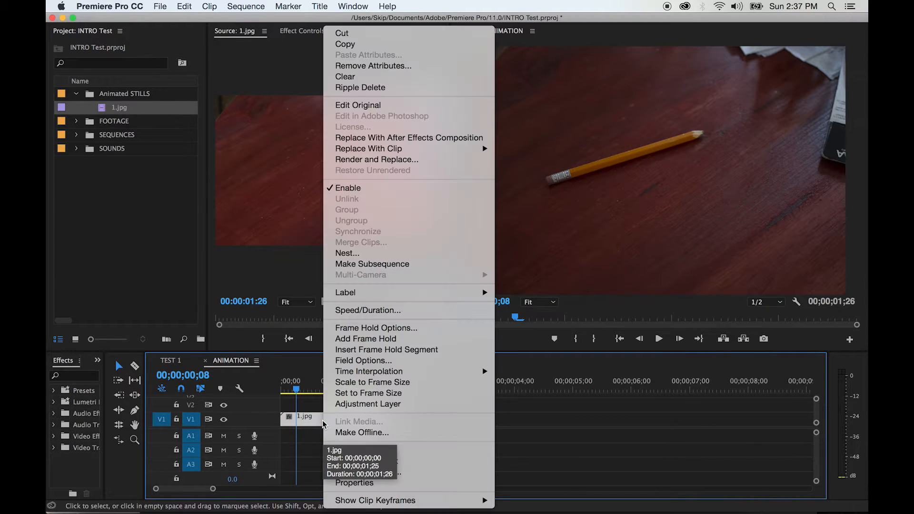
left_click(376, 310)
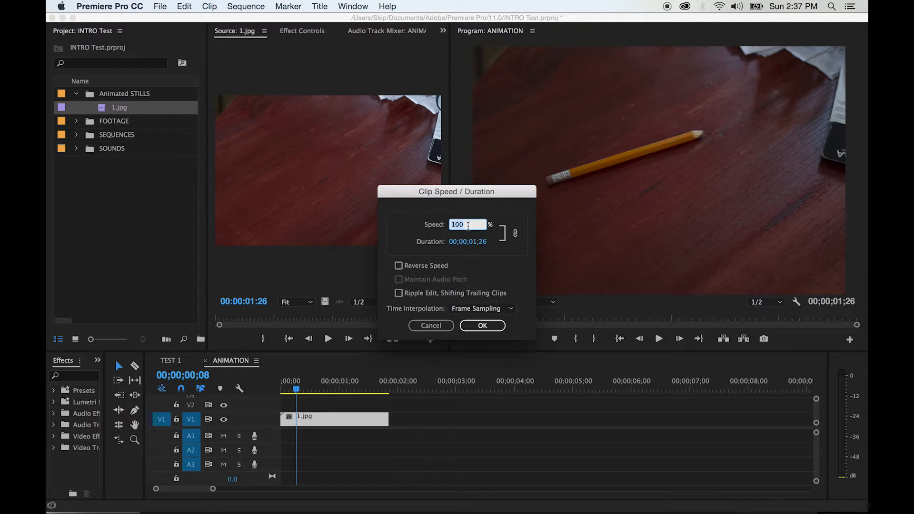
type("50")
left_click(478, 324)
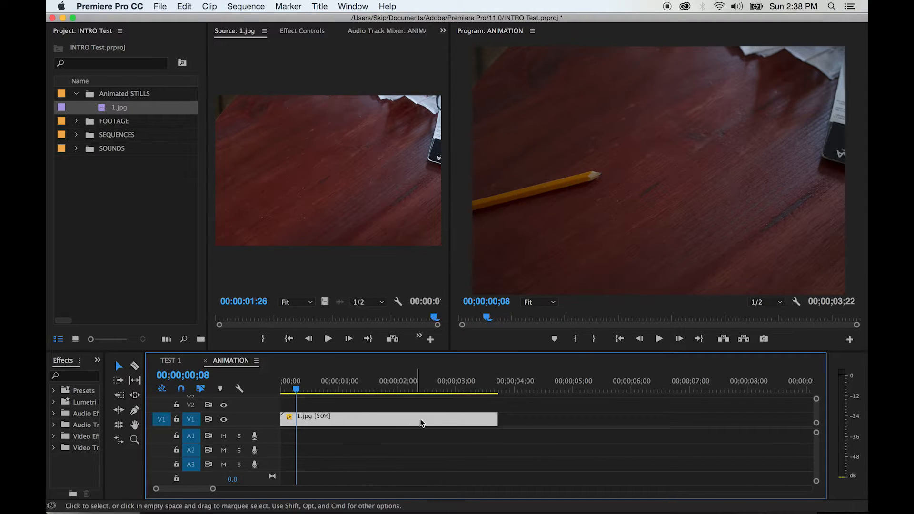
left_click_drag(294, 381, 268, 388)
key("space")
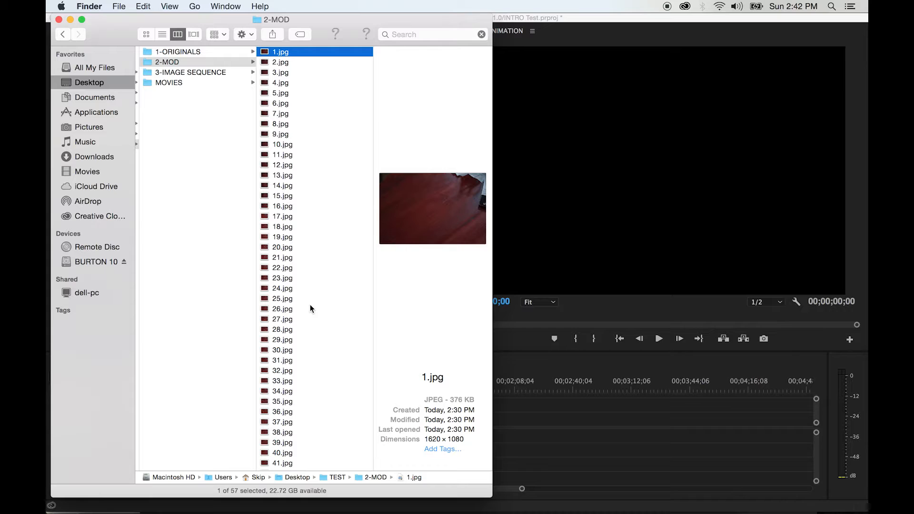
- Switch back to Premiere Pro and open its General preferences
key("super+Tab")
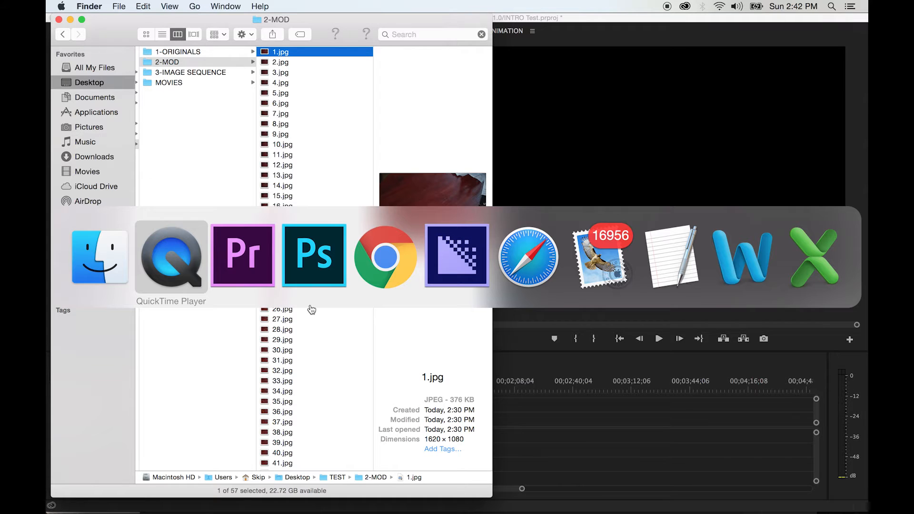
key("super+Tab")
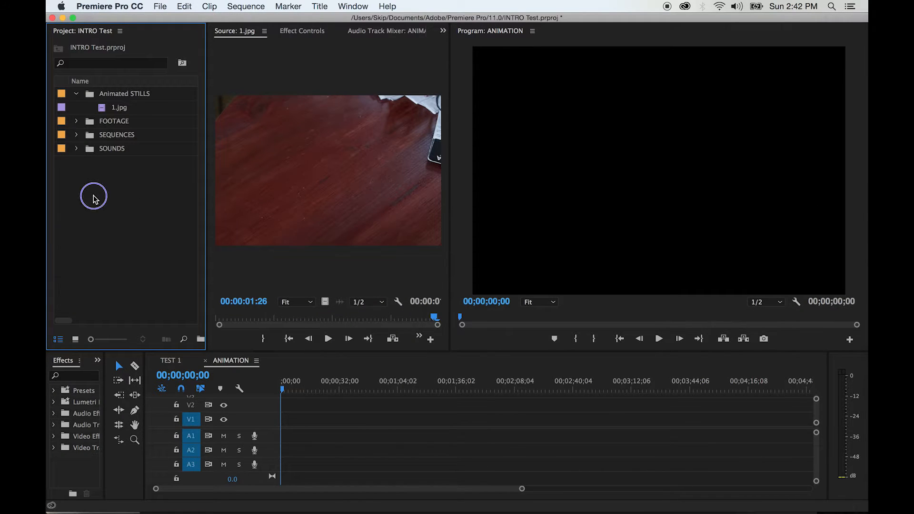
right_click(94, 198)
left_click(93, 190)
left_click(113, 7)
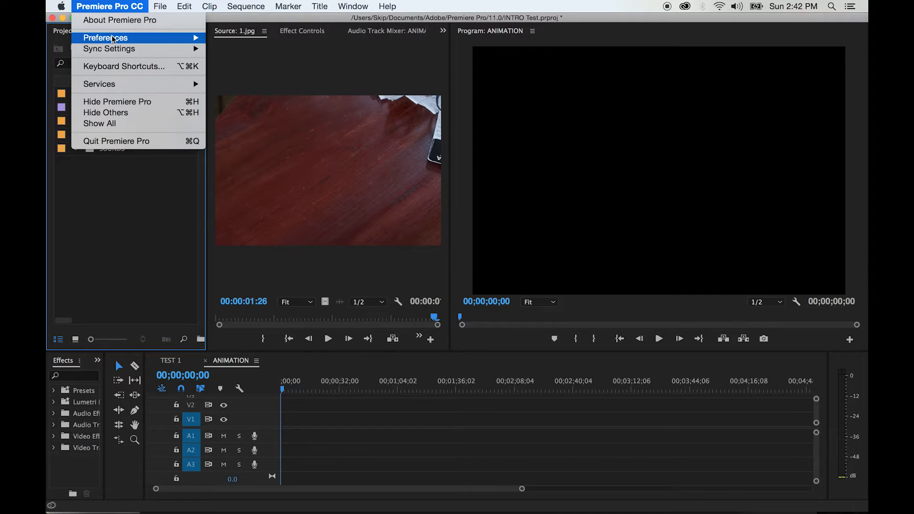
left_click(112, 6)
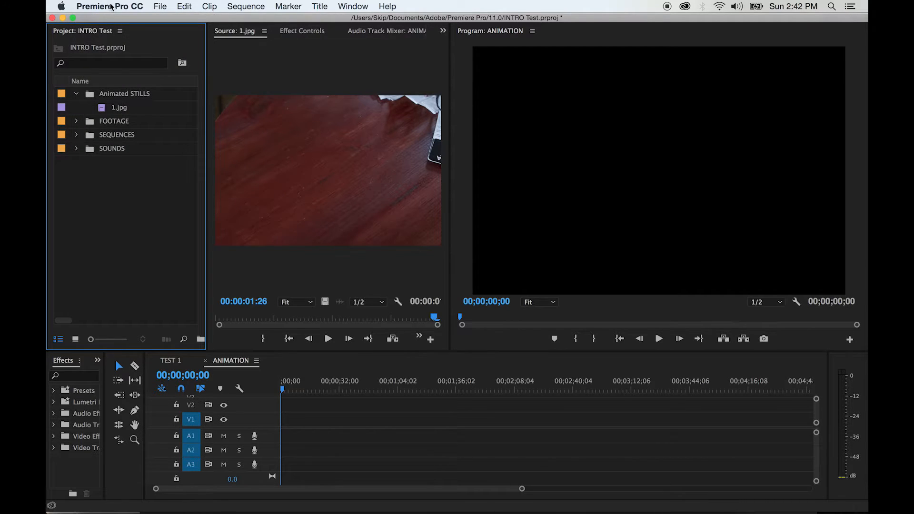
left_click(111, 6)
mouse_move(117, 41)
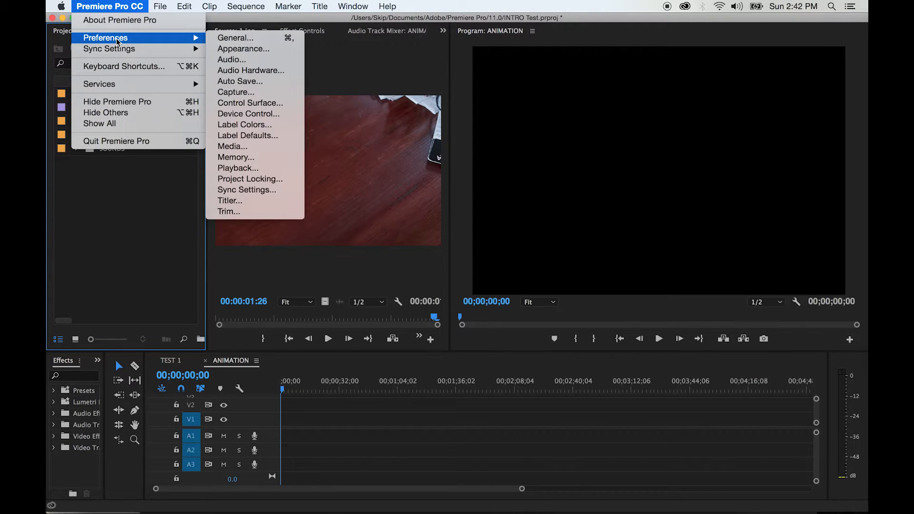
left_click(255, 38)
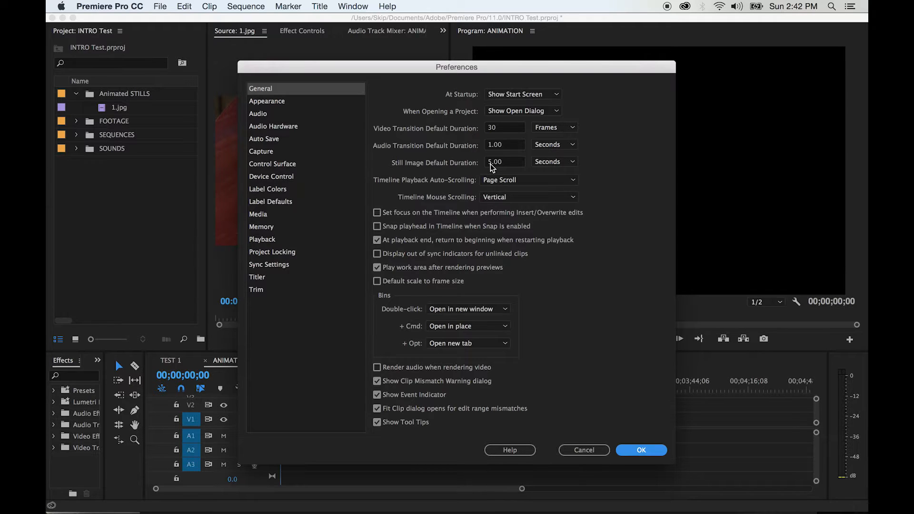
- Set the Still Image Default Duration to 3 Frames and accept the preferences
left_click(551, 162)
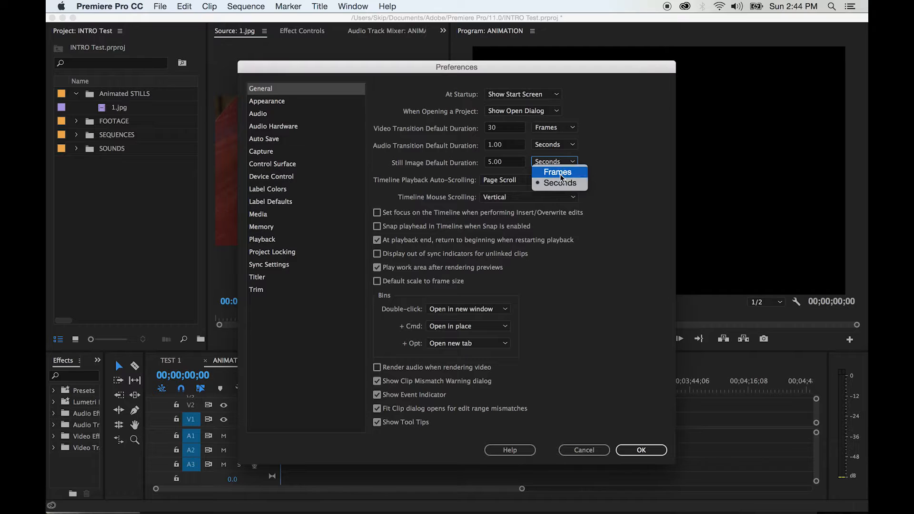
left_click(561, 173)
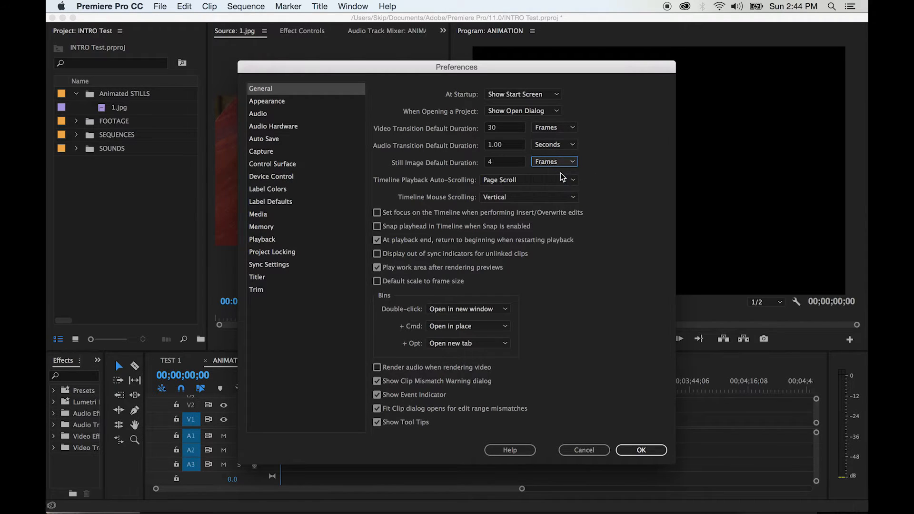
left_click(504, 162)
type("4")
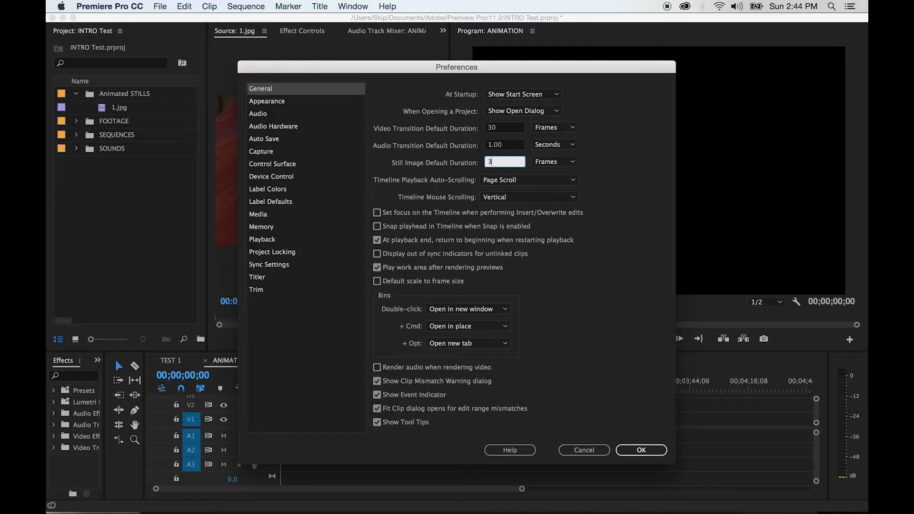
left_click(641, 451)
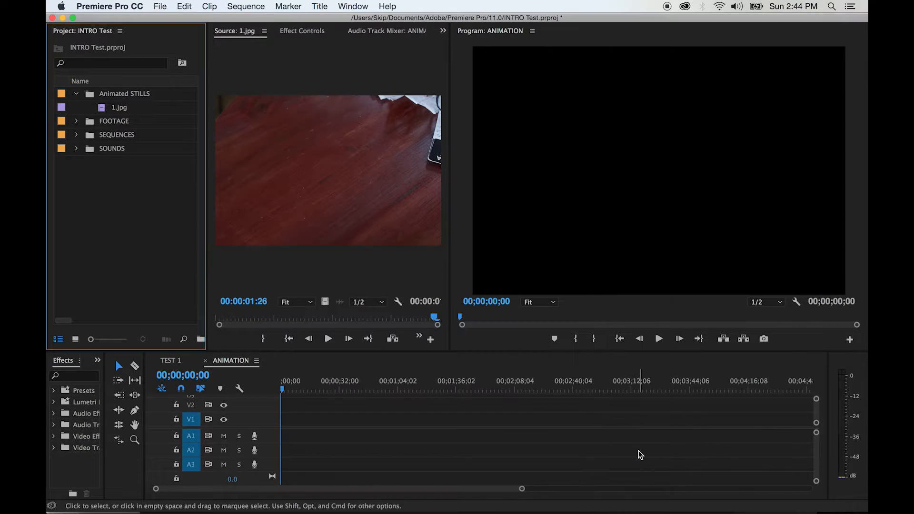
- Import 1.jpg through 57.jpg from 2-MOD as individual stills and move them into the Animated STILLS bin
right_click(85, 206)
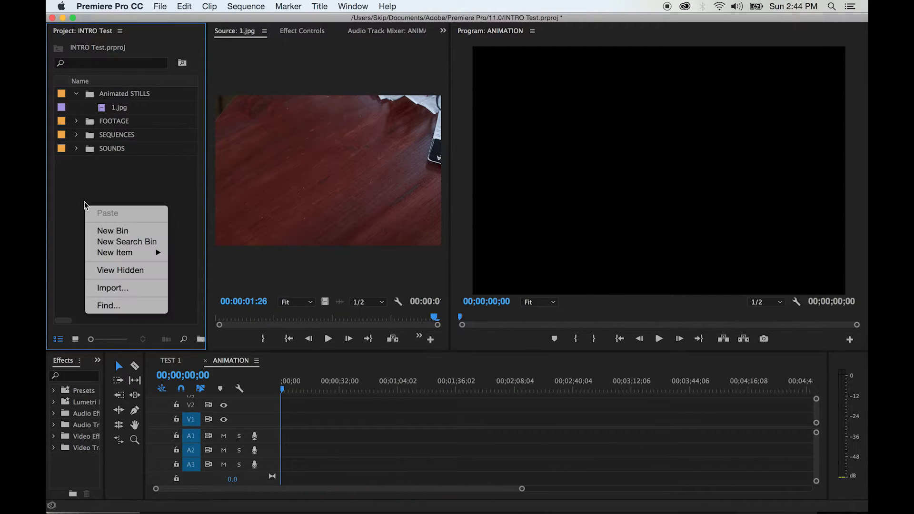
left_click(120, 289)
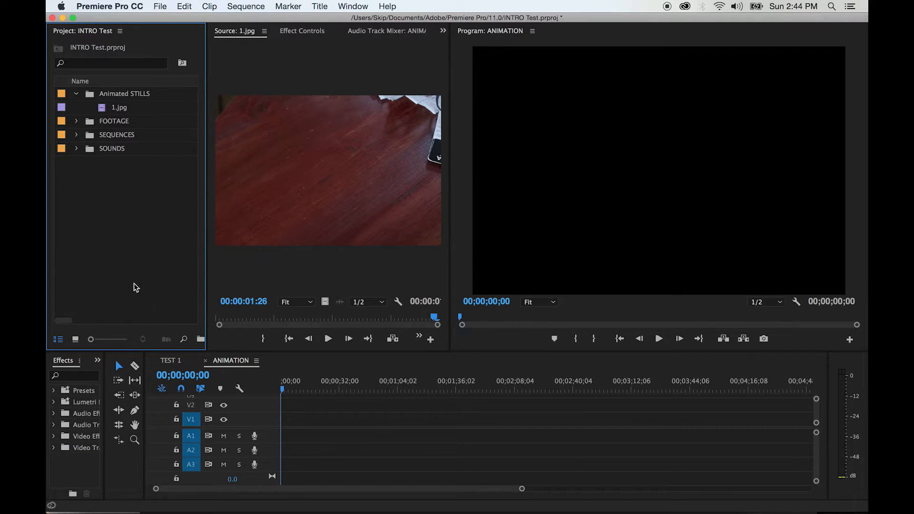
left_click(562, 109)
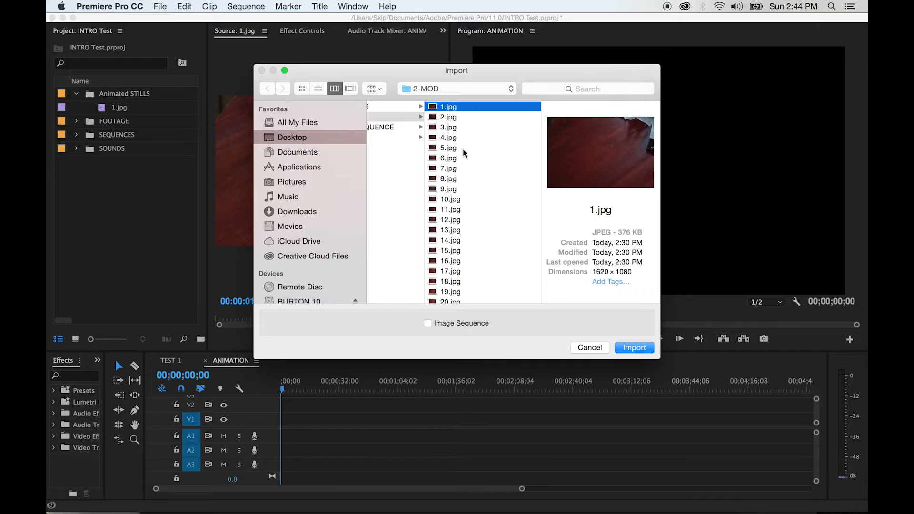
scroll(463, 150, "down", 10)
left_click(445, 296, "shift")
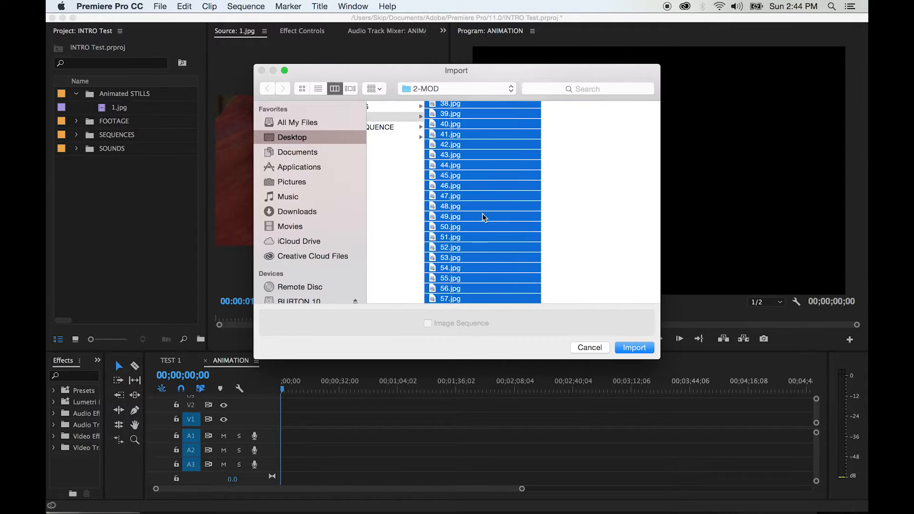
scroll(484, 217, "up", 10)
left_click(634, 348)
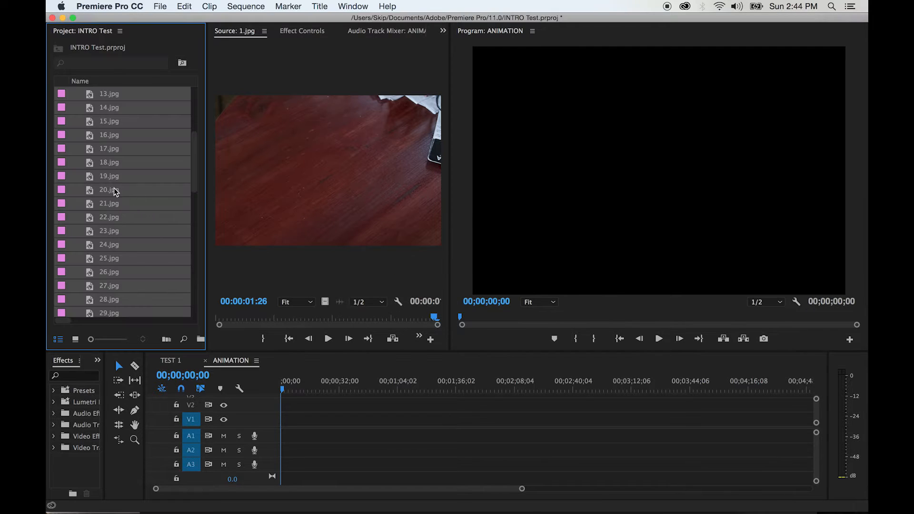
scroll(103, 148, "down", 10)
left_click_drag(88, 231, 91, 246)
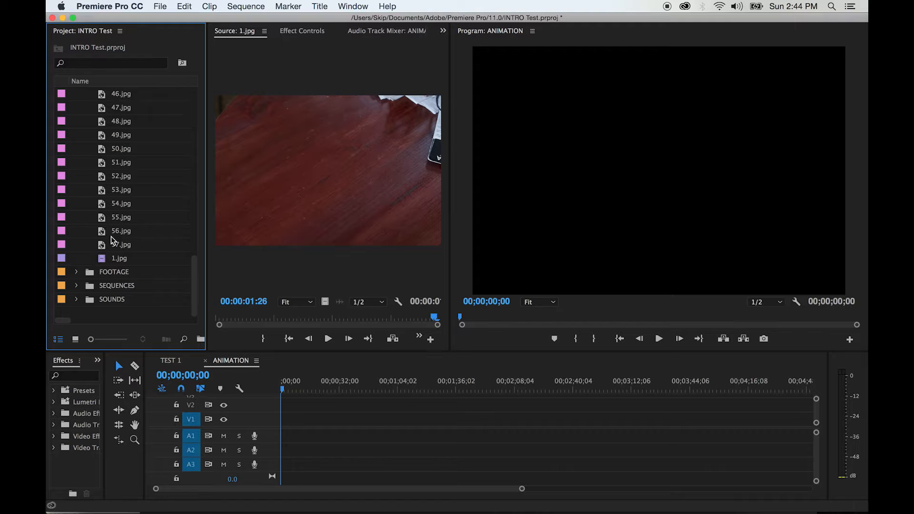
- Place the individual stills 1.jpg through 57.jpg in order on V1 at the start of the ANIMATION sequence
left_click(104, 247)
scroll(120, 225, "up", 10)
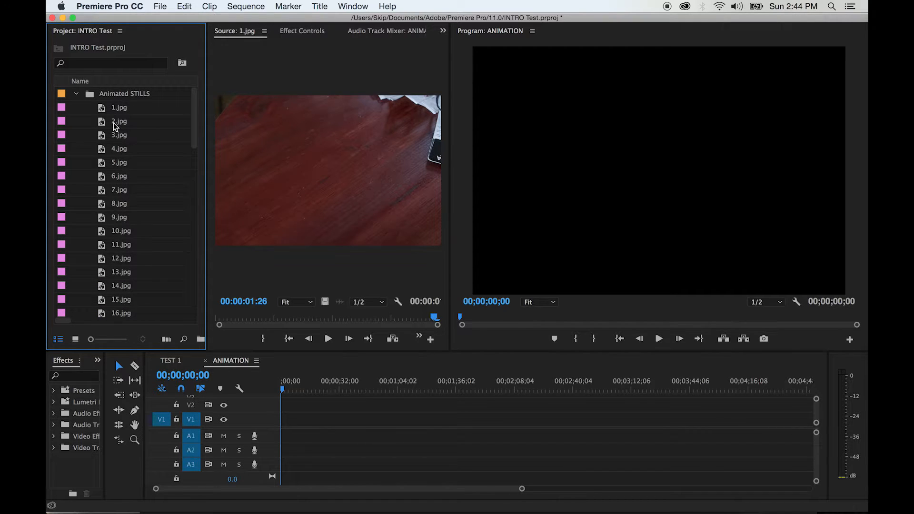
left_click(106, 110, "shift")
scroll(114, 210, "down", 15)
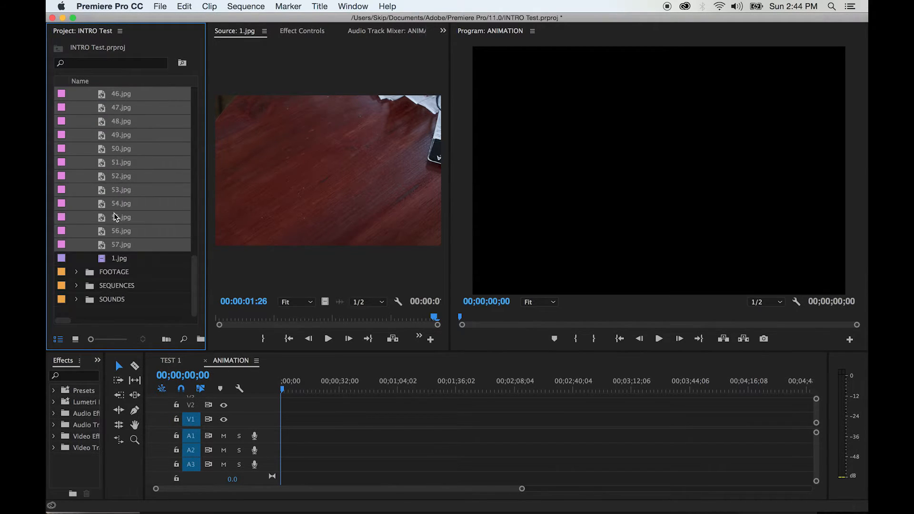
left_click_drag(101, 249, 281, 418)
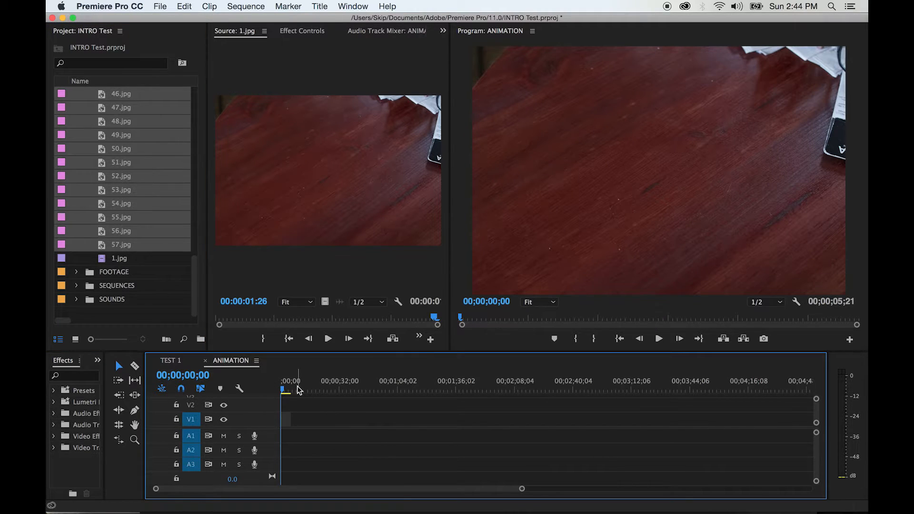
- Step frame by frame from the start of ANIMATION to 00;00;00;03 to check the length of the first still
key("equal")
key("equal")
key("equal")
key("equal")
key("equal")
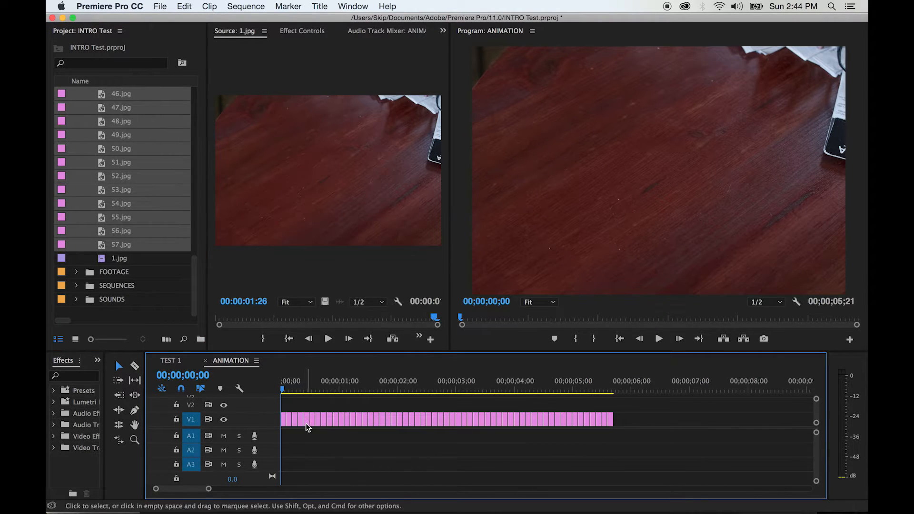
key("equal")
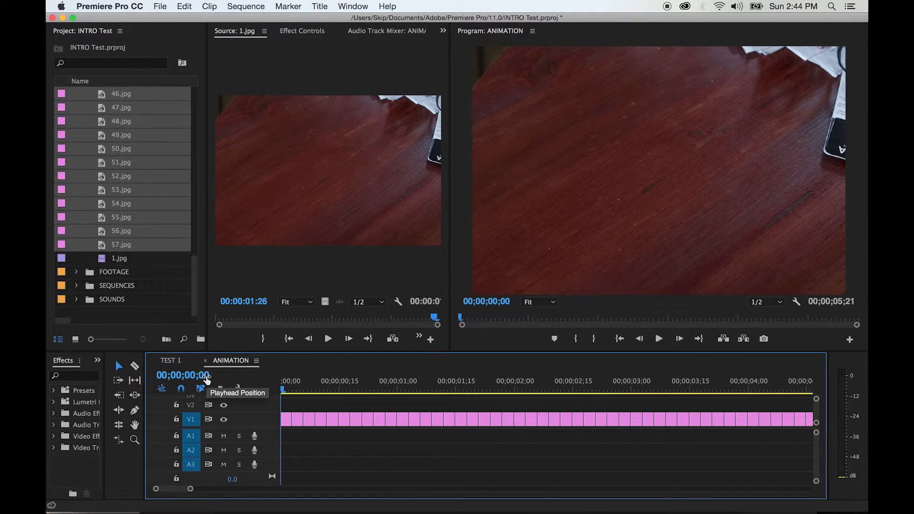
key("Right")
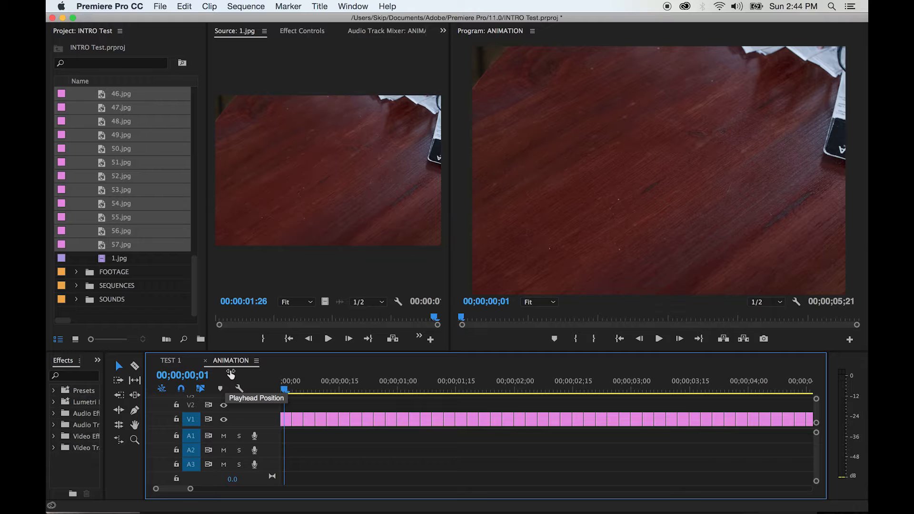
key("Right")
- Step frame by frame on to 00;00;00;09 to check that each following still lasts three frames
key("Right")
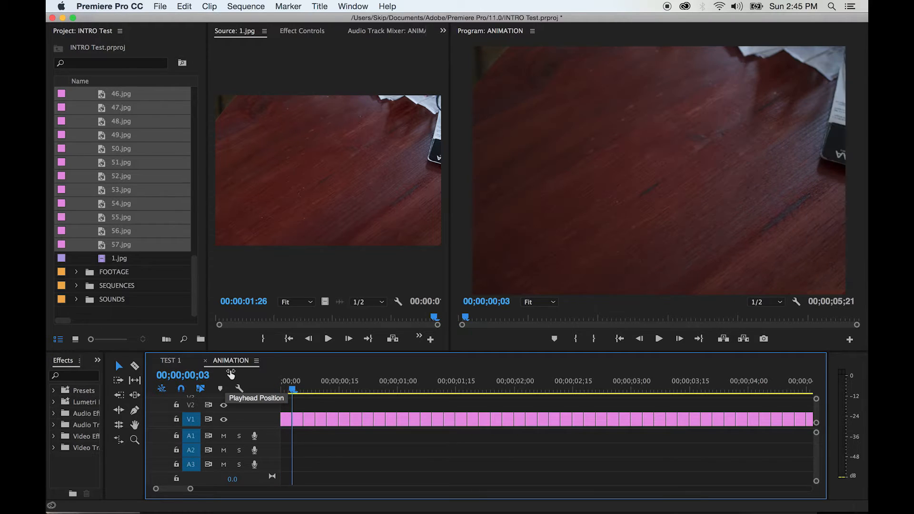
key("Right")
key("Right")
key("Right")
key("Right")
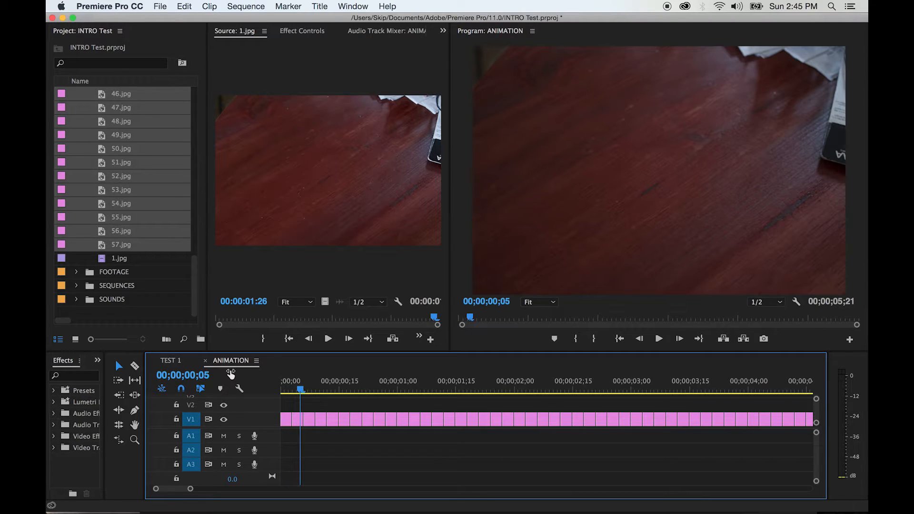
key("Right")
key("Right")
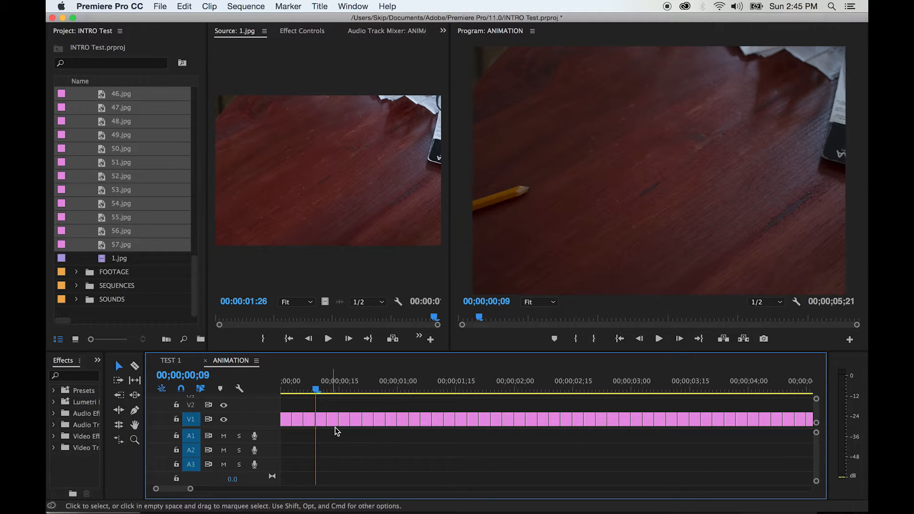
- Play the whole ANIMATION sequence several times to review the stop-motion movement
key("minus")
key("minus")
key("Home")
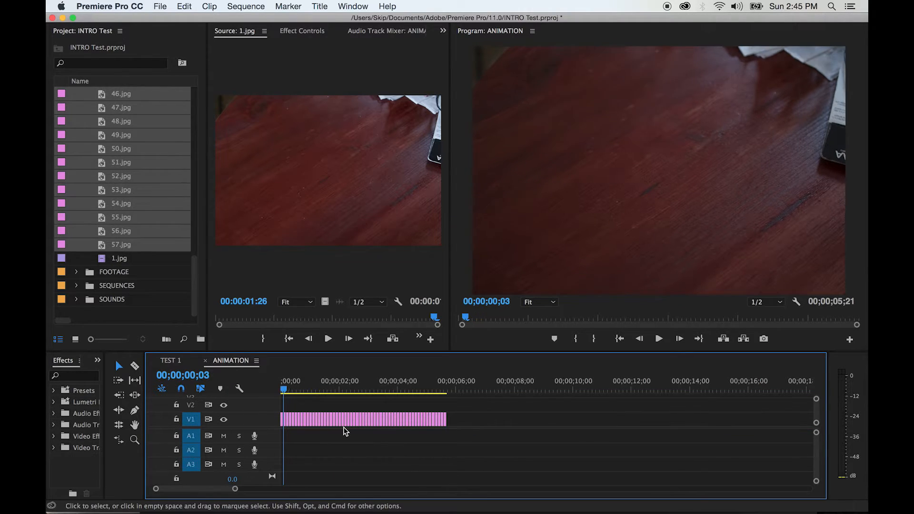
key("space")
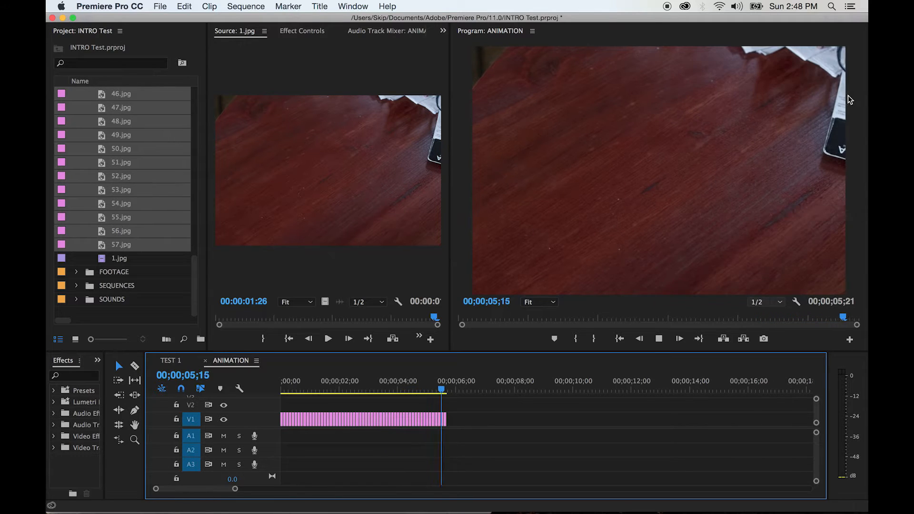
key("space")
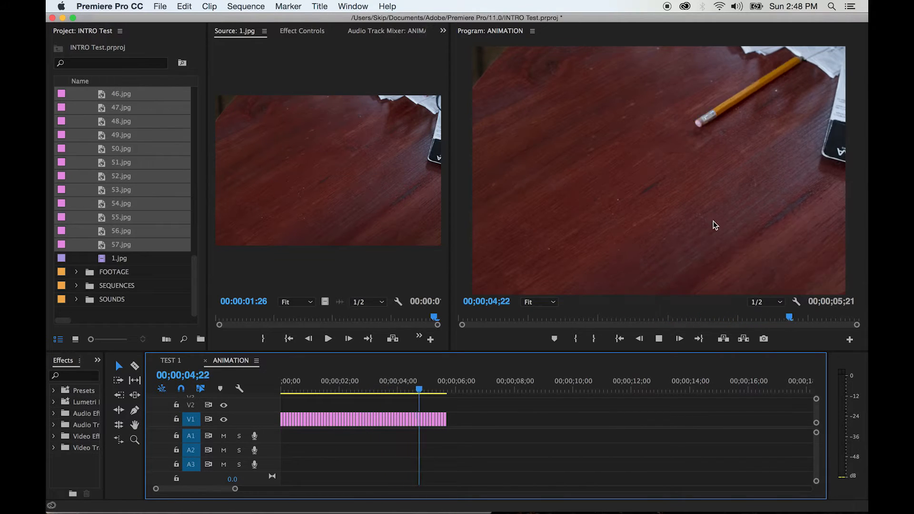
key("space")
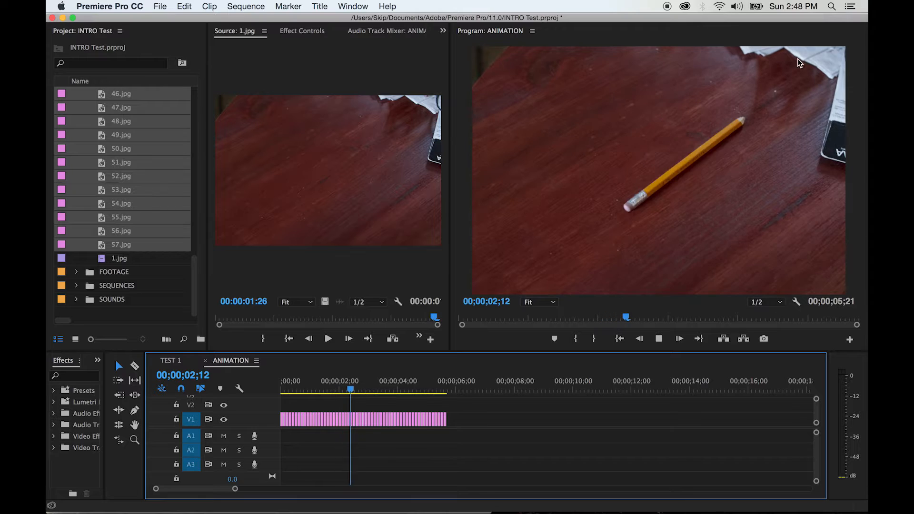
key("space")
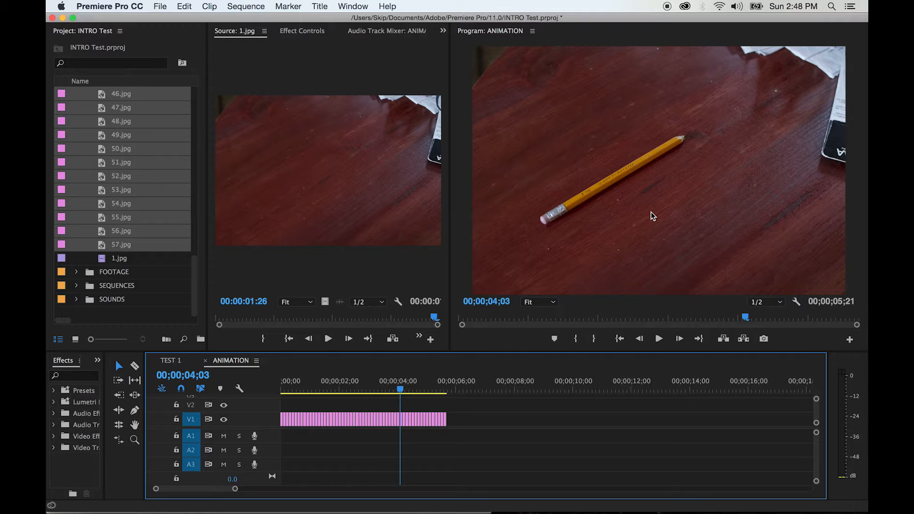
left_click(357, 389)
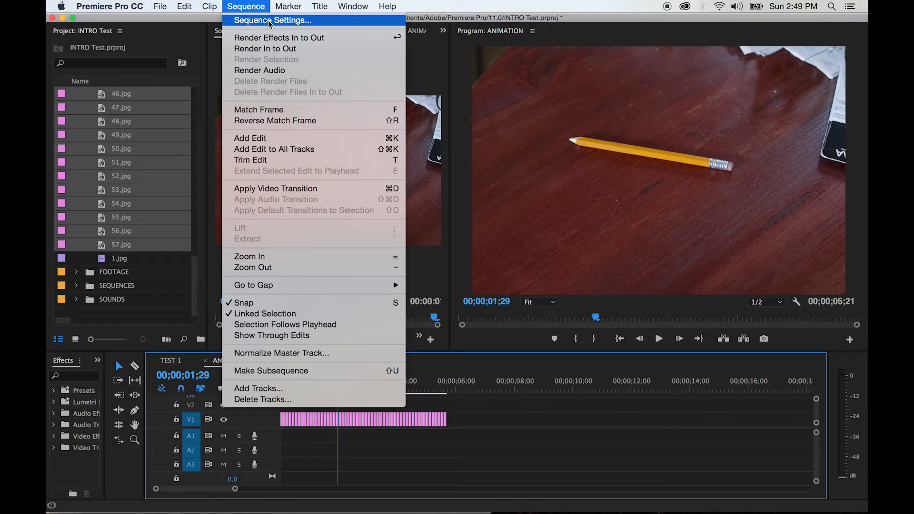
- Set the ANIMATION sequence's horizontal frame size to 1920 and accept deleting its preview files
left_click(269, 22)
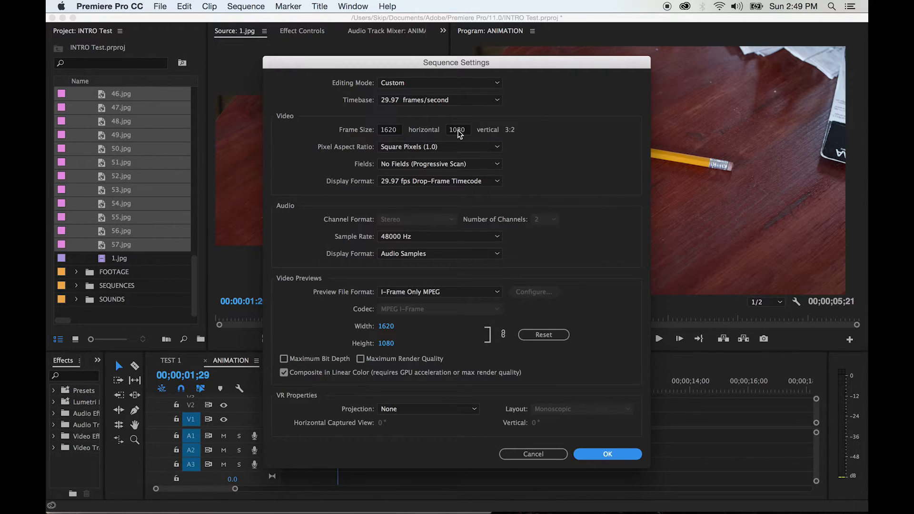
left_click(393, 130)
type("1")
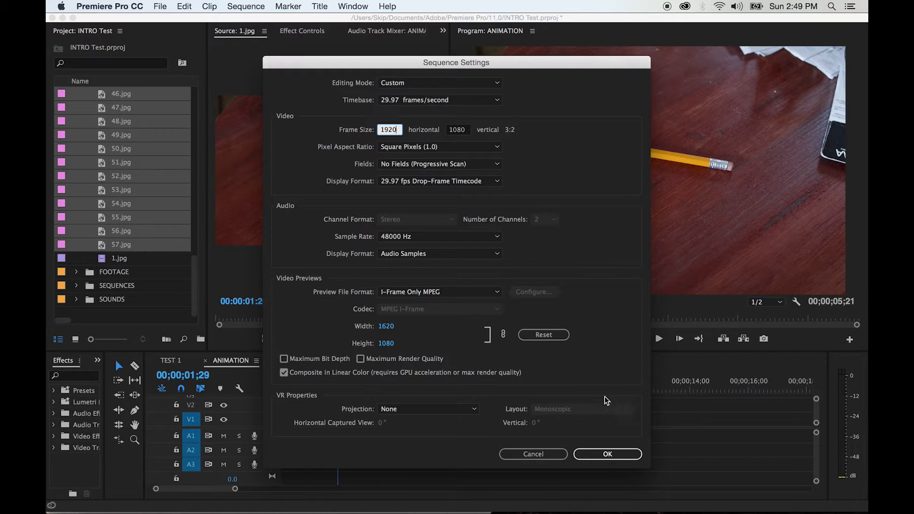
left_click(608, 455)
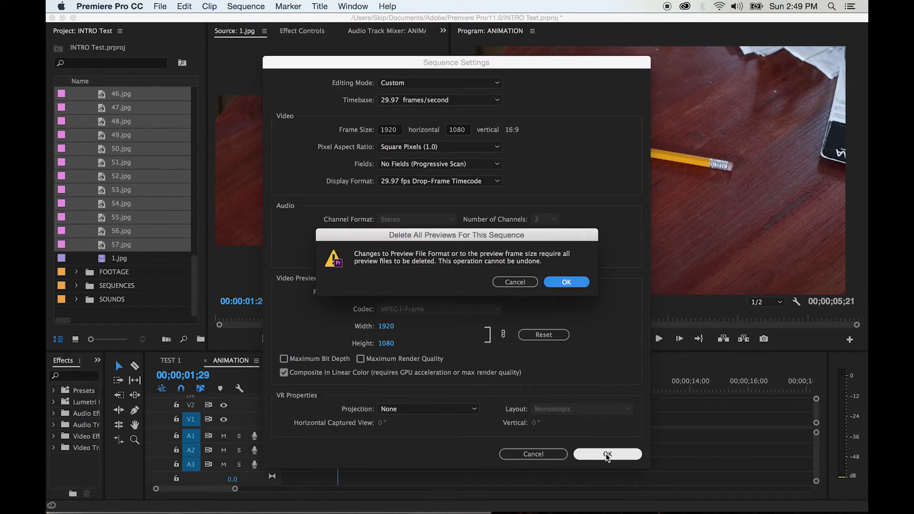
left_click(571, 285)
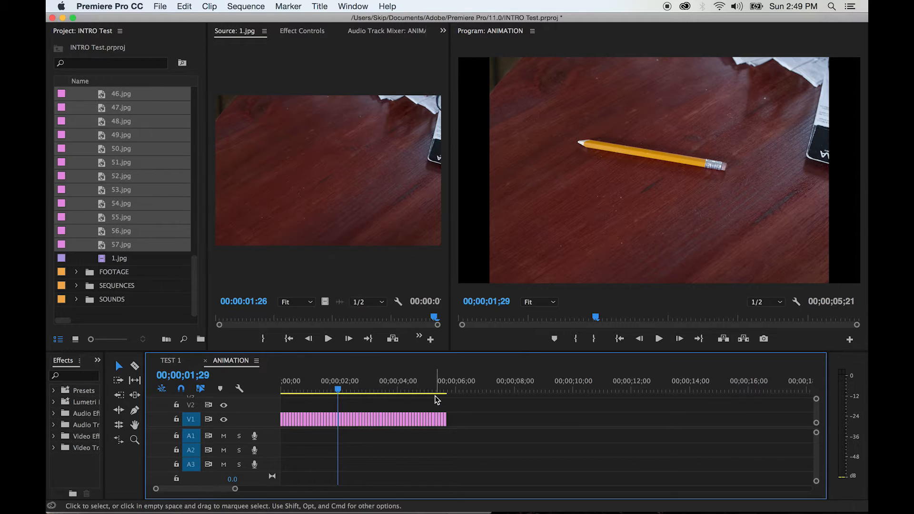
- Play ANIMATION from the start to review the stills in the widened frame
left_click_drag(337, 389, 281, 390)
key("space")
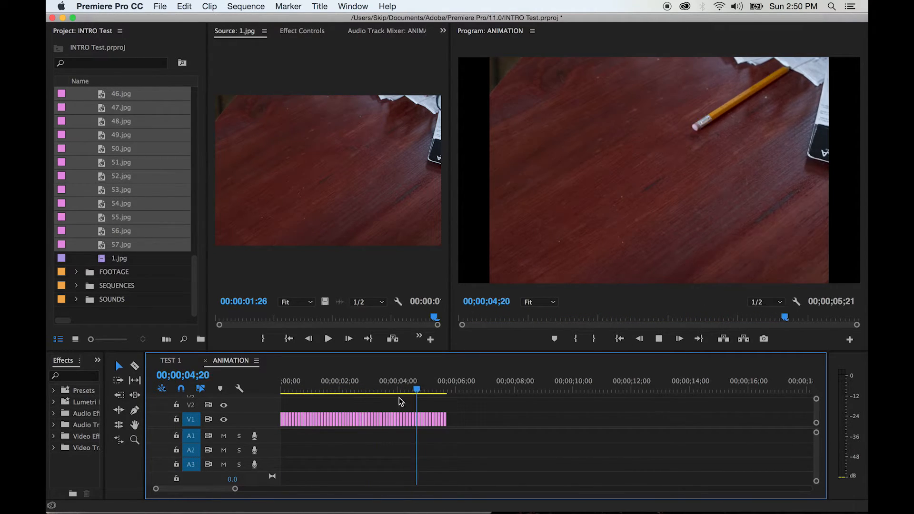
left_click(292, 390)
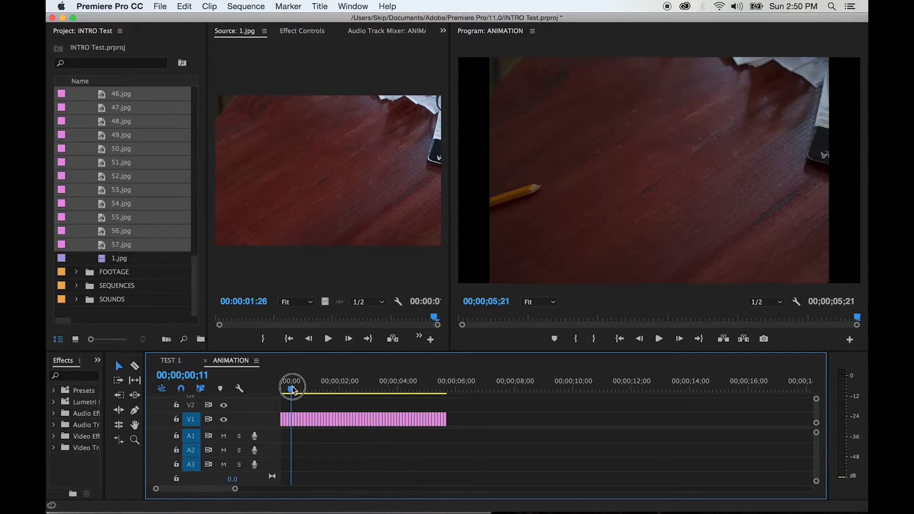
- Open the first still on V1 and expand its Motion Scale property in Effect Controls
left_click_drag(291, 390, 259, 385)
key("equal")
key("equal")
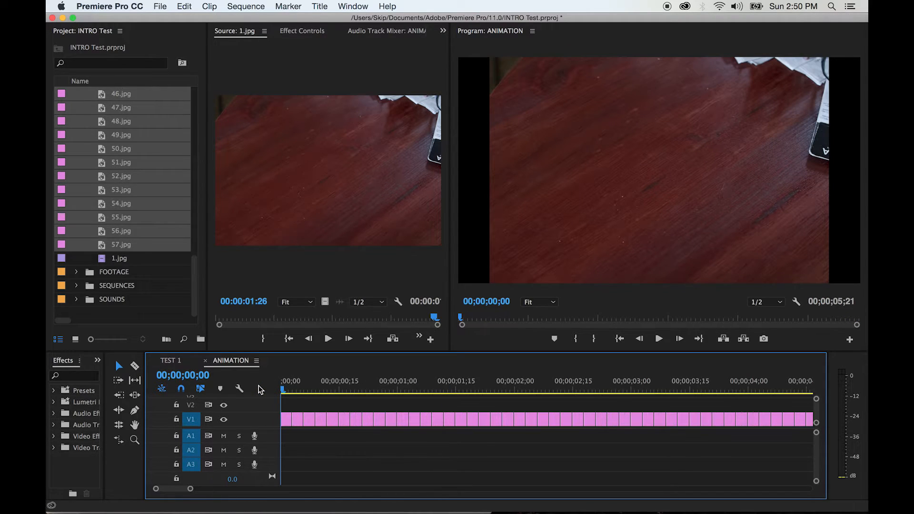
double_click(286, 418)
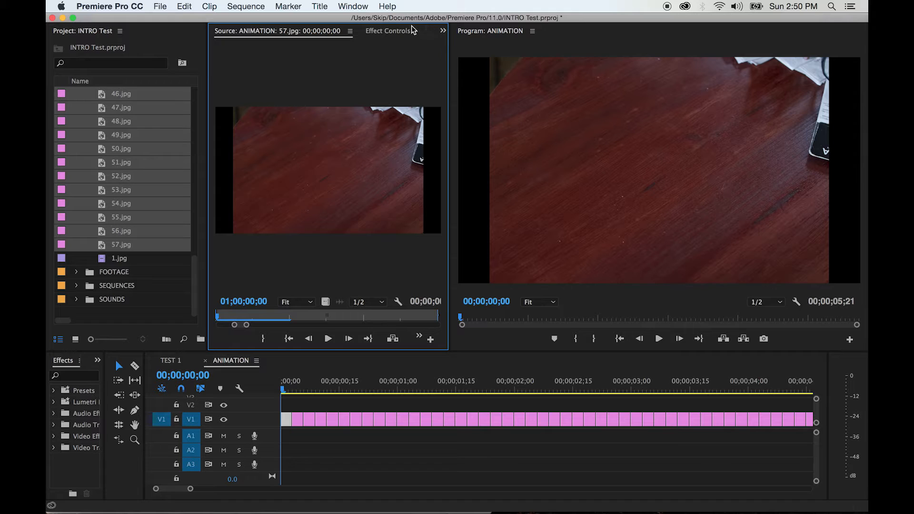
left_click(388, 32)
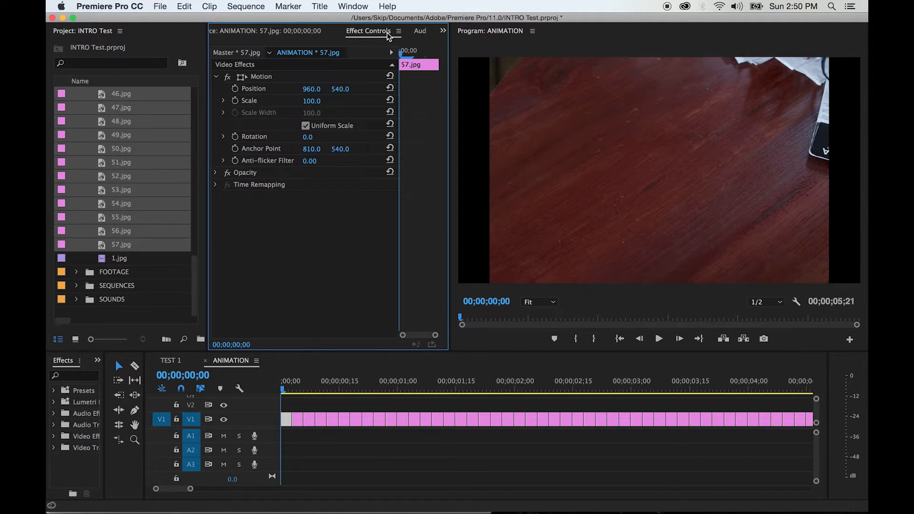
left_click(284, 34)
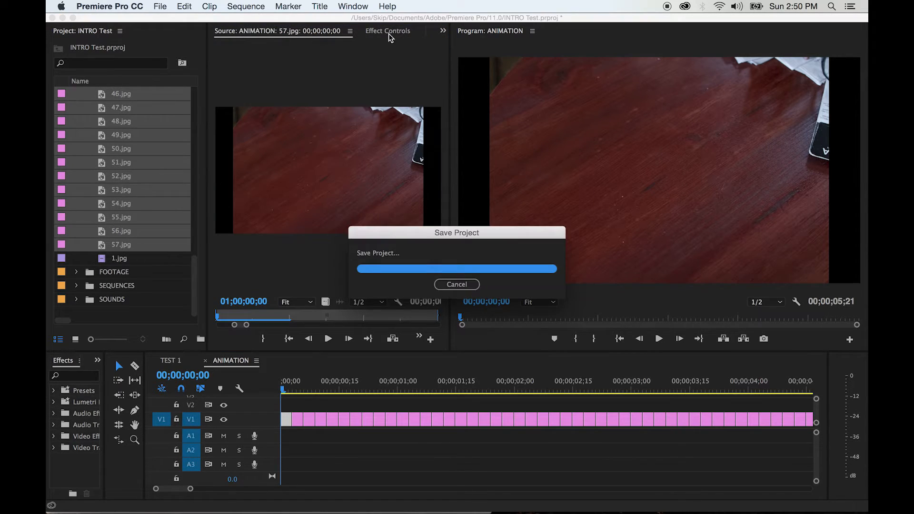
left_click(443, 31)
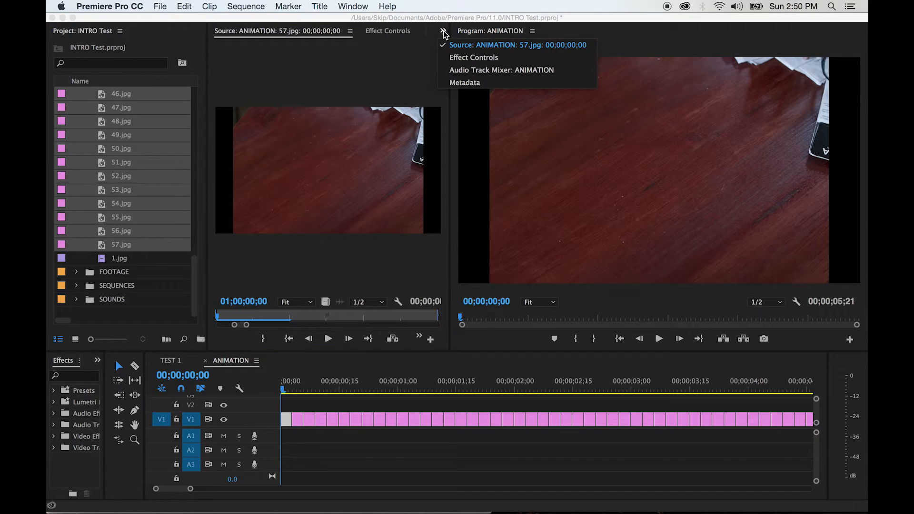
left_click(457, 57)
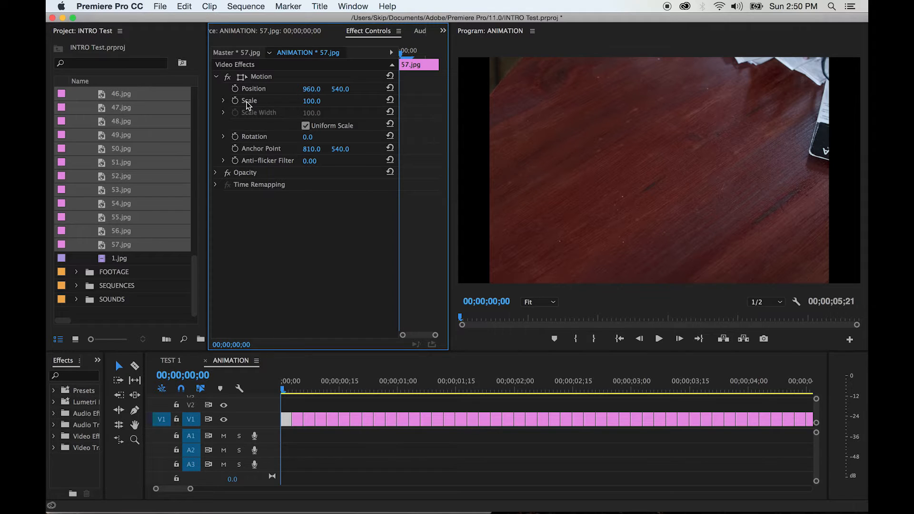
left_click(224, 101)
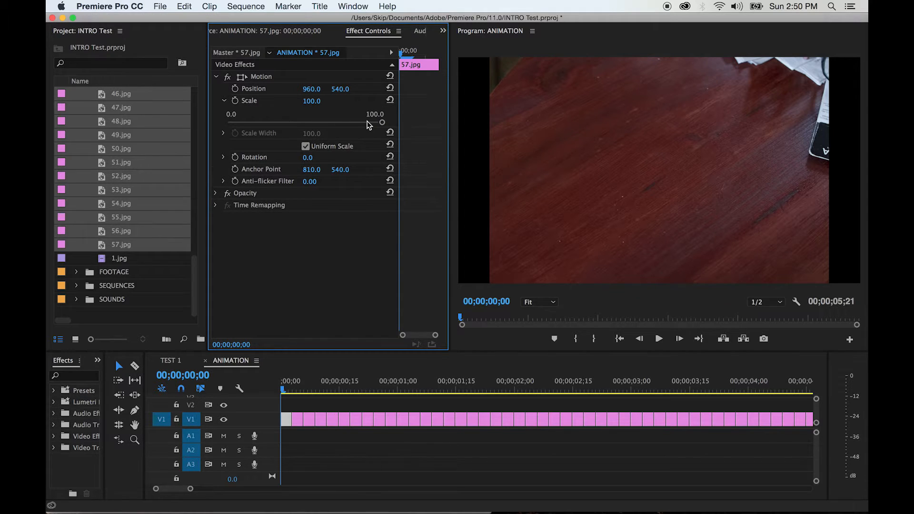
- Try Scale values of 110, 115 and 120 on the first still to cover the black side bars
left_click_drag(382, 122, 393, 123)
left_click(317, 99)
type("110")
key("Return")
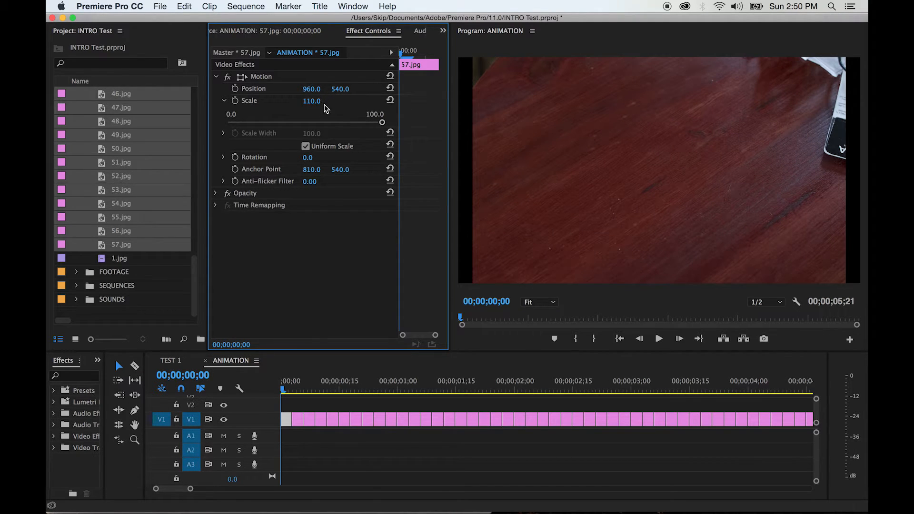
left_click(308, 102)
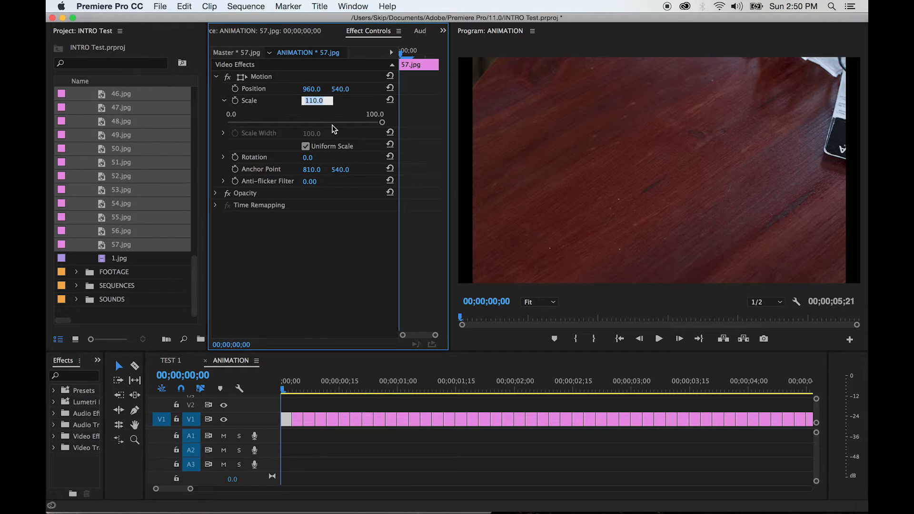
type("115")
key("Return")
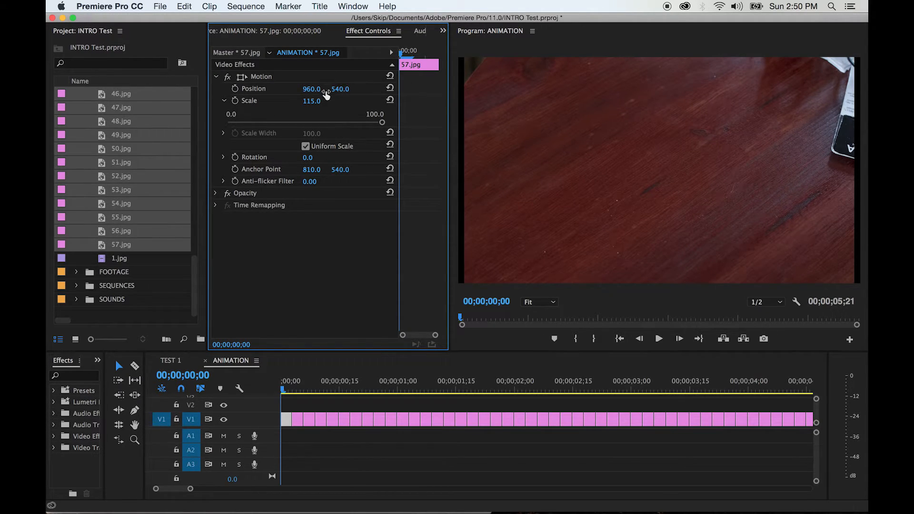
left_click(313, 102)
type("120")
key("Return")
- Set the first still's Scale to 118 so it fills the frame
left_click(312, 101)
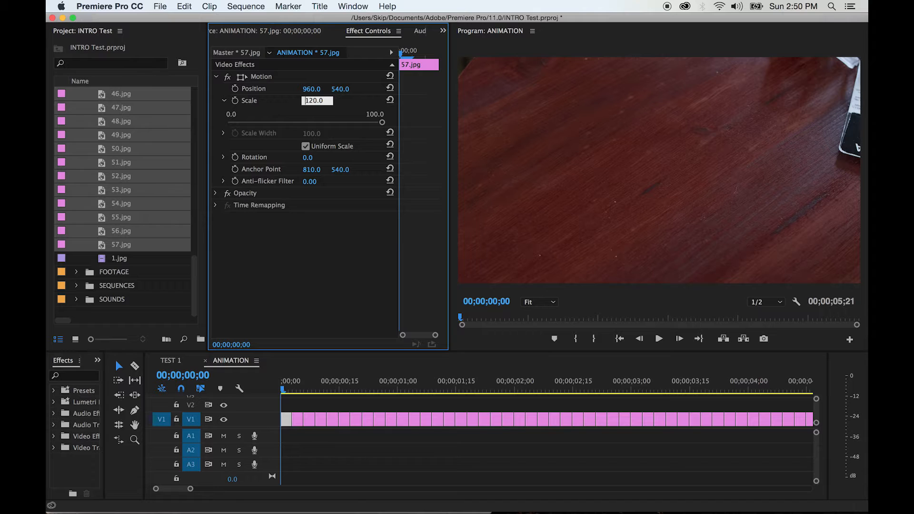
left_click_drag(326, 101, 280, 102)
type("118")
key("Return")
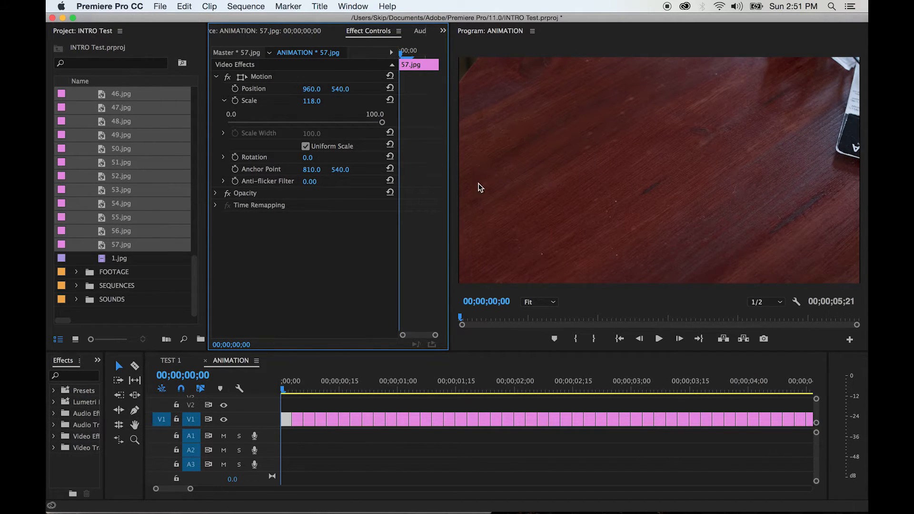
- Compare the first still at Scale 100, and return it to 118
left_click(309, 104)
type("100")
key("Return")
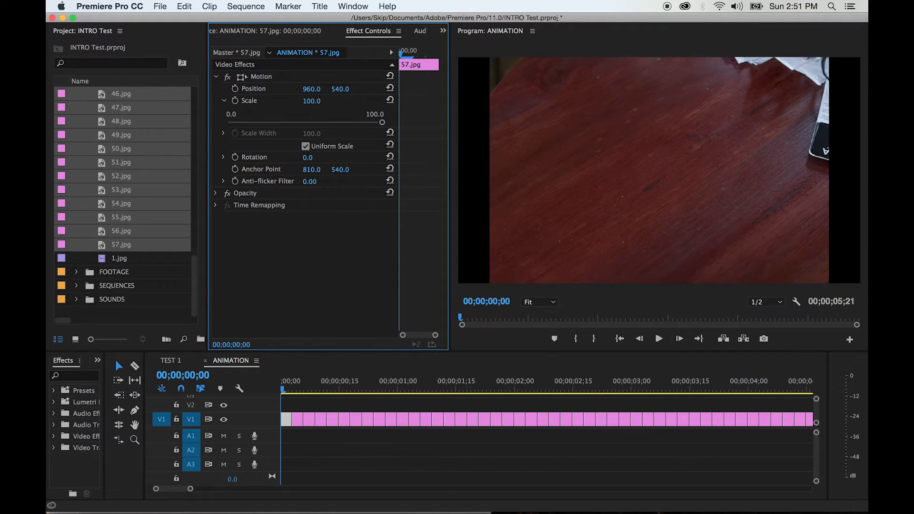
left_click(312, 101)
type("118")
key("Return")
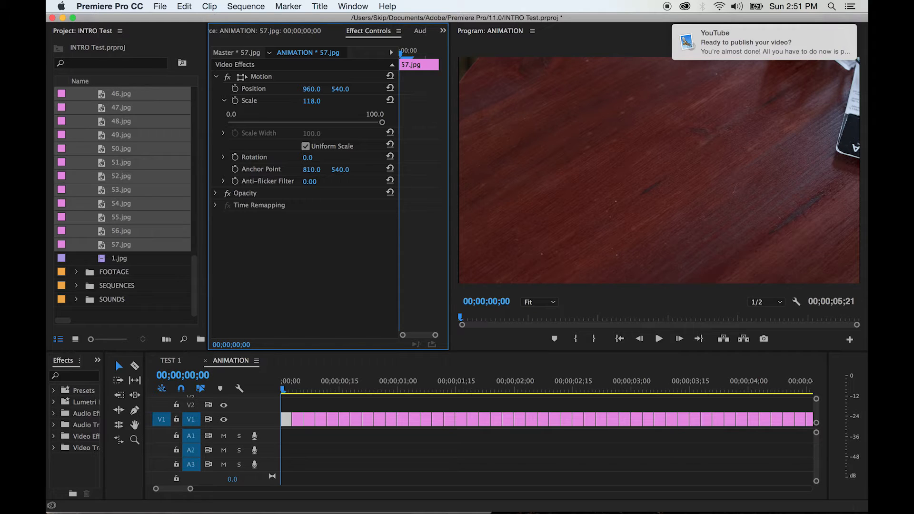
- Deselect the first still and step across its end to compare it with the unscaled second still
left_click(297, 405)
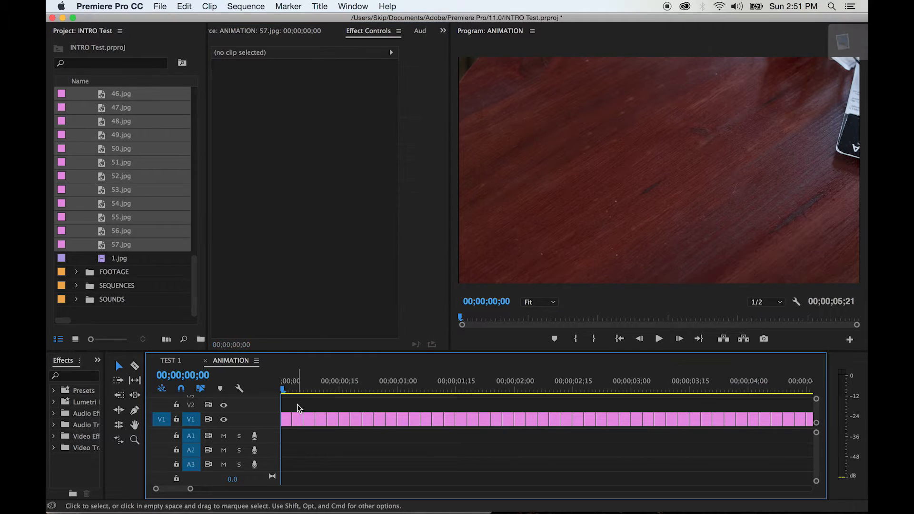
key("Right")
key("Right")
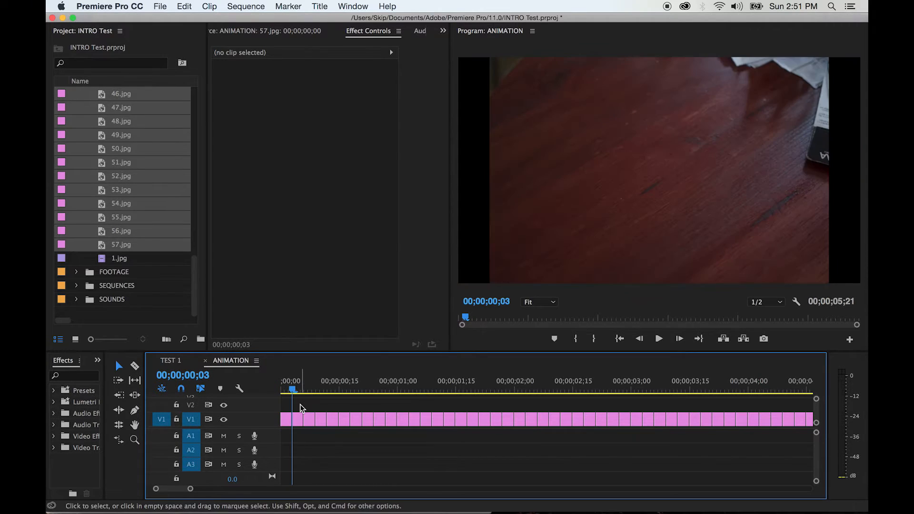
key("Right")
key("Left")
key("Left")
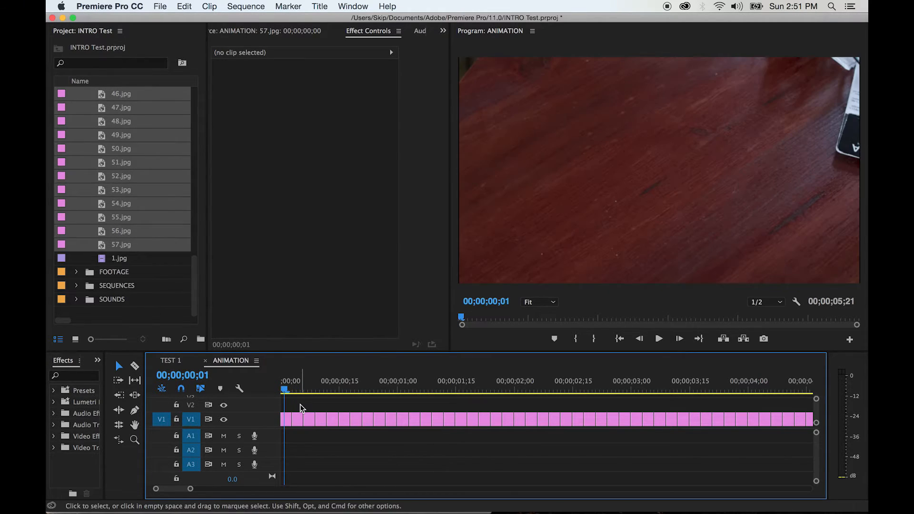
- Copy the scaled first still and paste its Motion, Opacity and Time Remapping attributes onto the rest of the stills in the sequence
left_click(286, 422)
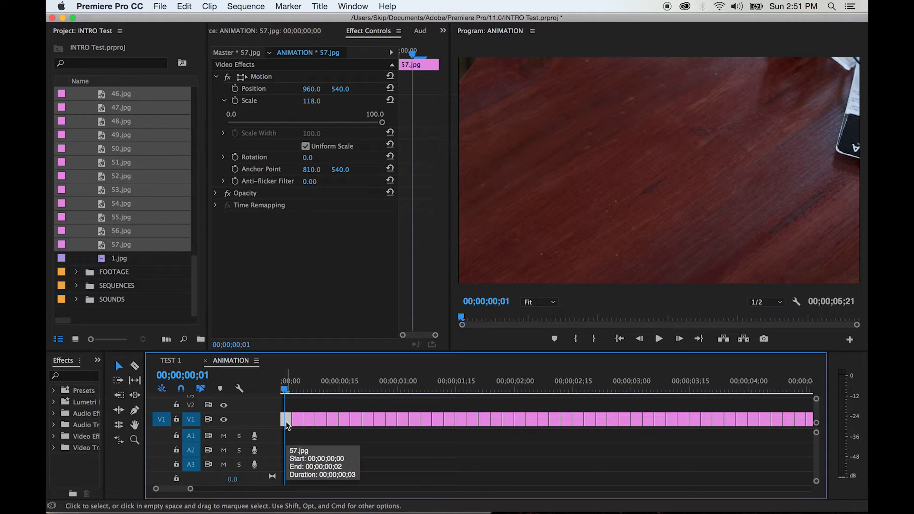
left_click(186, 6)
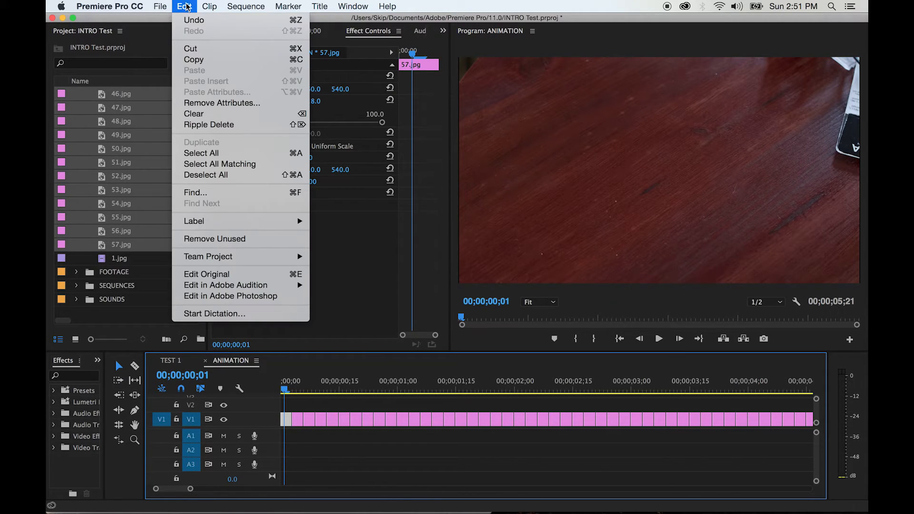
left_click(199, 61)
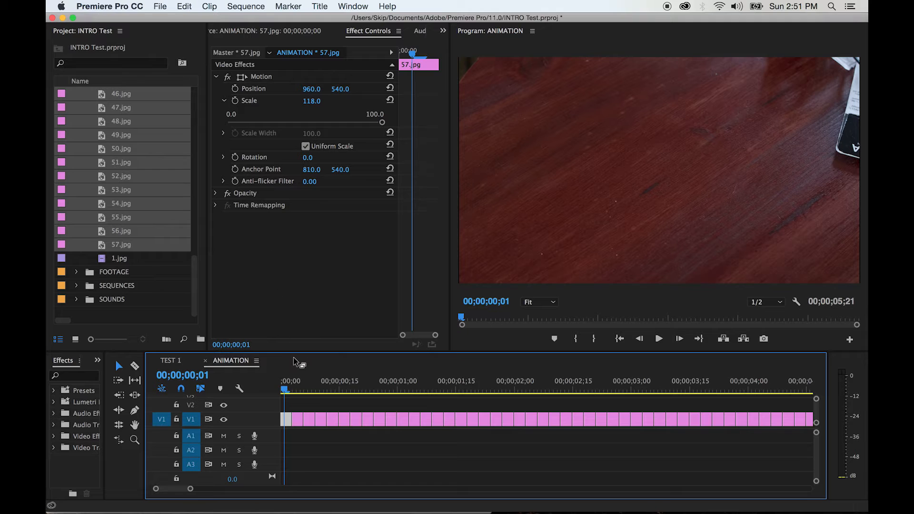
left_click_drag(299, 404, 739, 451)
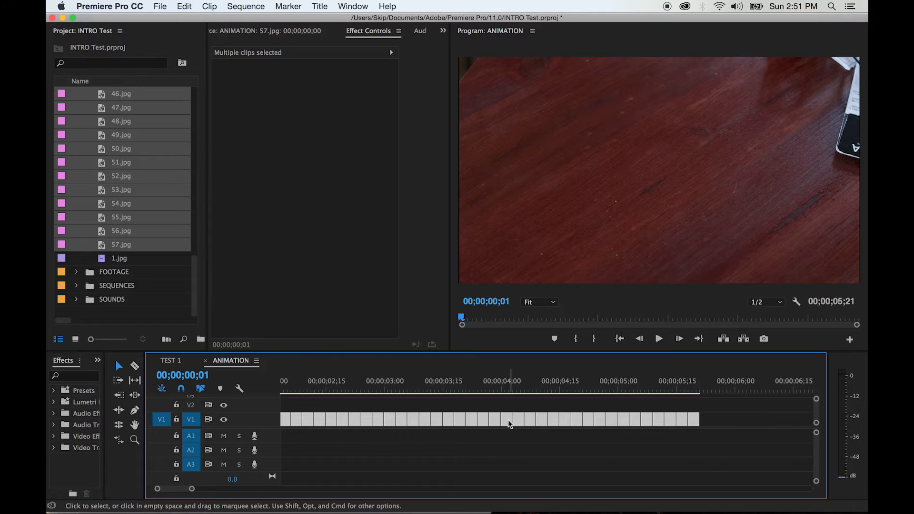
right_click(508, 418)
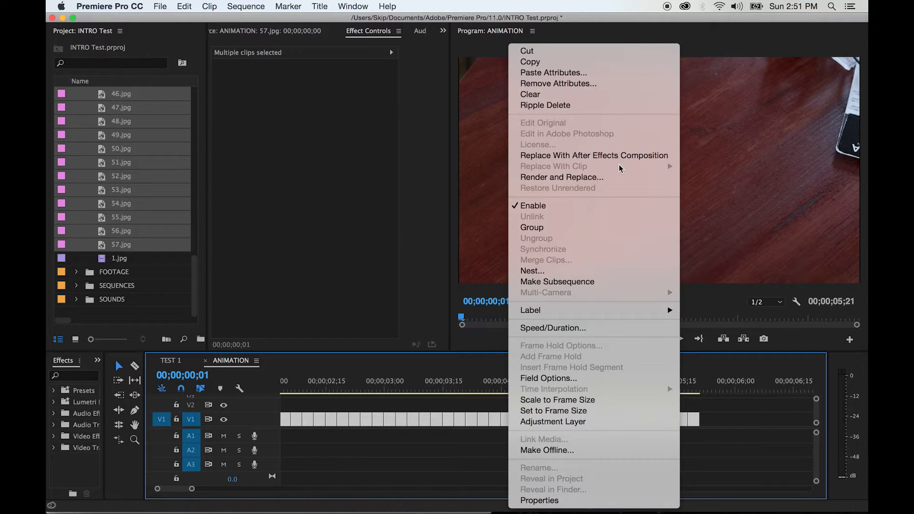
left_click(608, 78)
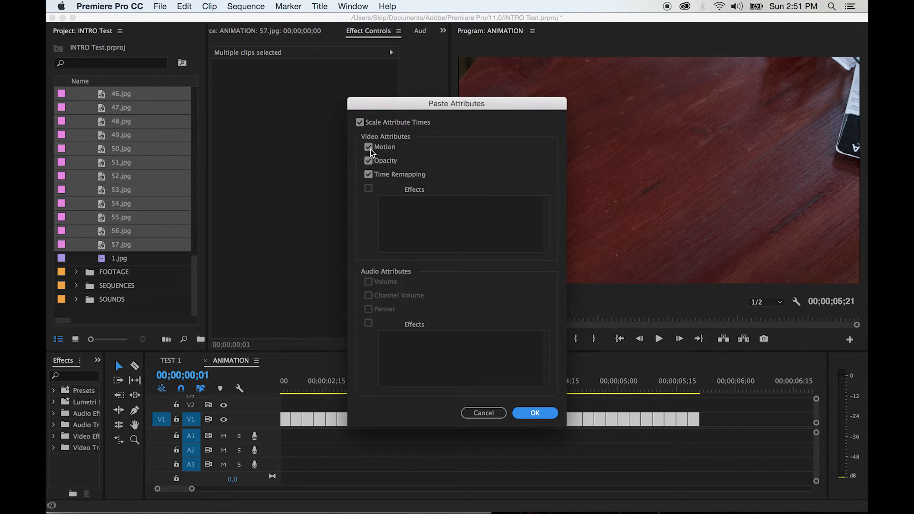
left_click(535, 413)
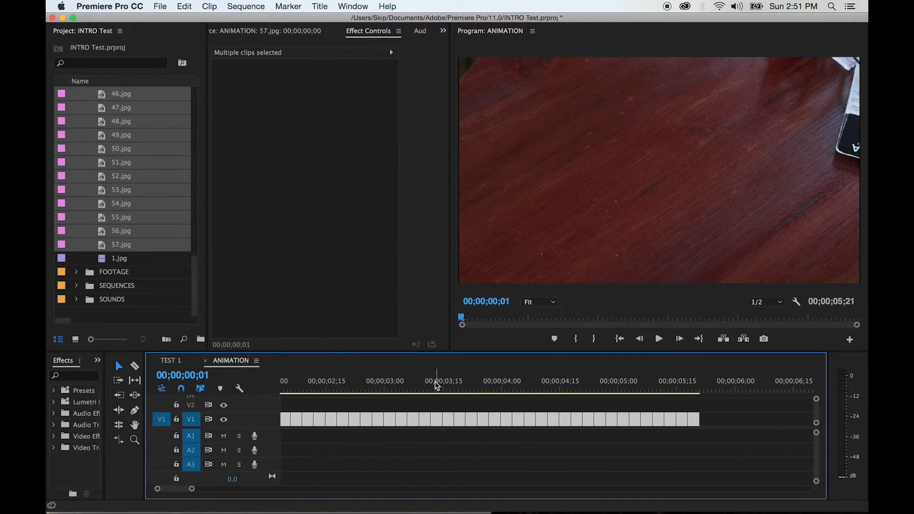
left_click(416, 402)
- Step frame by frame back and forth from the sequence start to check that the opening stills fill the frame
key("backslash")
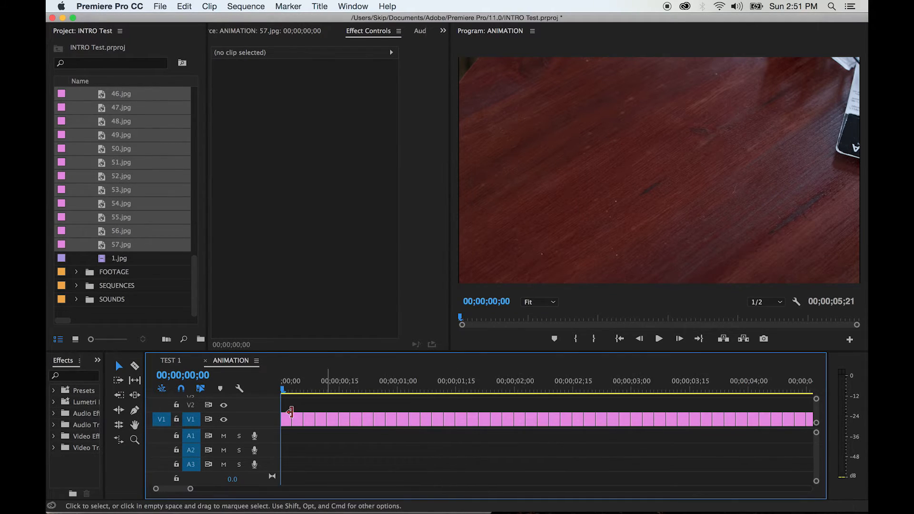
key("Right")
key("Right")
key("Right")
key("Right")
key("Right")
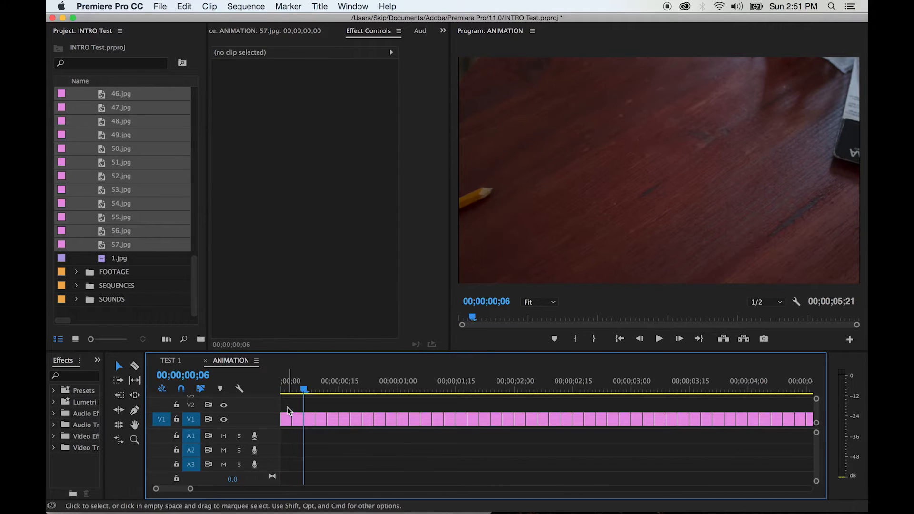
key("Left")
key("Left")
key("Left")
key("Left")
key("Left")
key("Left")
key("Right")
key("Right")
key("Right")
key("Right")
key("Right")
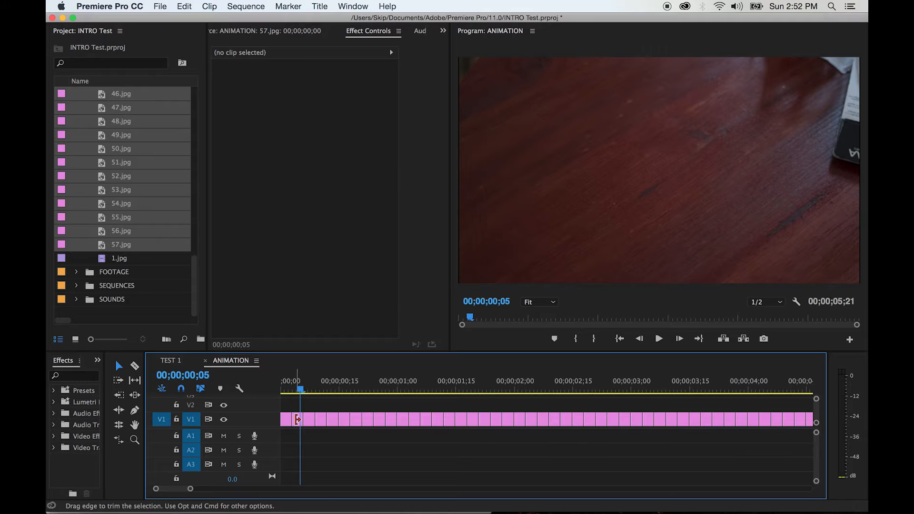
- Check the Scale values of the second and third stills, 1.jpg and 2.jpg, in the ANIMATION sequence
key("equal")
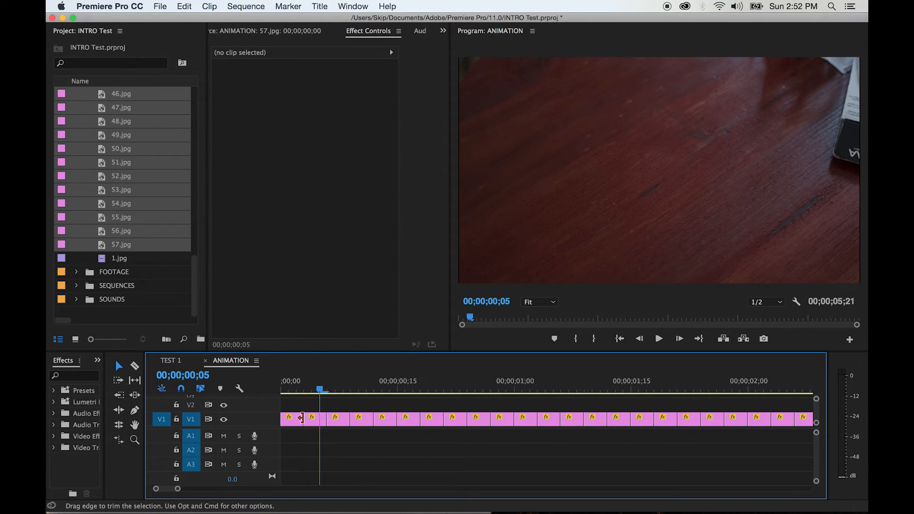
left_click(317, 421)
double_click(316, 422)
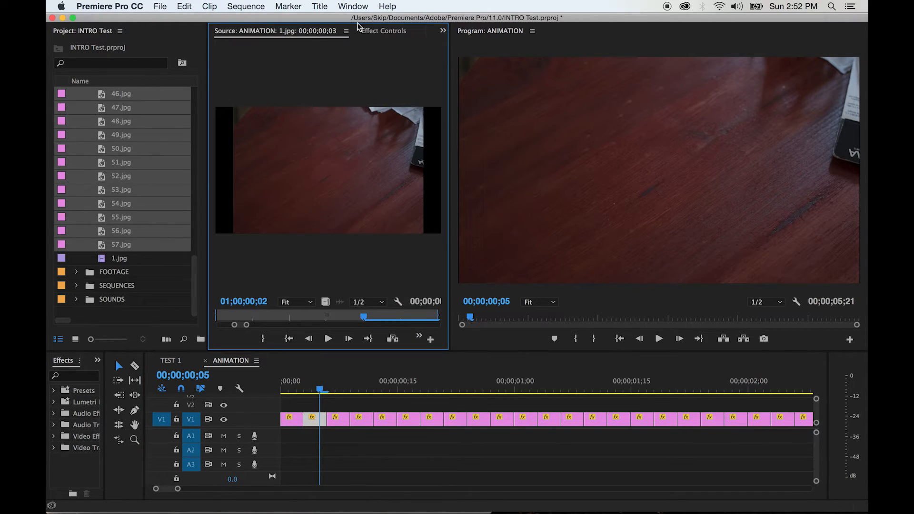
left_click(370, 30)
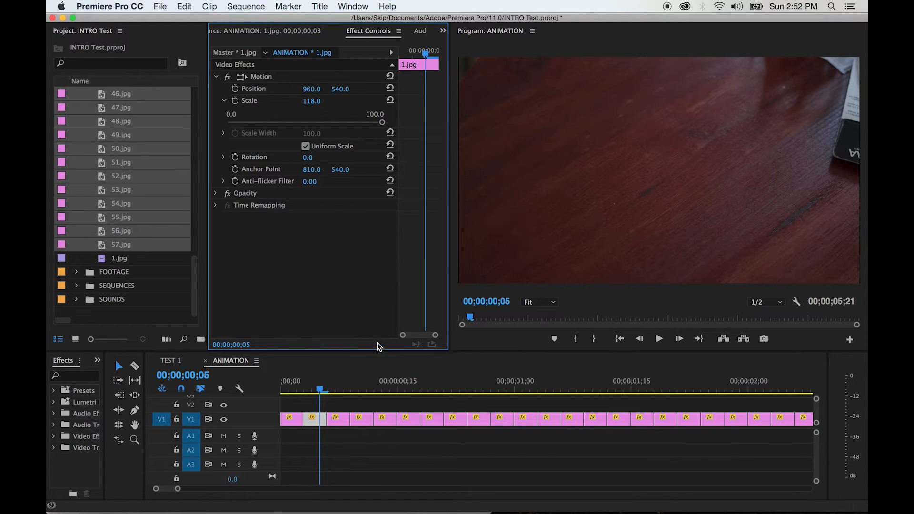
double_click(339, 421)
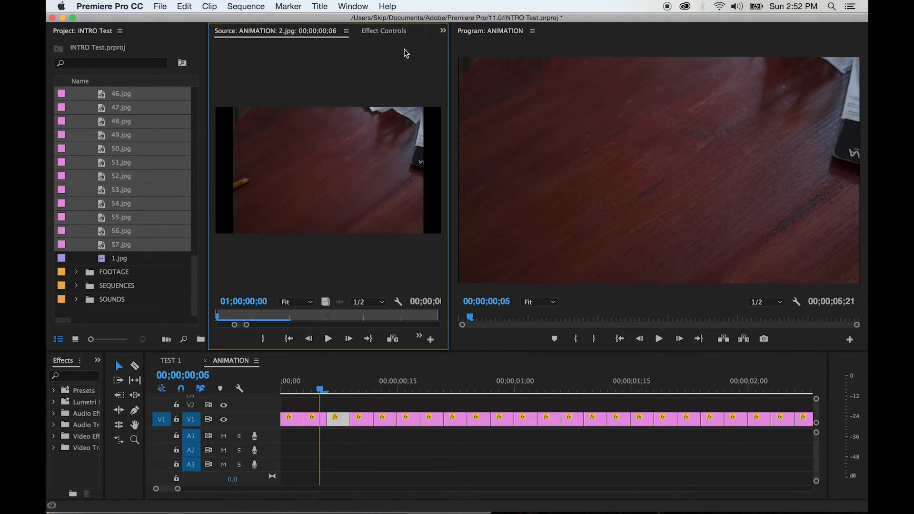
left_click(388, 31)
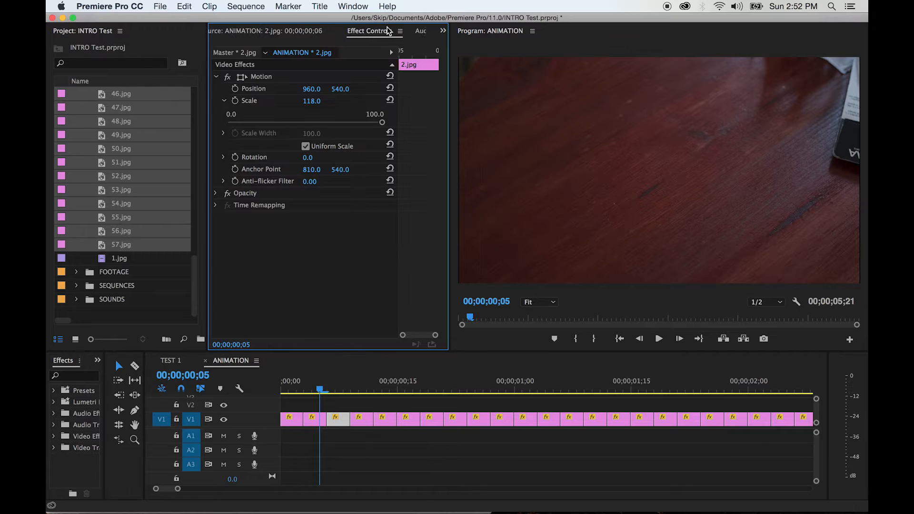
- Deselect the still and play back the ANIMATION sequence
left_click(353, 441)
key("minus")
key("minus")
key("minus")
key("space")
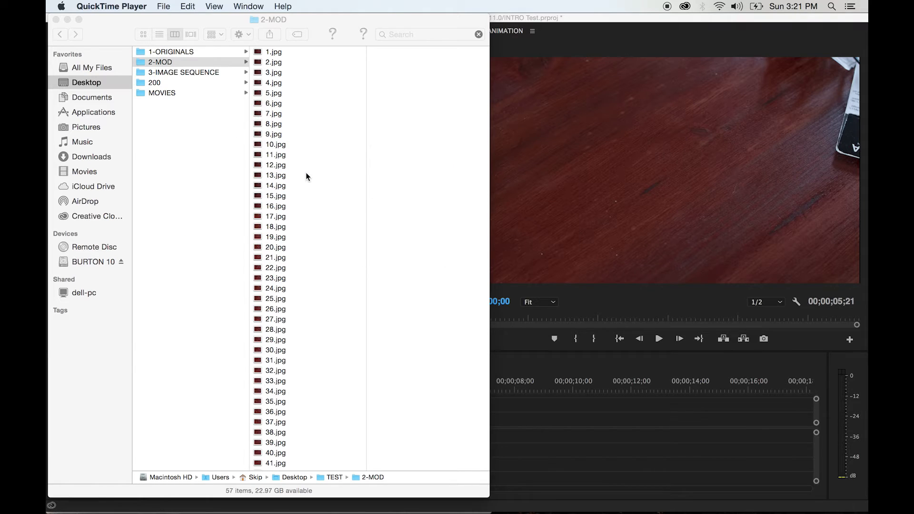
- In Finder, locate 1.jpg in the 2-MOD folder inside the Desktop's TEST folder and open it in Adobe Photoshop CC 2017
left_click(262, 58)
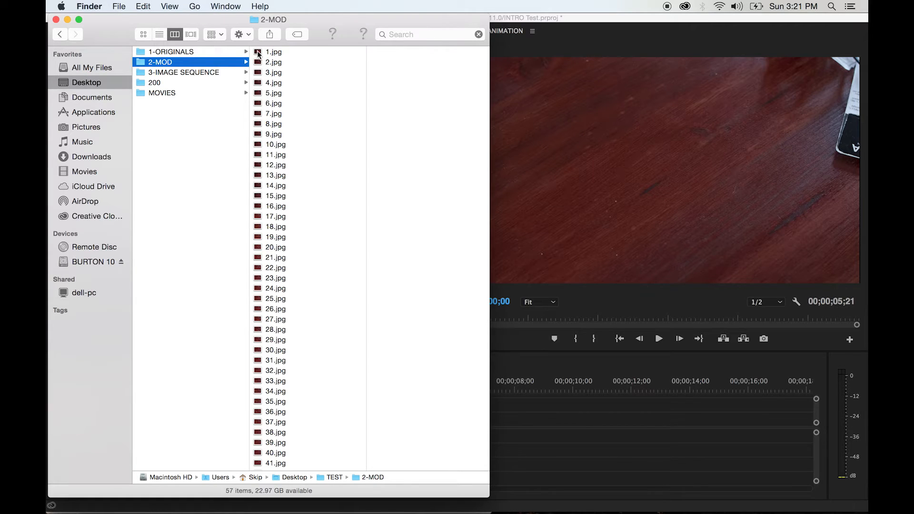
left_click(161, 62)
left_click(170, 123)
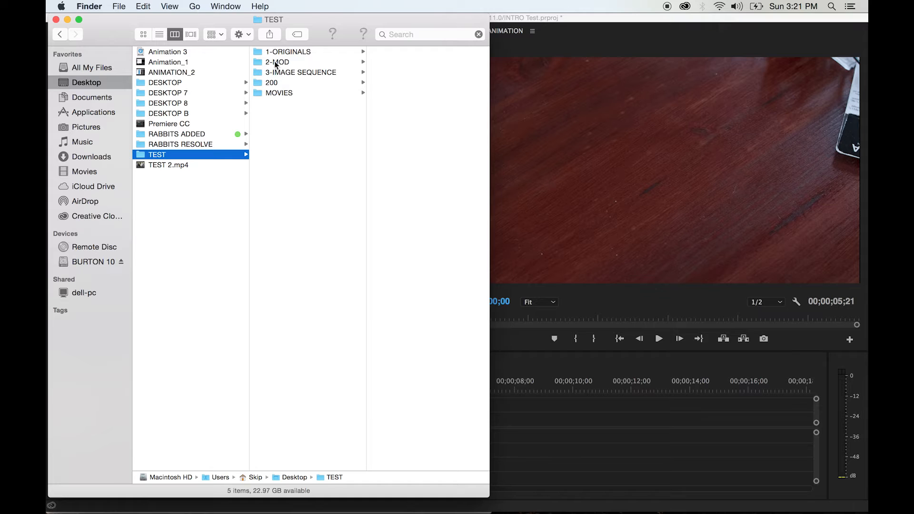
left_click(277, 62)
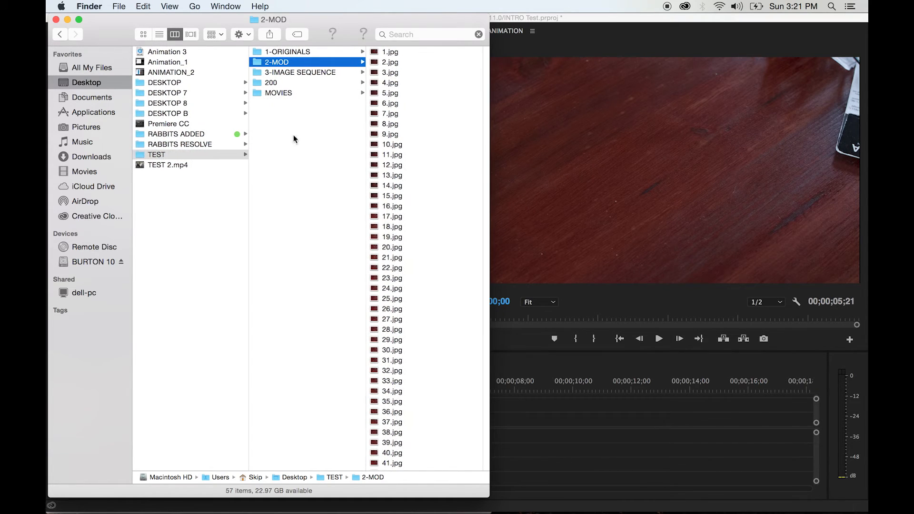
left_click(383, 62)
left_click(314, 53)
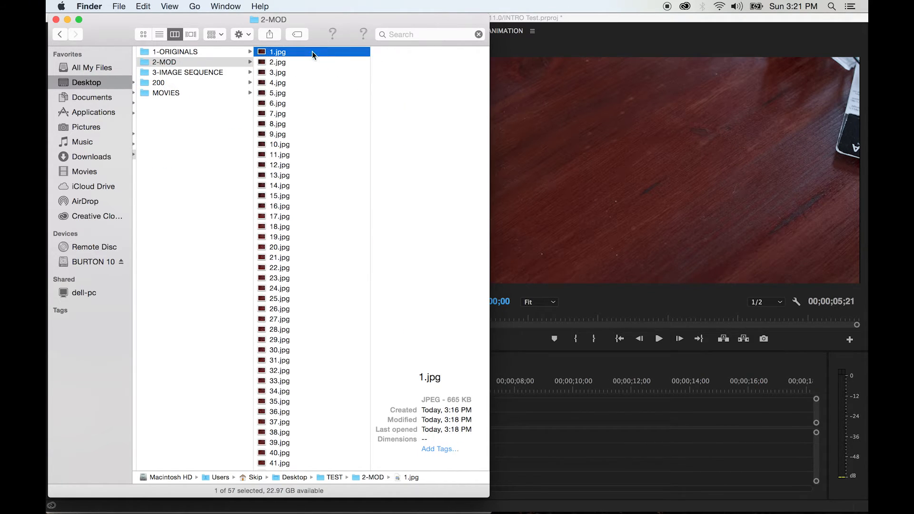
scroll(300, 136, "down", 5)
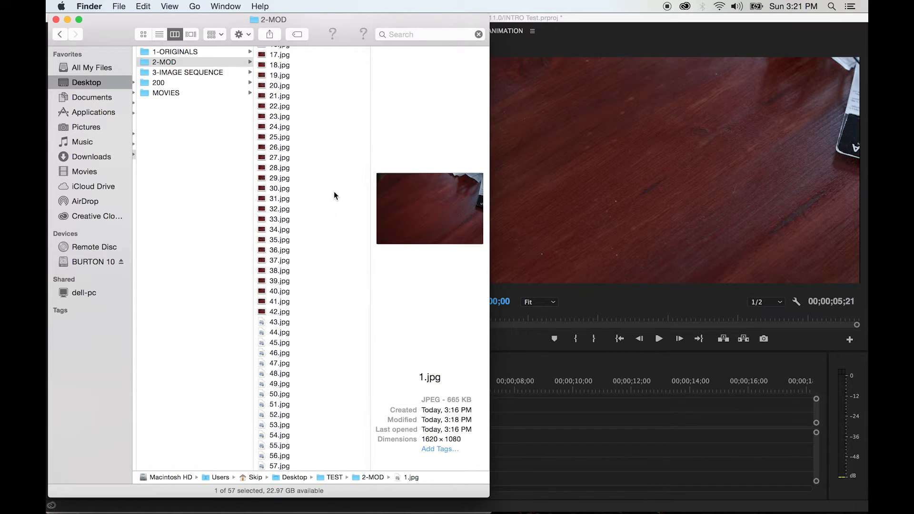
scroll(333, 192, "up", 5)
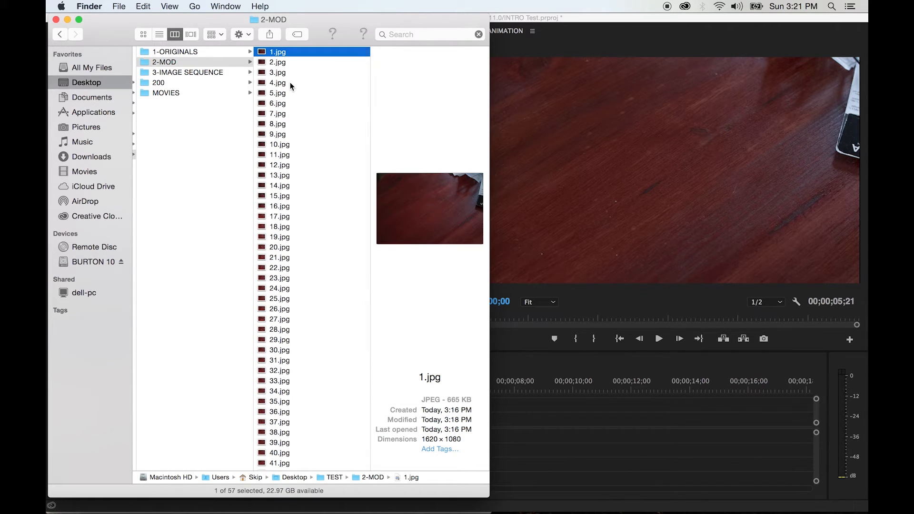
right_click(263, 53)
mouse_move(288, 68)
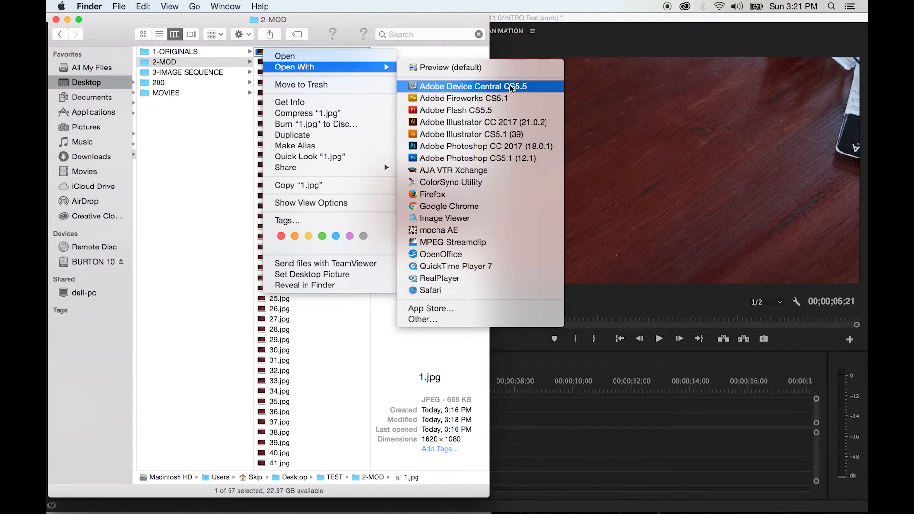
left_click(476, 146)
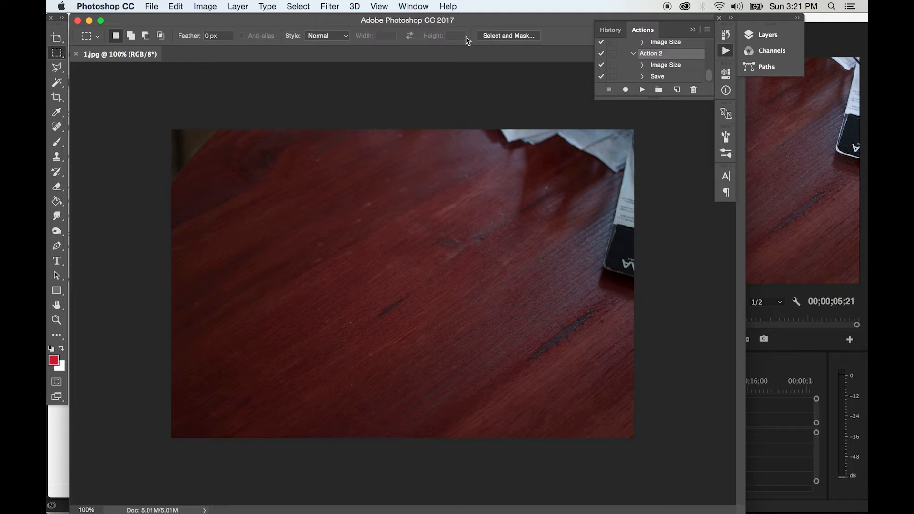
- Hide the list of Photoshop Actions and show it again
left_click(414, 6)
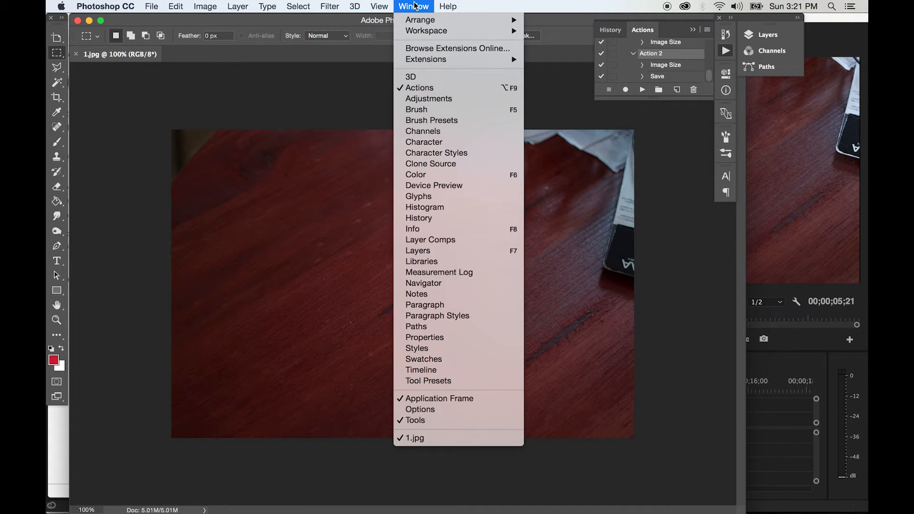
left_click(415, 88)
left_click(410, 8)
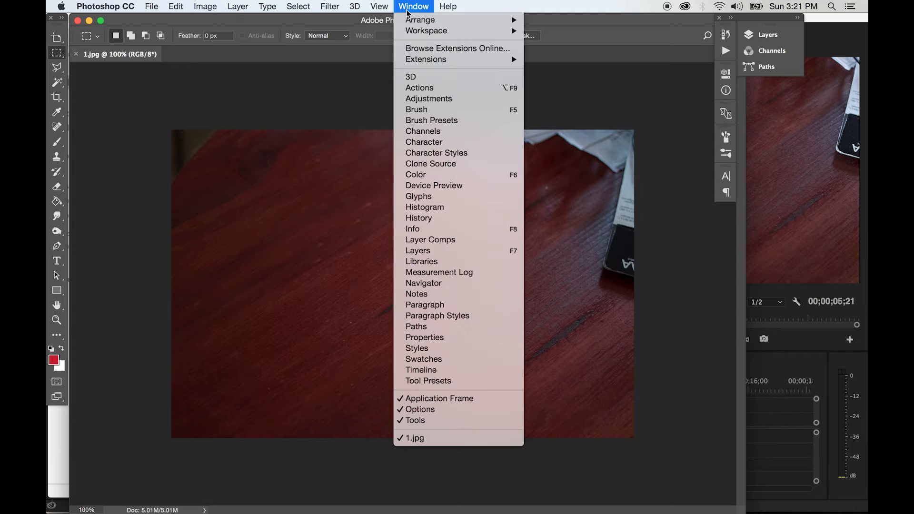
left_click(419, 89)
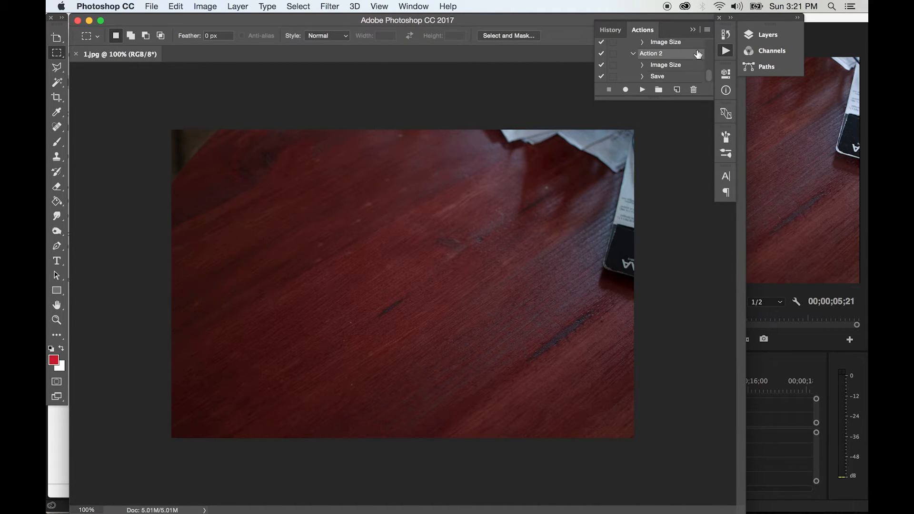
- Create a new action named "RESIZE to 72" in the Default Actions set and start recording it
left_click(642, 90)
left_click(678, 92)
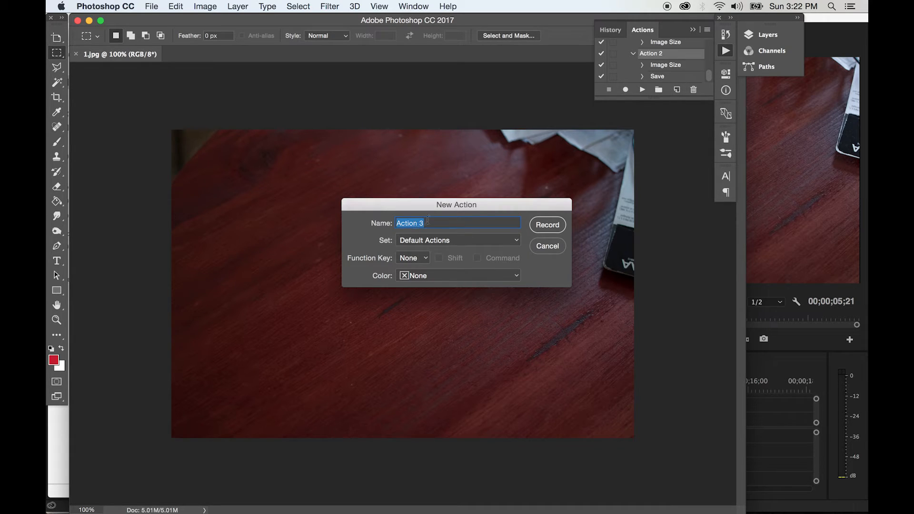
type("RESIZE to 72")
left_click(551, 226)
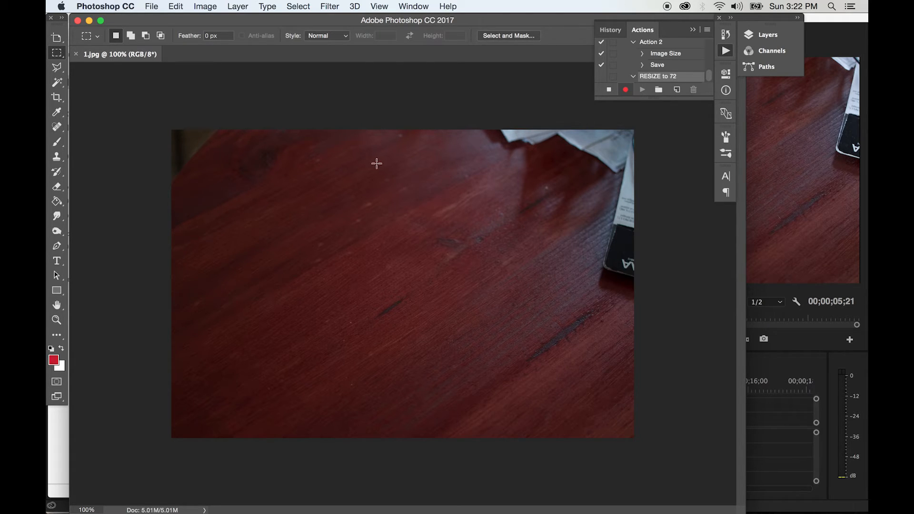
- Record an Image Size change on 1.jpg with the resolution at 72 pixels/inch and the width at 1620 pixels
left_click(206, 8)
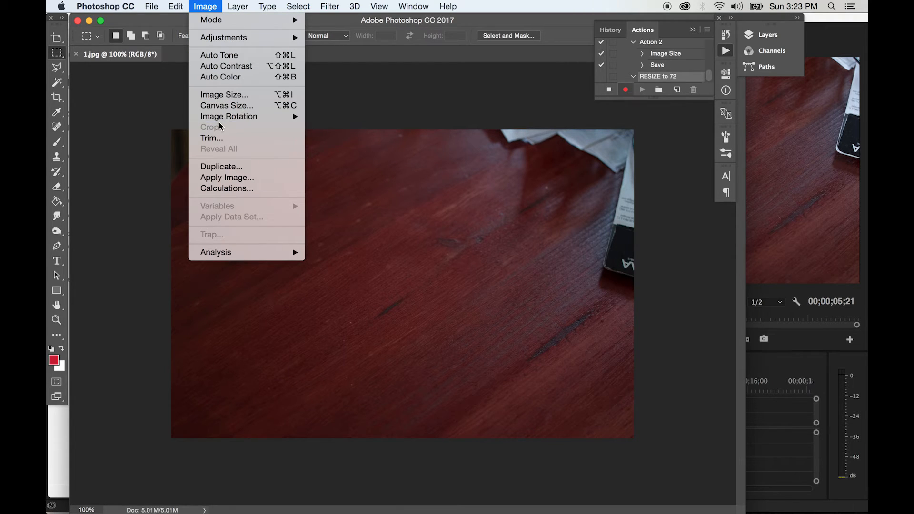
left_click(230, 95)
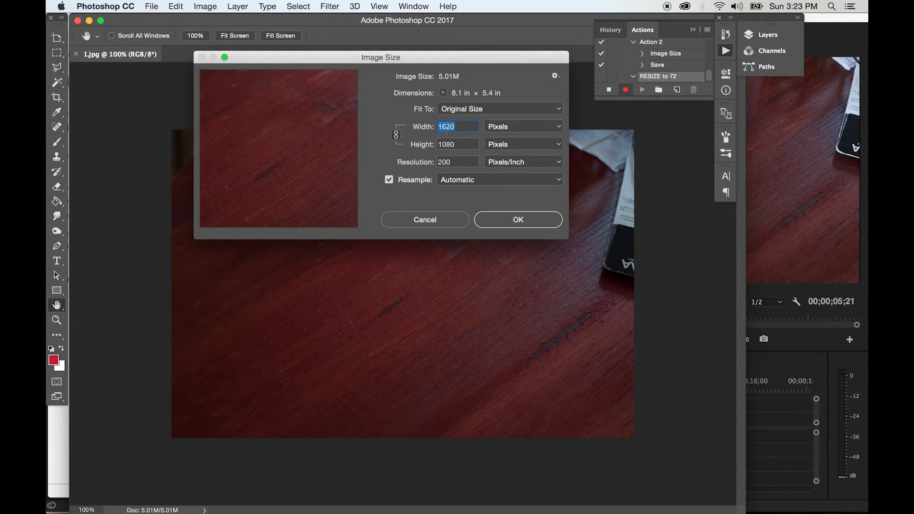
left_click(456, 162)
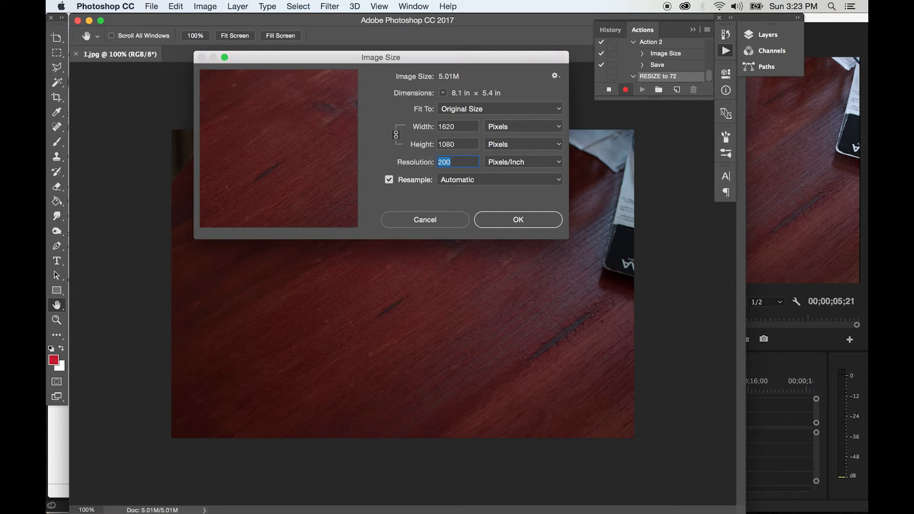
type("72")
left_click(458, 126)
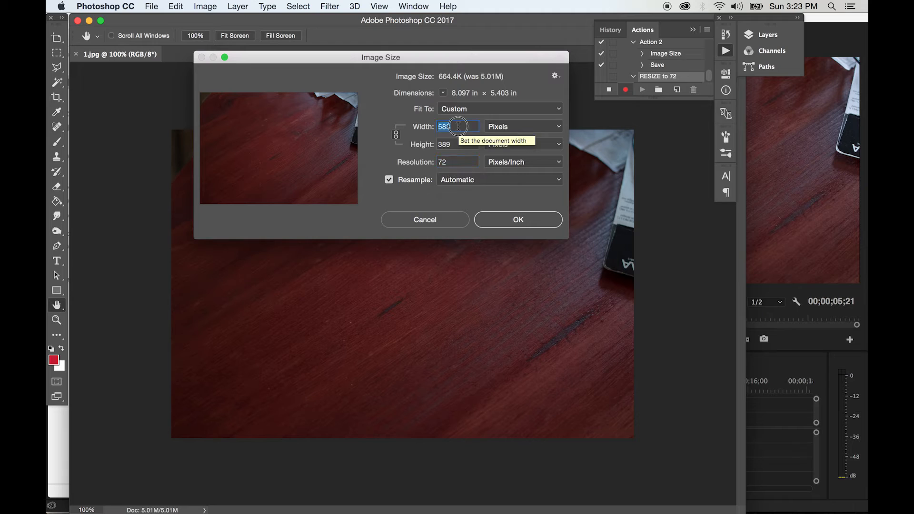
type("16")
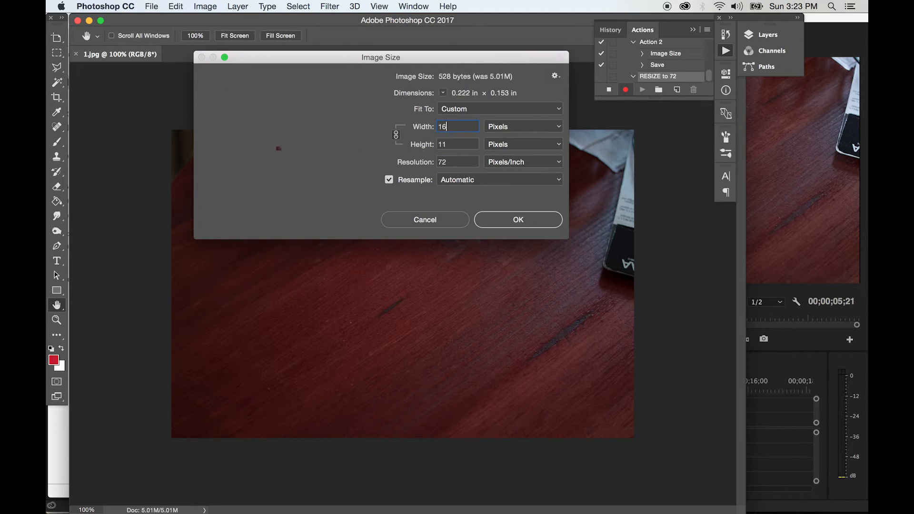
type("20")
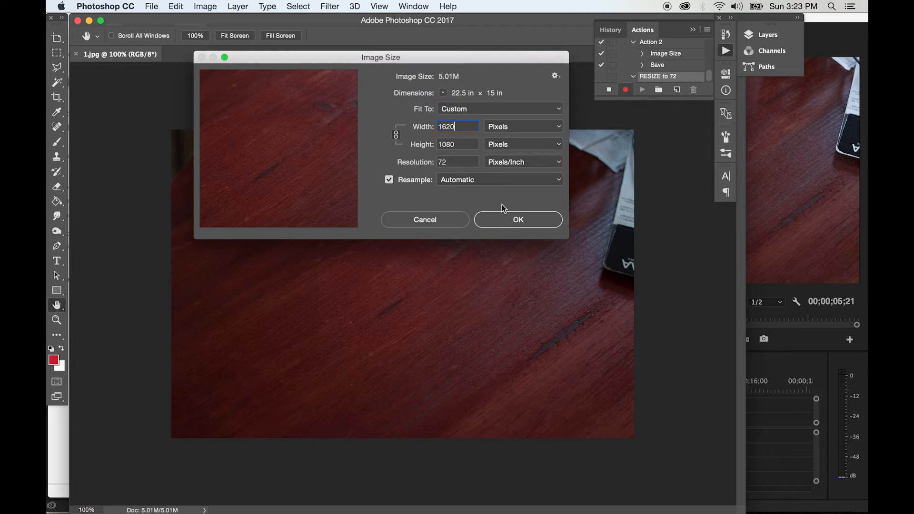
left_click(507, 220)
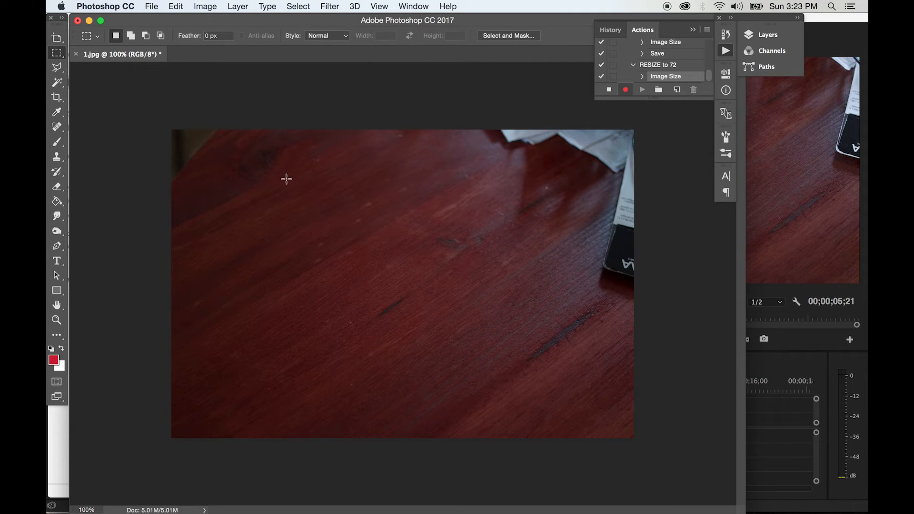
- Start a Save As of 1.jpg and create a new folder named "72 Resolution" inside the TEST folder
left_click(151, 6)
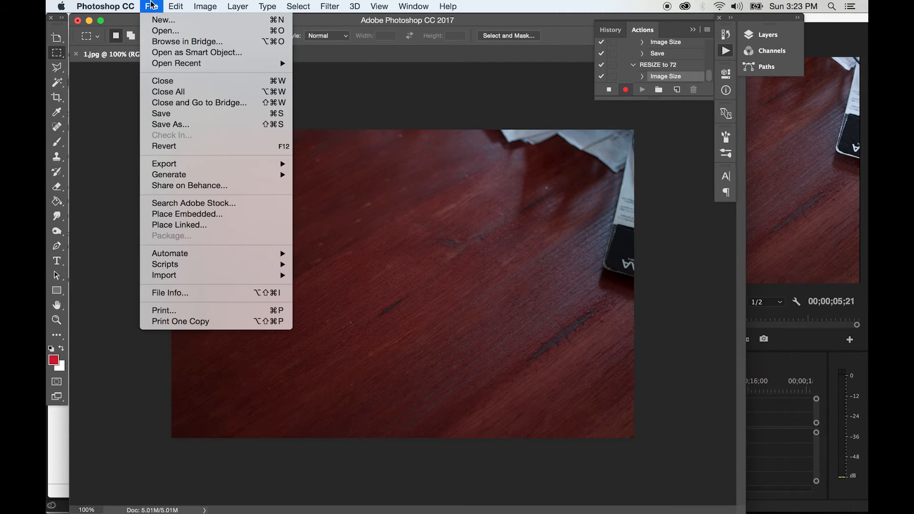
left_click(162, 125)
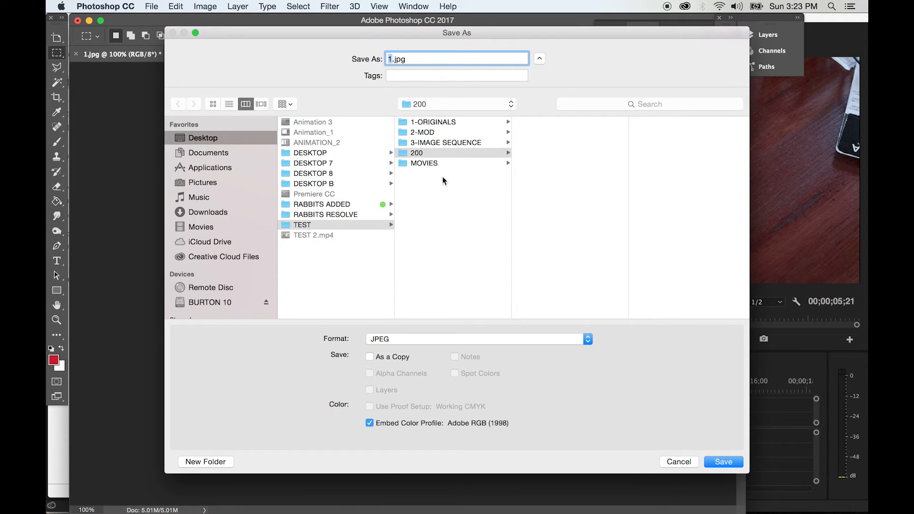
left_click(427, 186)
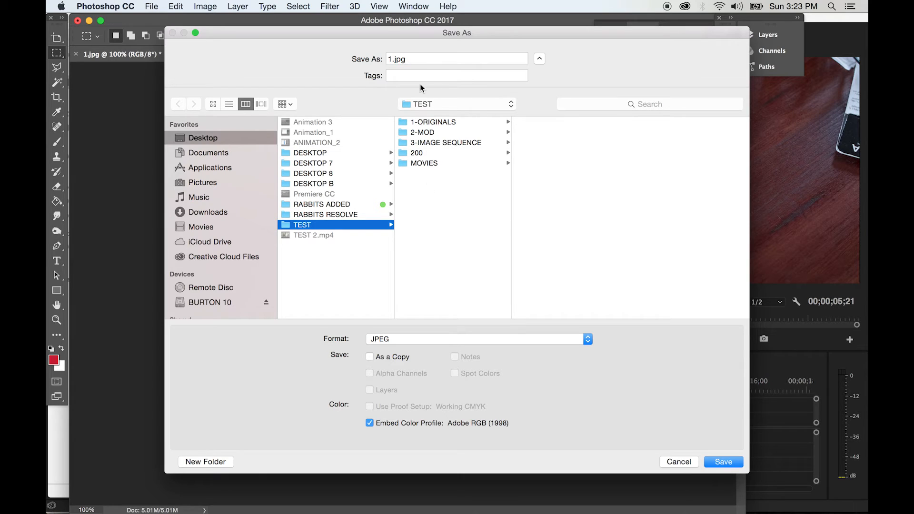
left_click(206, 462)
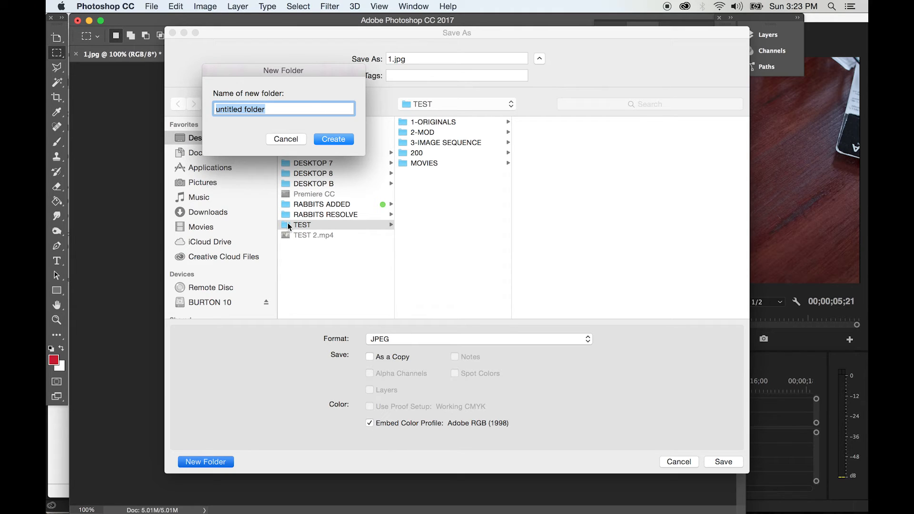
type("72")
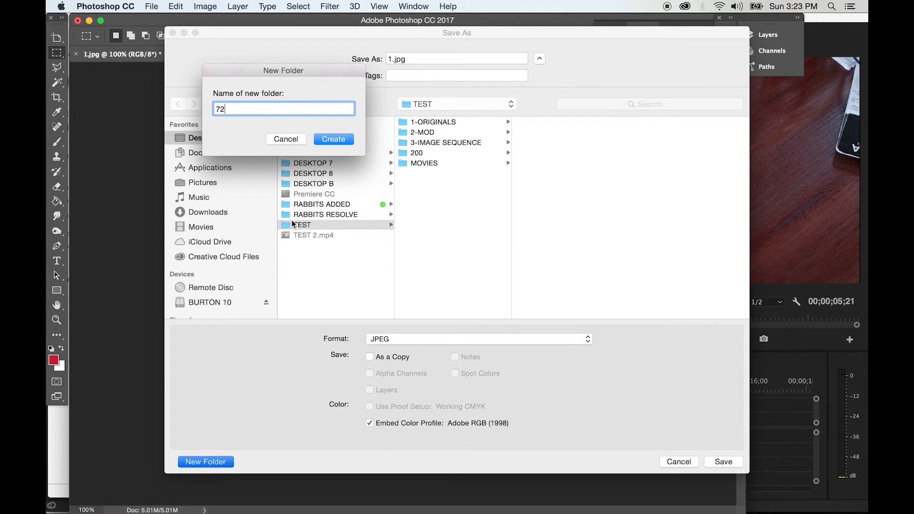
type(" Resolution")
left_click(335, 139)
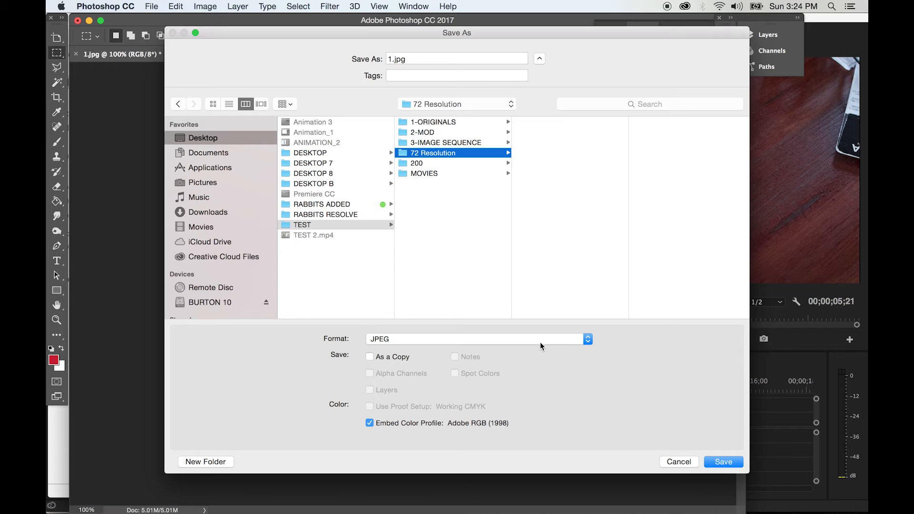
- Save 1.jpg into the 72 Resolution folder as a Baseline ("Standard") JPEG at Maximum quality 12, and stop recording the action
left_click(719, 462)
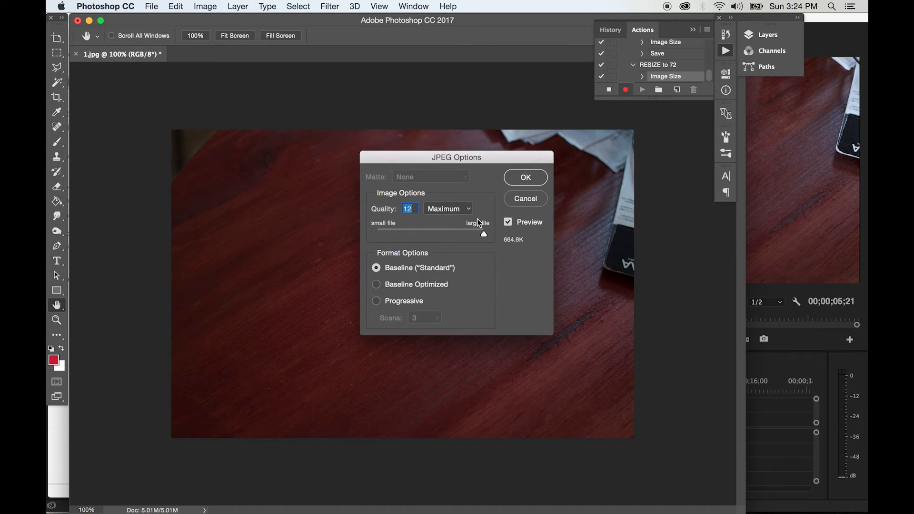
left_click(522, 177)
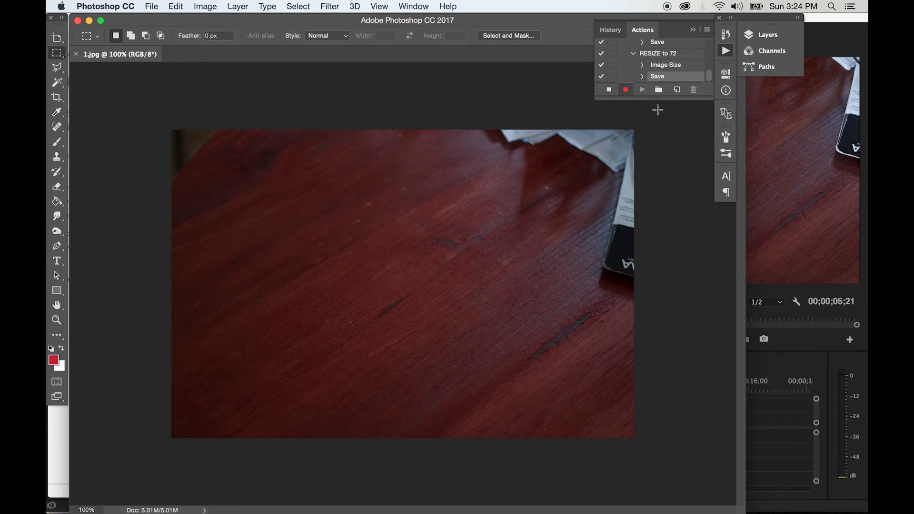
left_click(609, 90)
- In Finder, check the saved 1.jpg in the 72 Resolution folder and look through the JPEGs in the 2-MOD folder
key("super+Tab")
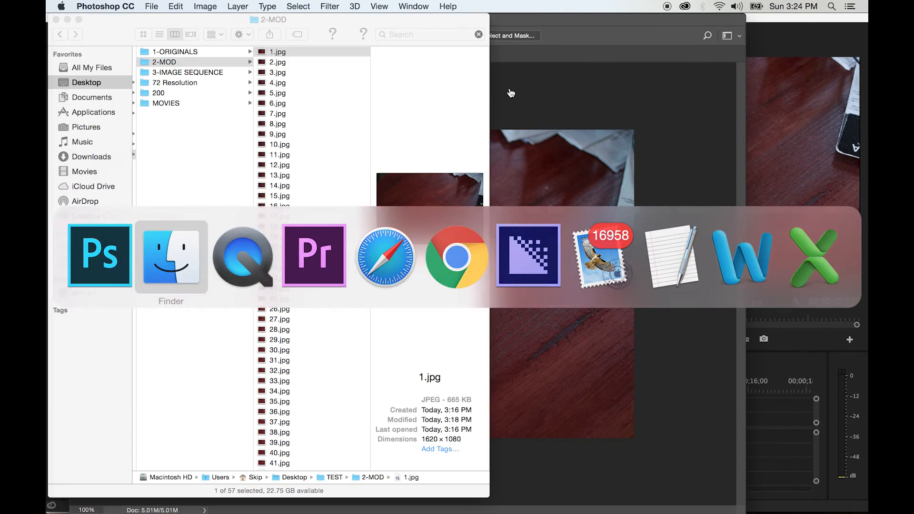
left_click(273, 63)
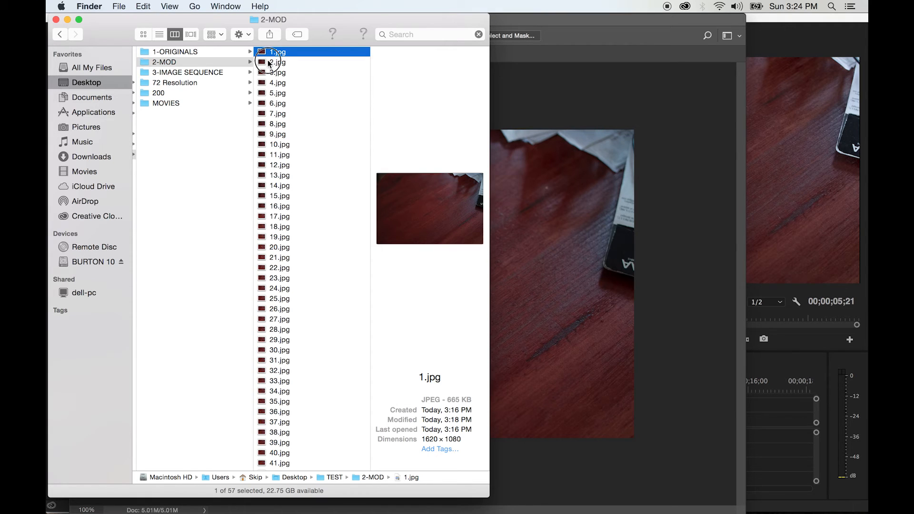
left_click(173, 83)
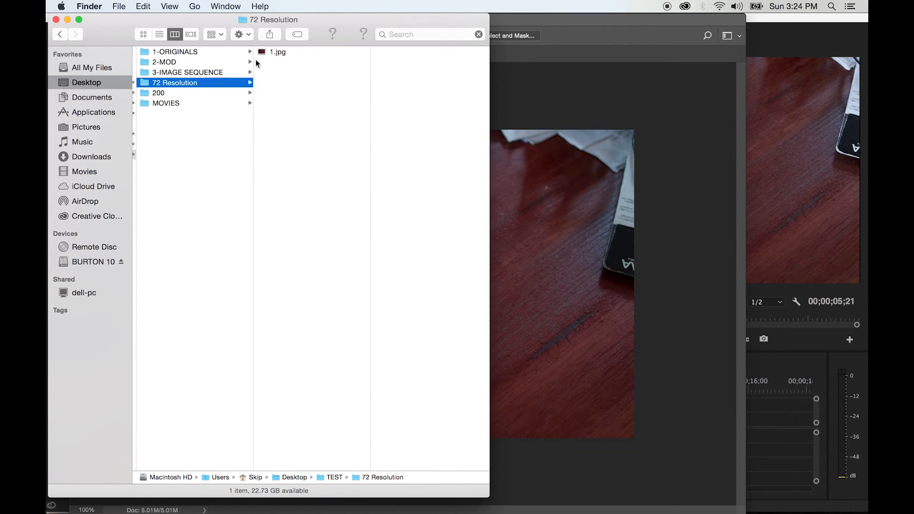
left_click(278, 52)
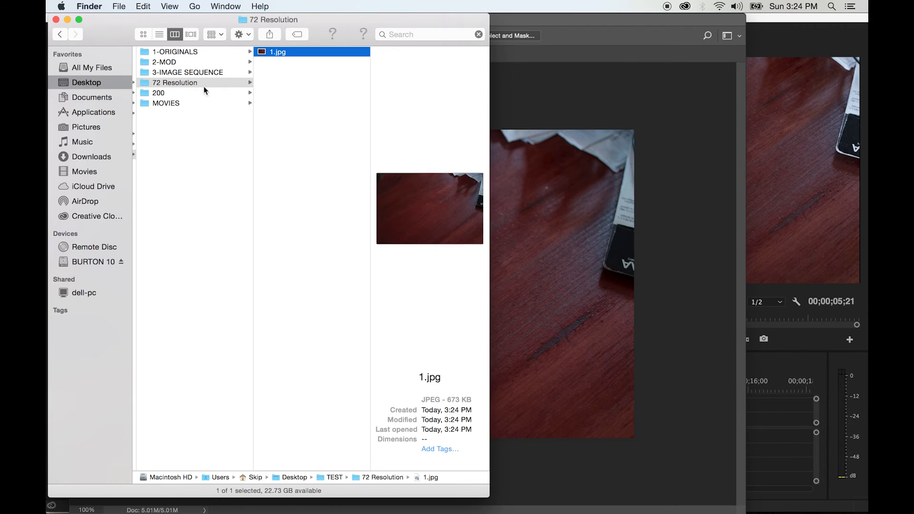
left_click(191, 83)
left_click(185, 62)
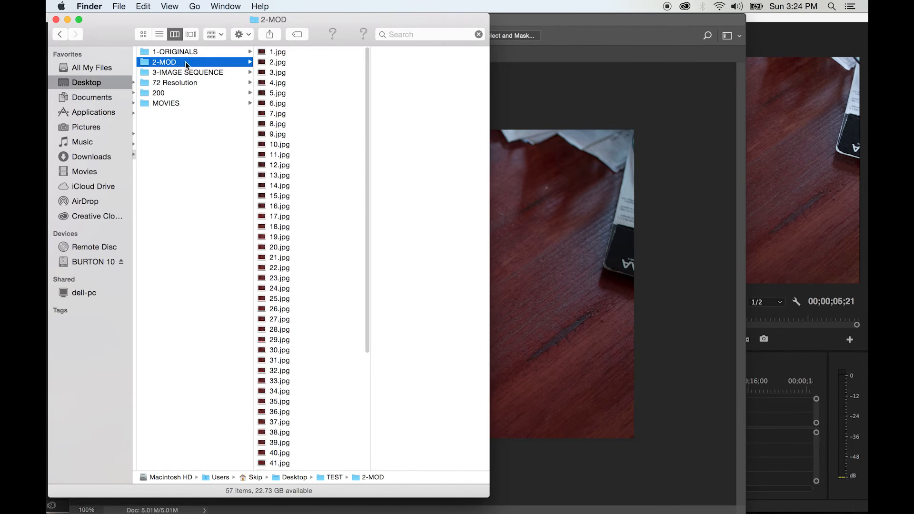
scroll(280, 296, "down", 8)
scroll(280, 299, "up", 8)
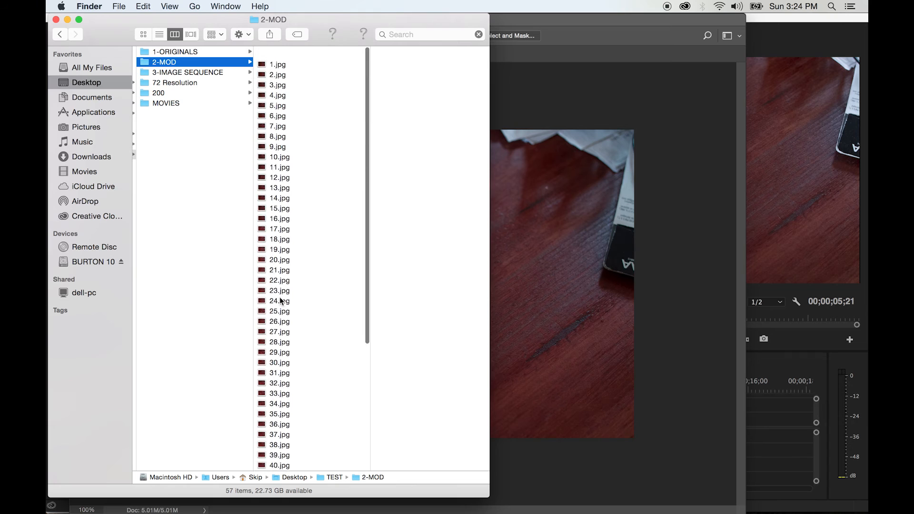
- Back in Photoshop, close 1.jpg and set up a Batch automation that plays the RESIZE to 72 action from Default Actions
left_click(577, 102)
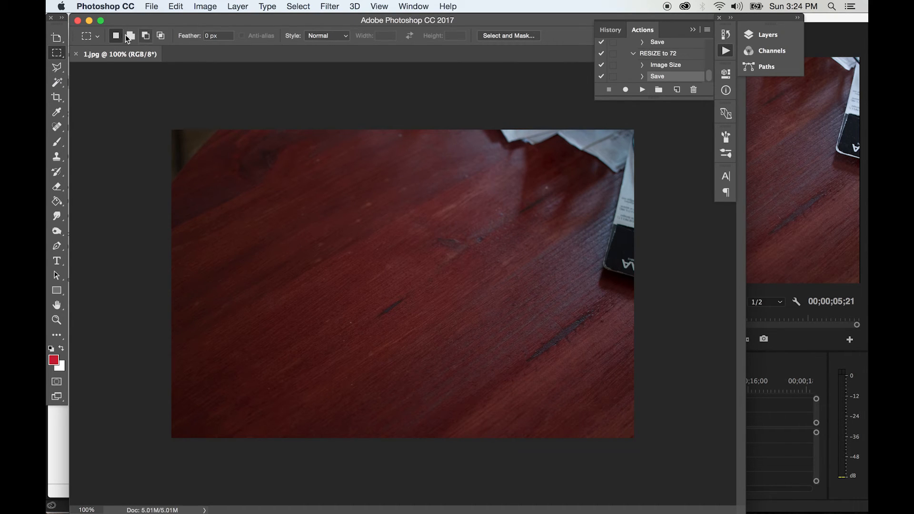
left_click(78, 21)
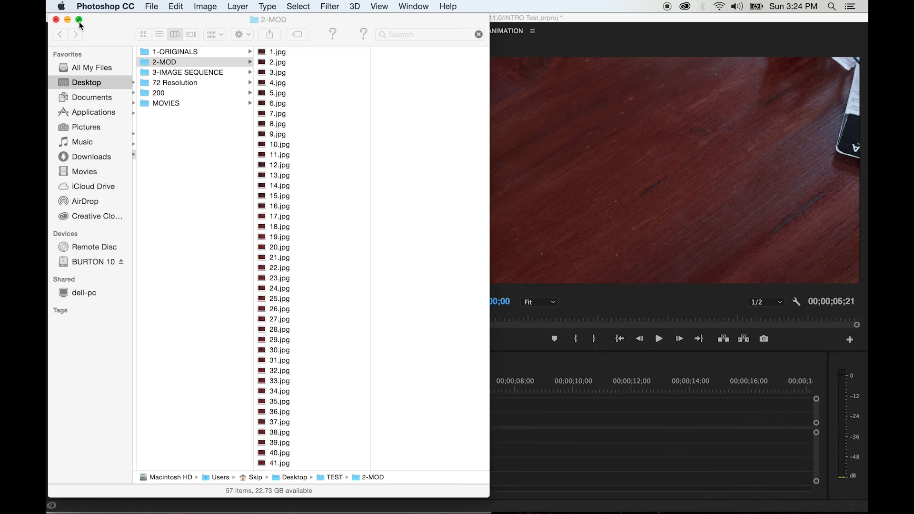
left_click(151, 6)
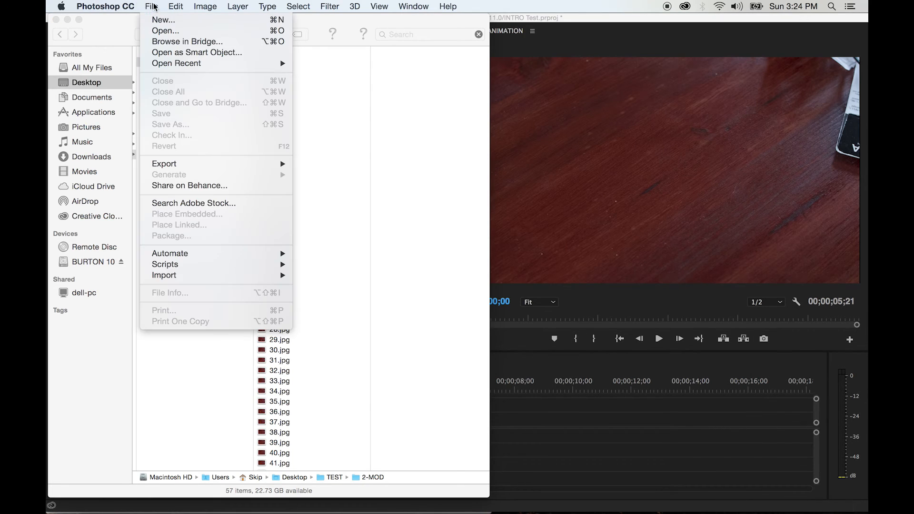
mouse_move(188, 254)
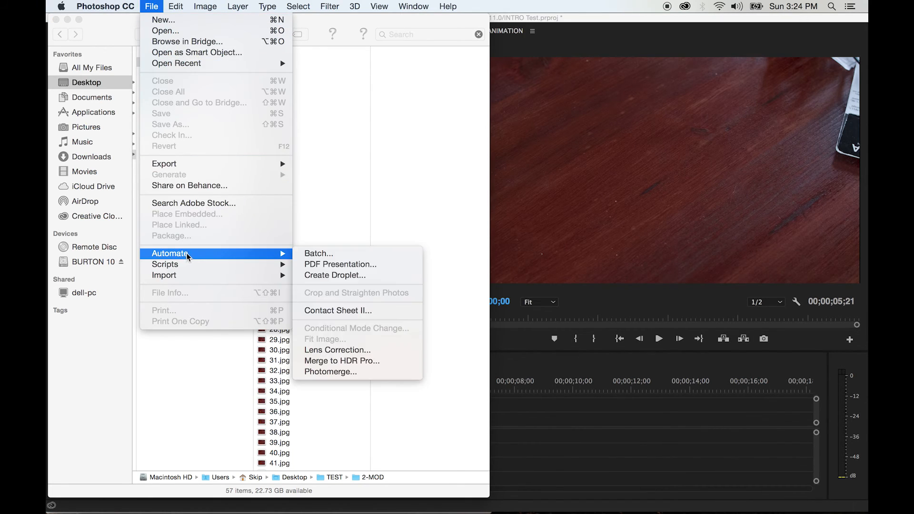
left_click(322, 256)
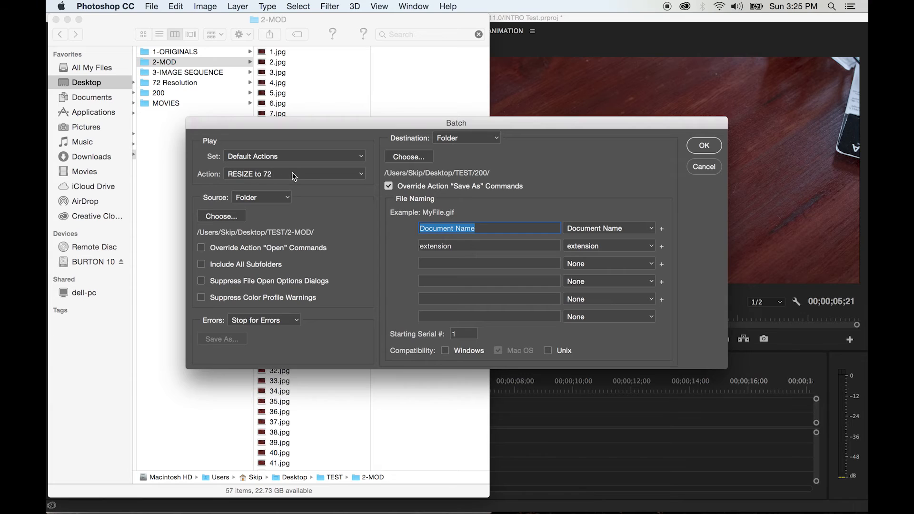
left_click(307, 176)
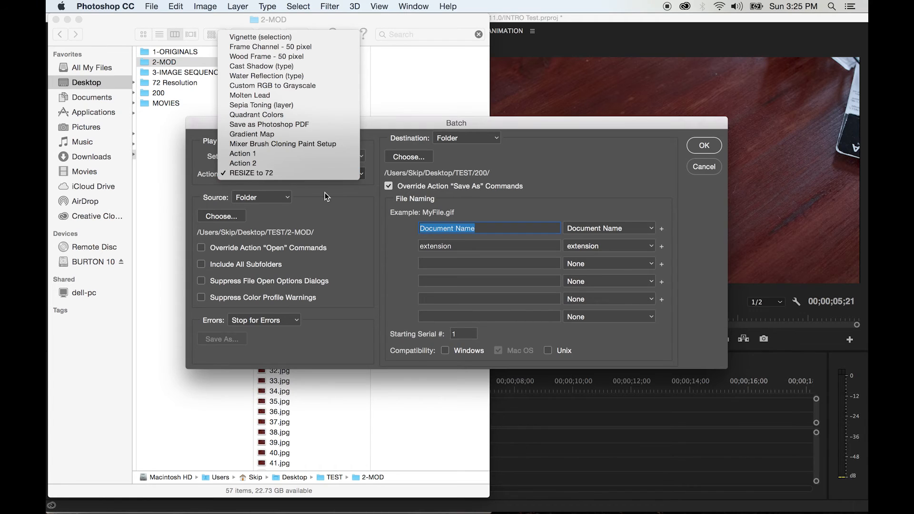
left_click(306, 174)
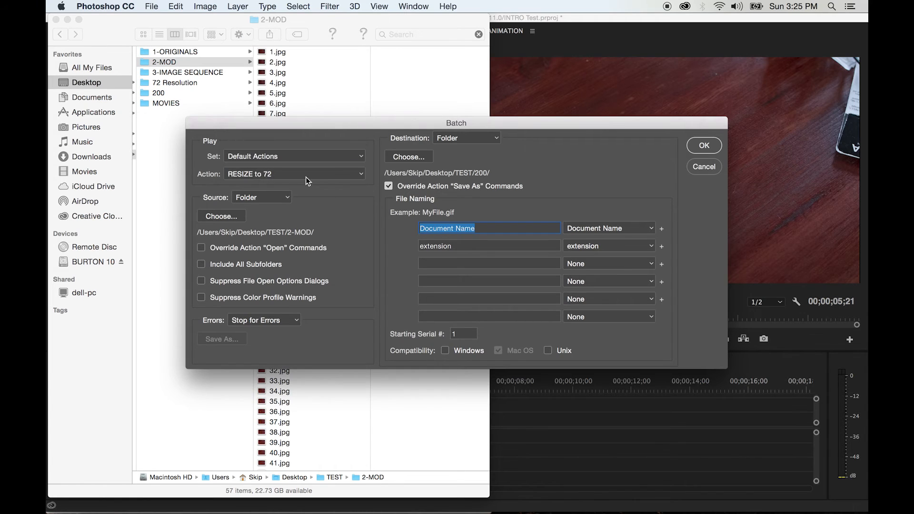
- Set the batch source to Folder and choose the 2-MOD folder inside TEST
left_click(257, 199)
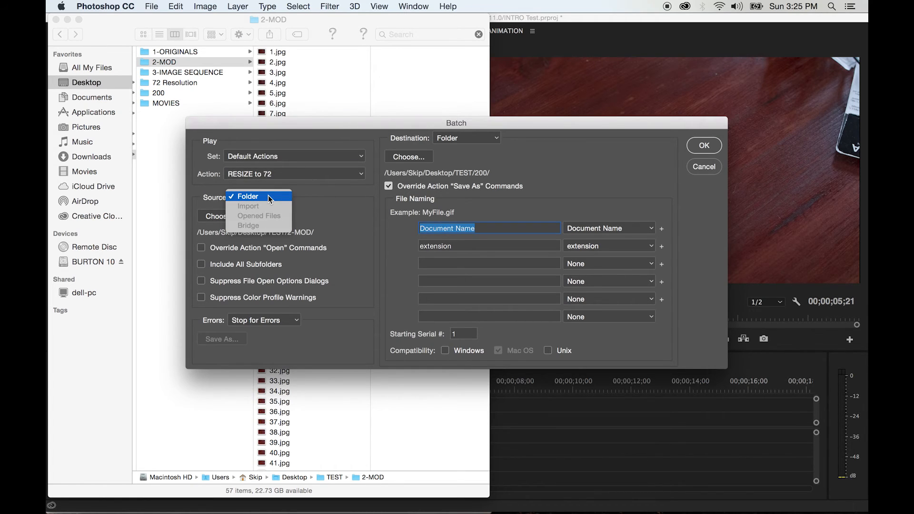
left_click(267, 196)
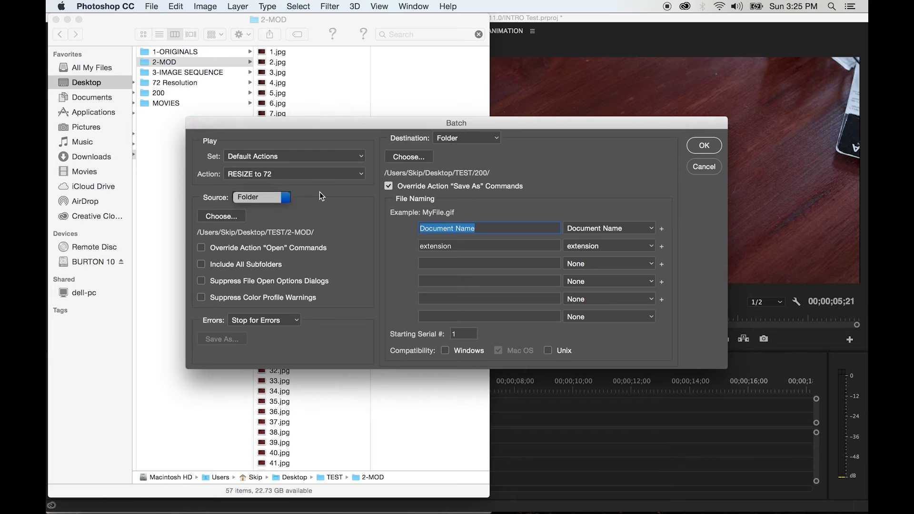
left_click(232, 218)
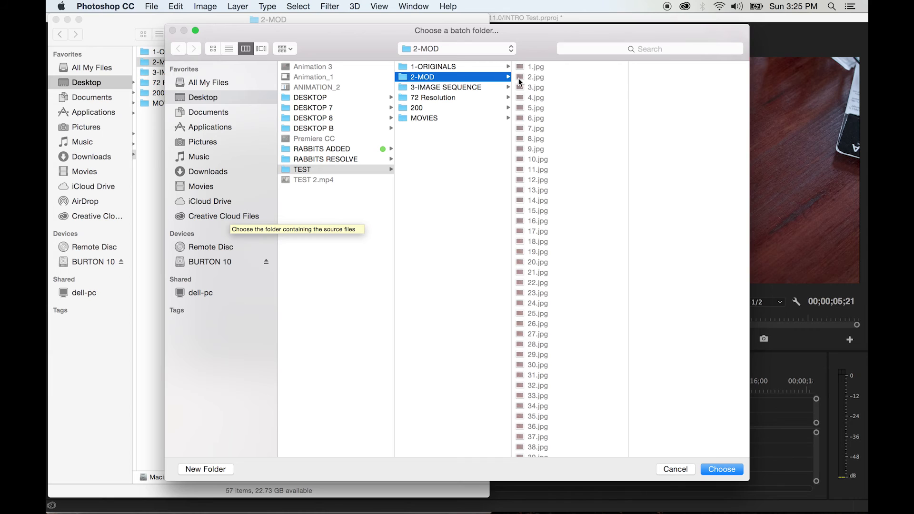
scroll(544, 78, "down", 8)
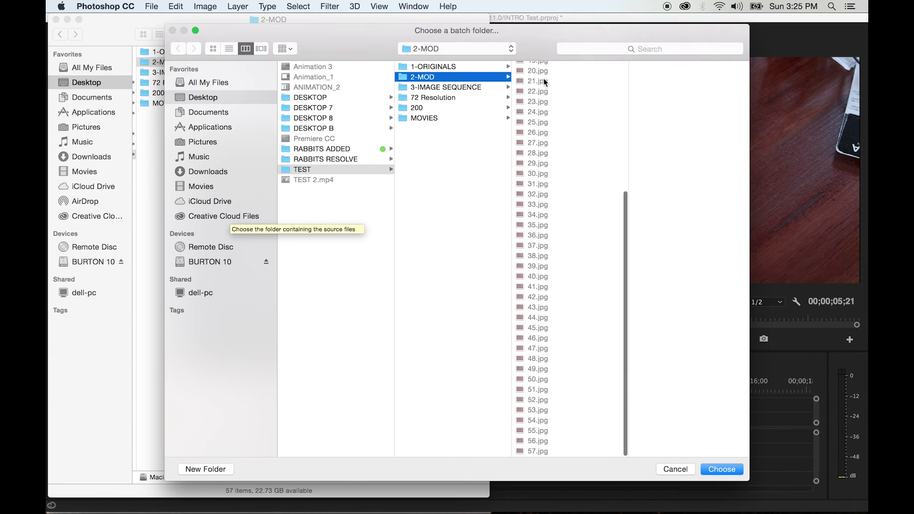
scroll(550, 213, "up", 8)
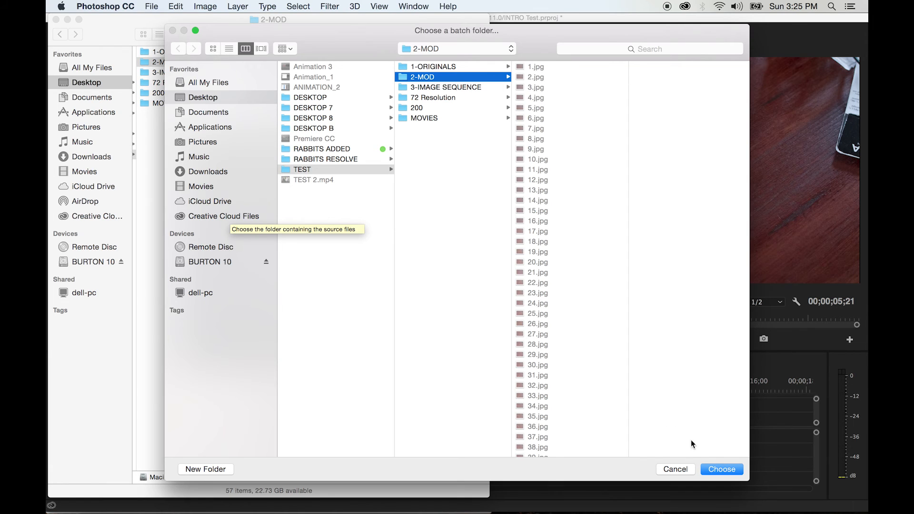
left_click(722, 470)
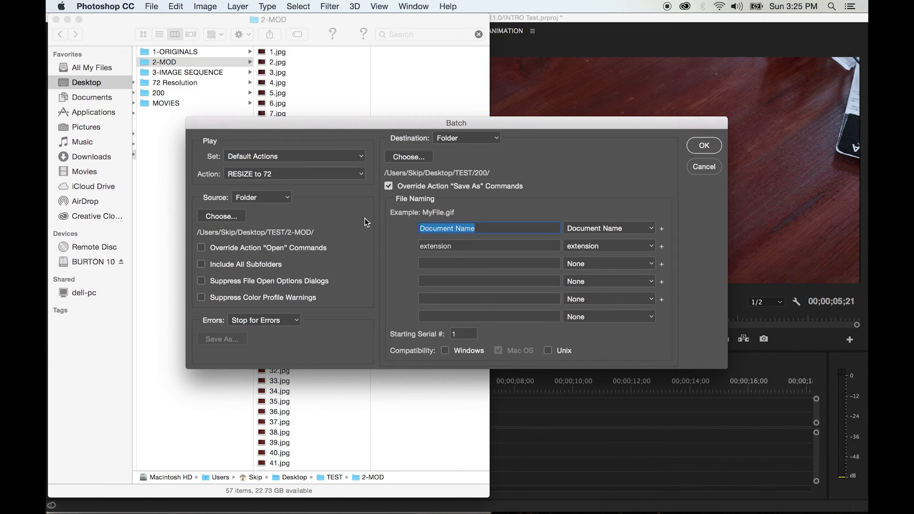
- Choose the 72 Resolution folder inside TEST as the batch destination
left_click(410, 157)
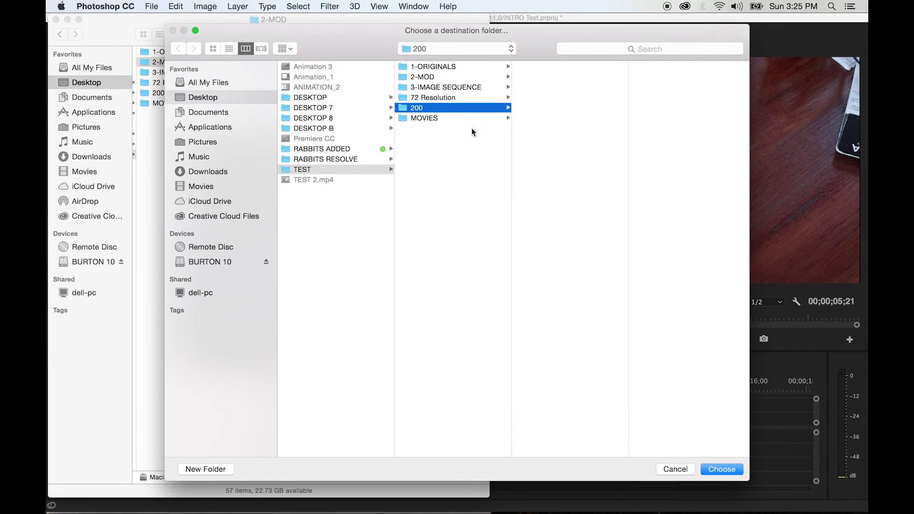
left_click(677, 470)
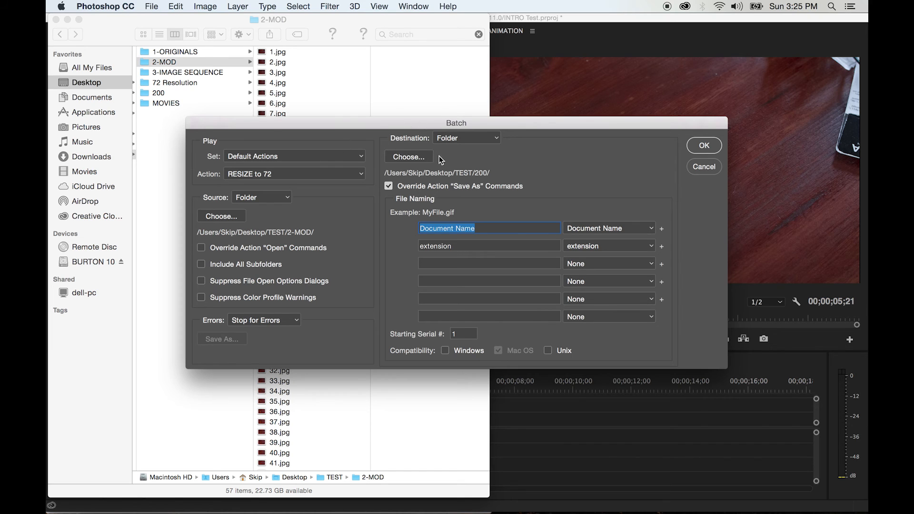
left_click(405, 158)
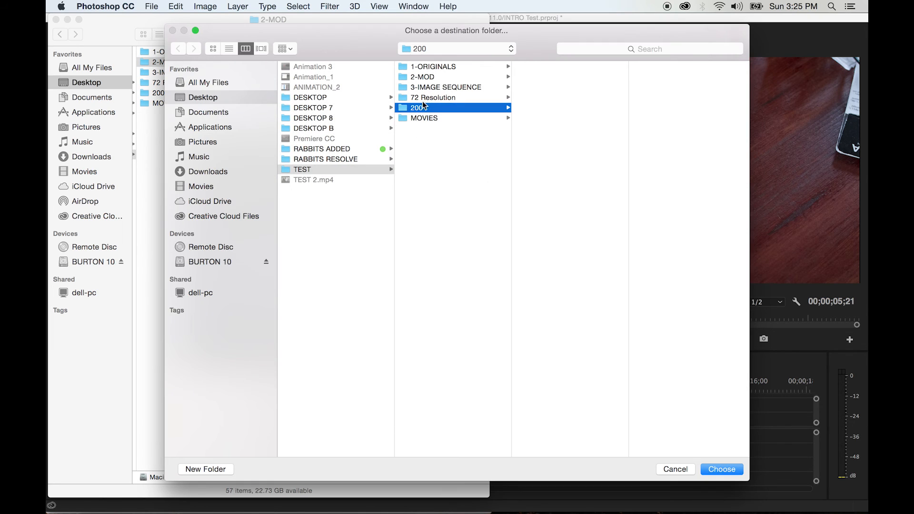
left_click(439, 98)
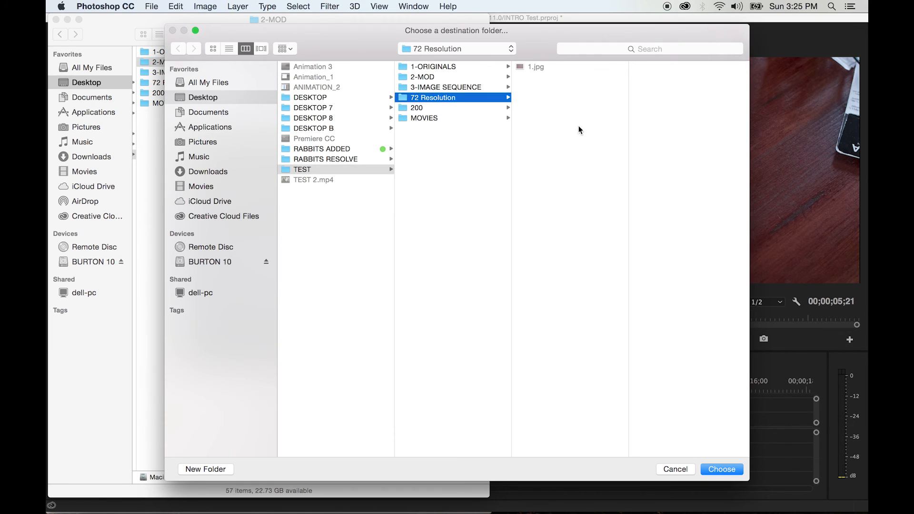
left_click(723, 471)
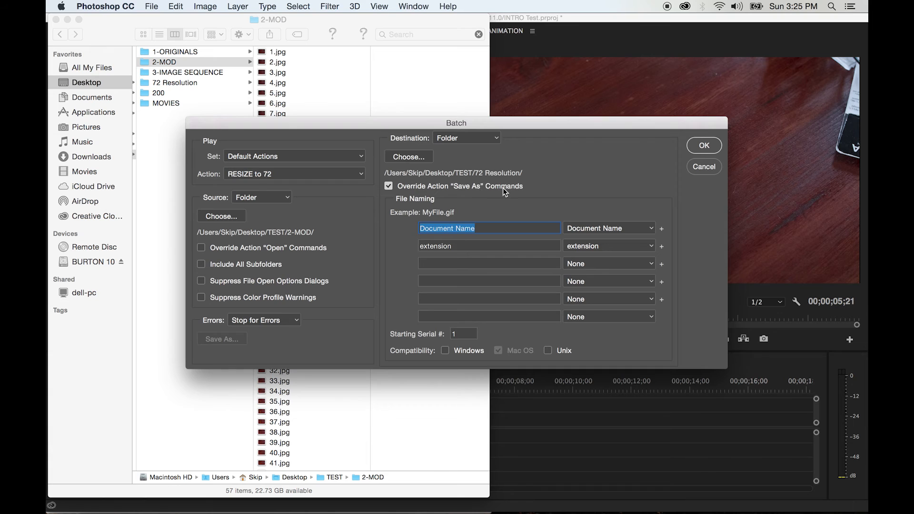
- Turn Override Action "Save As" Commands off and on again, accept its notice, and run the batch
left_click(390, 187)
left_click(389, 188)
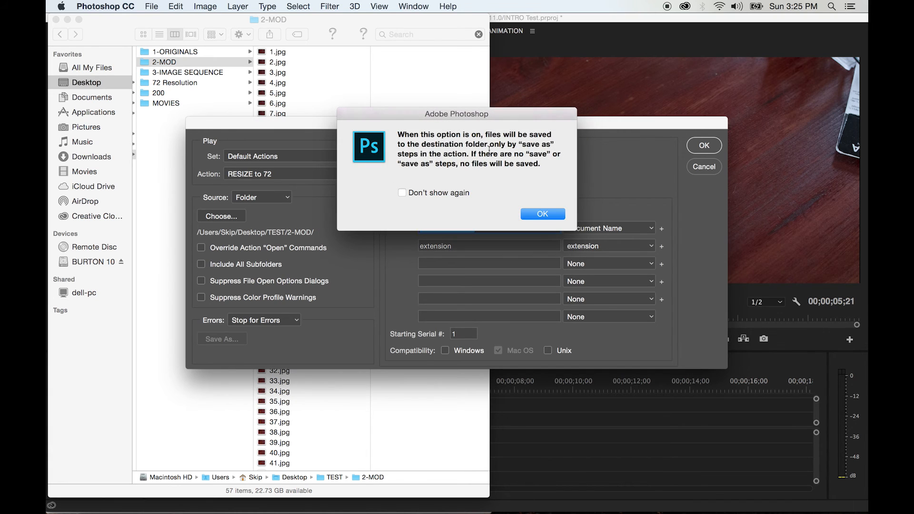
left_click(536, 214)
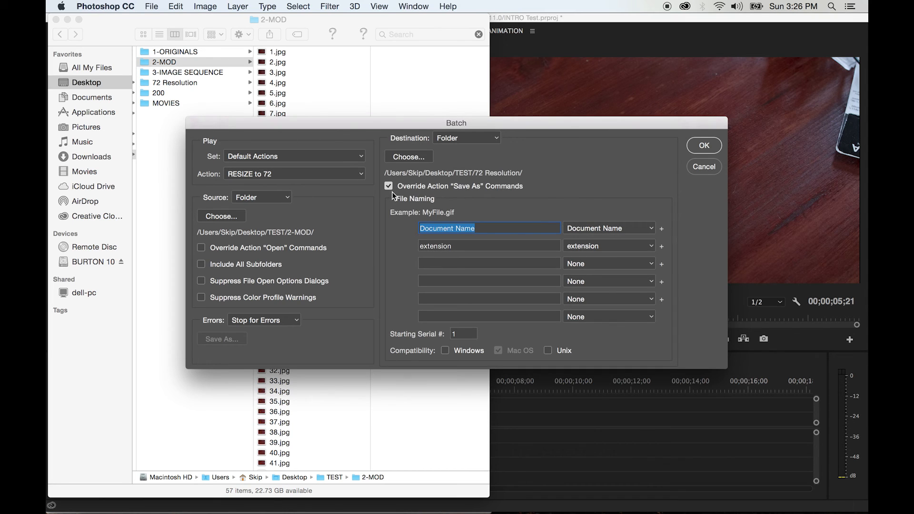
left_click(705, 146)
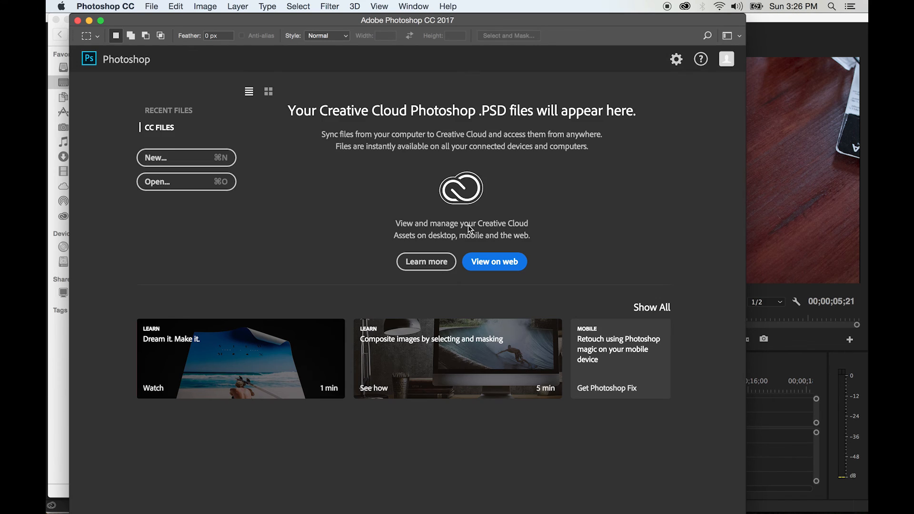
- Switch to Finder and look through the batch-processed JPEGs in the 72 Resolution folder
key("super+Tab")
key("super+Tab")
key("super+Tab")
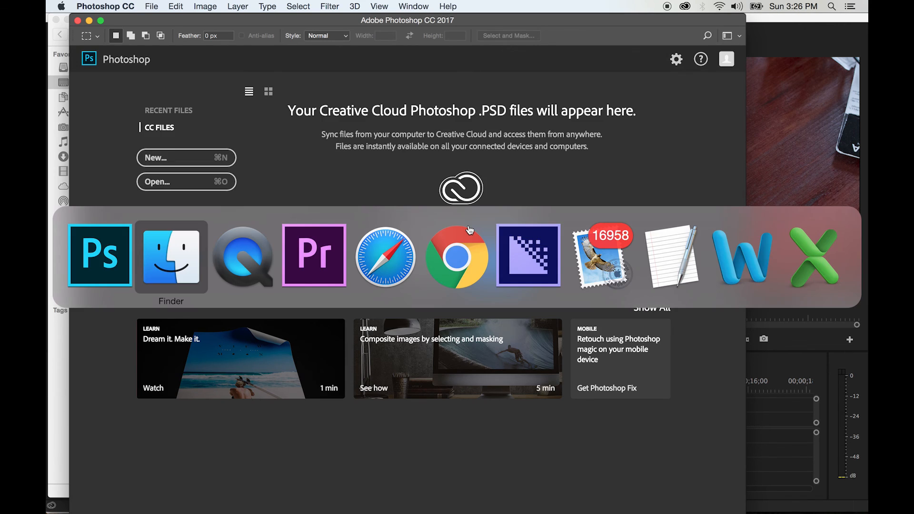
left_click(195, 232)
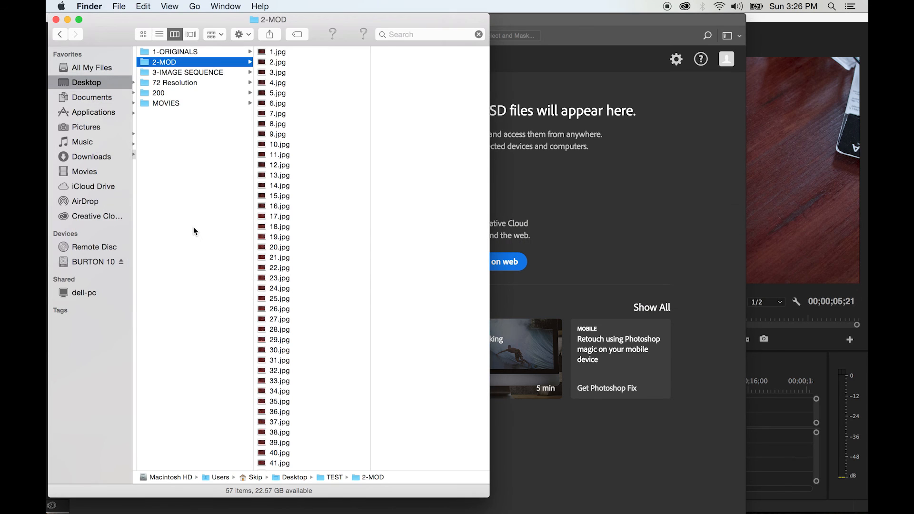
left_click(173, 83)
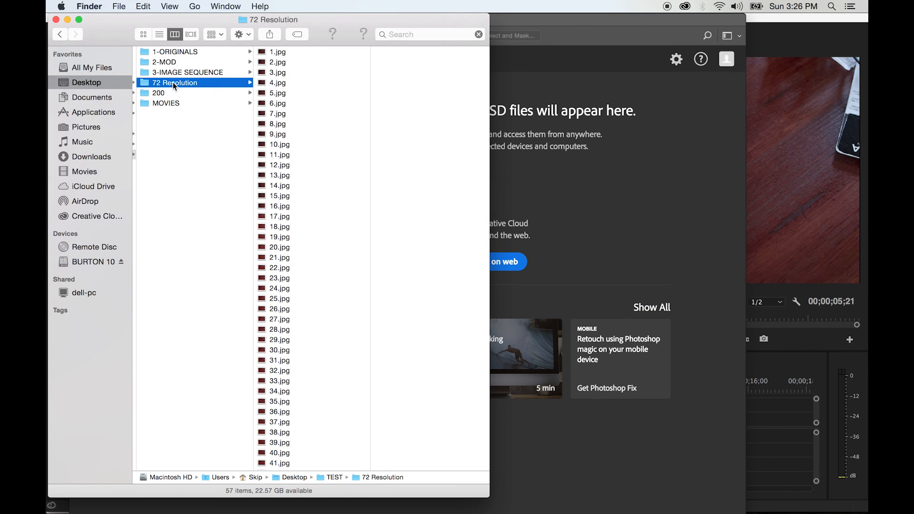
left_click(267, 52)
left_click(280, 175)
scroll(279, 175, "down", 5)
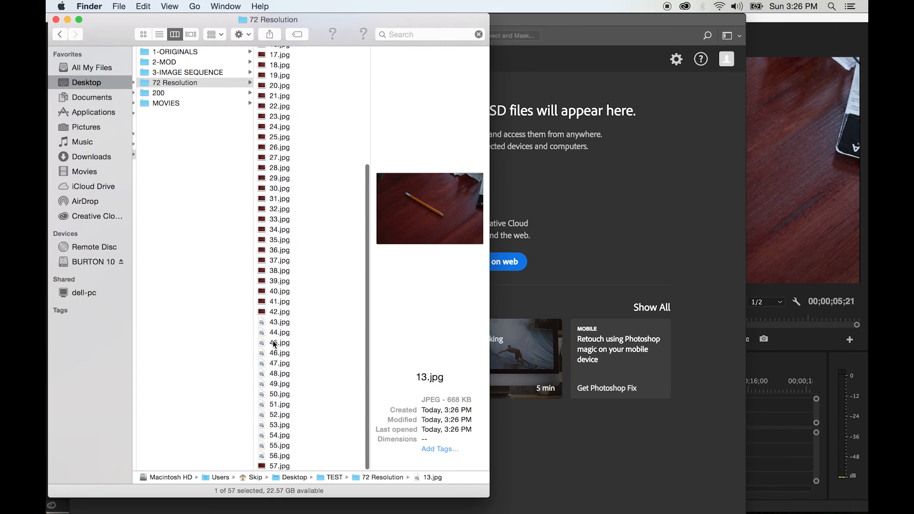
left_click(274, 352)
- Open 36.jpg from the 72 Resolution folder with Adobe Photoshop CC 2017
left_click(269, 251)
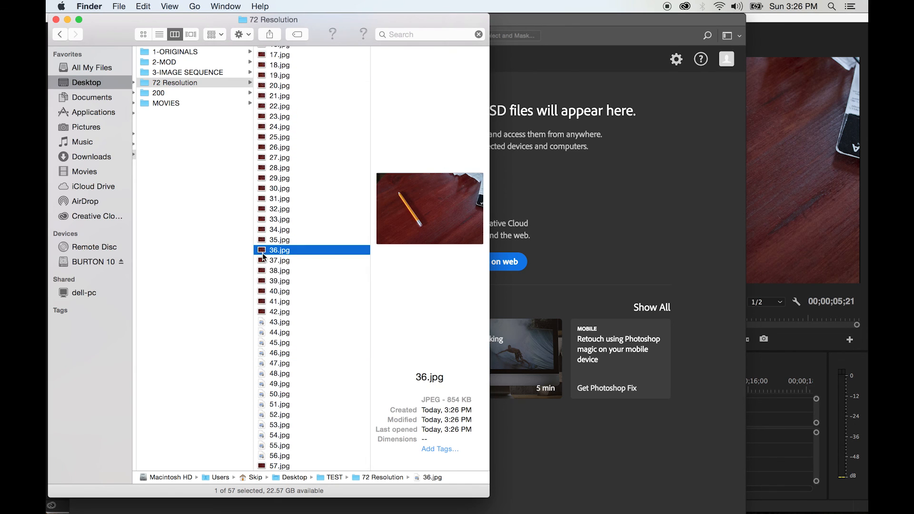
right_click(265, 250)
mouse_move(293, 267)
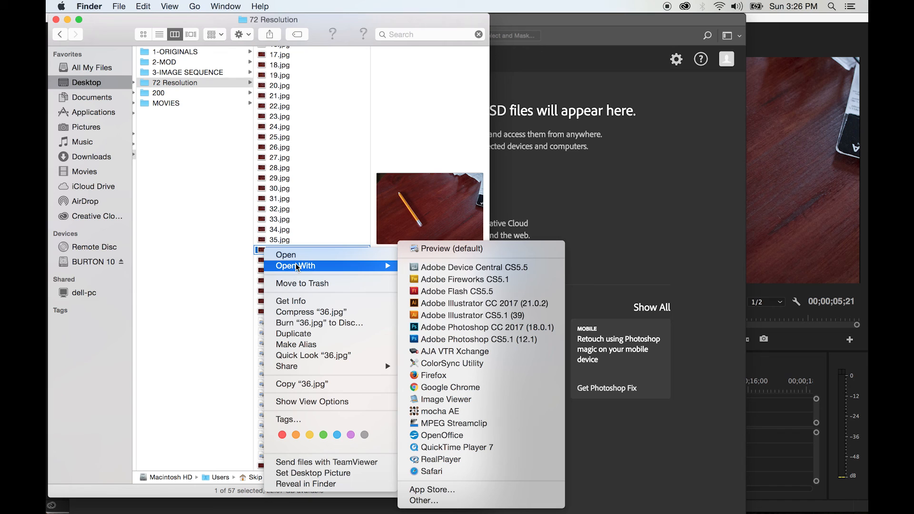
left_click(427, 326)
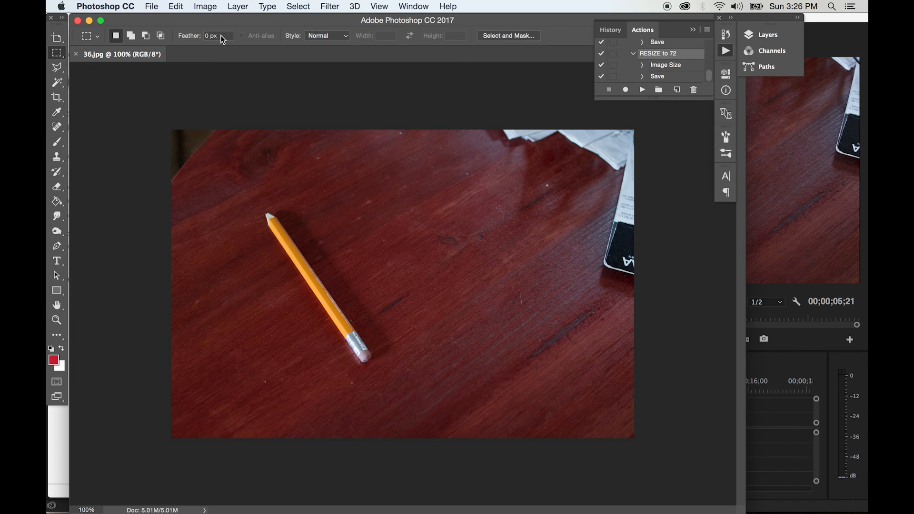
- Check the dimensions and resolution of 36.jpg in Image Size, cancel without changes, and close the image window
left_click(206, 7)
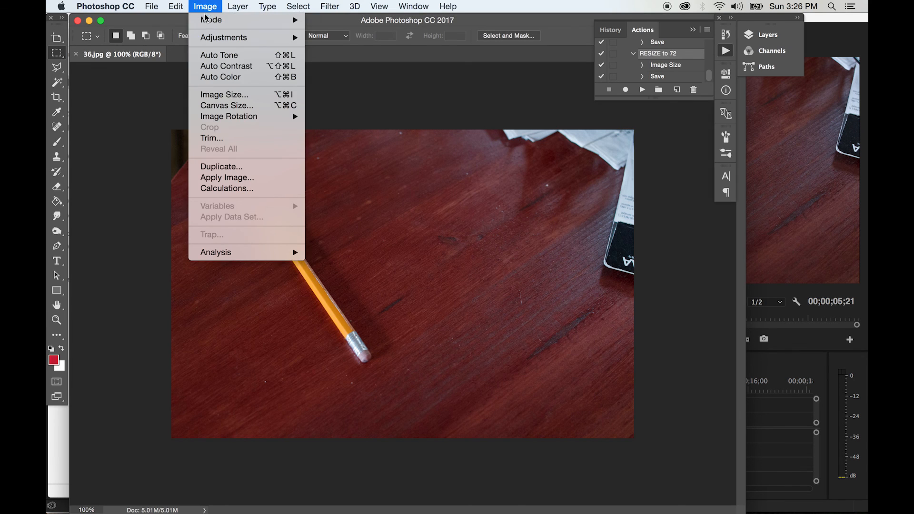
left_click(222, 95)
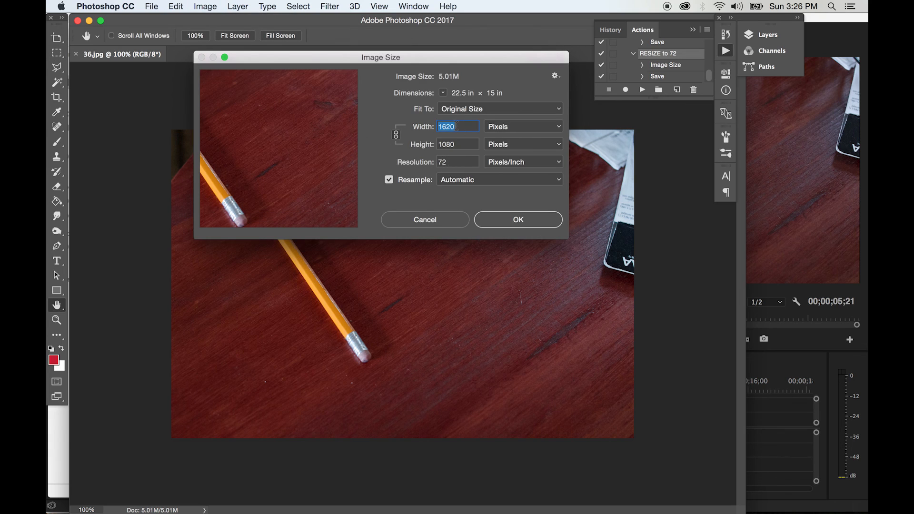
left_click(443, 220)
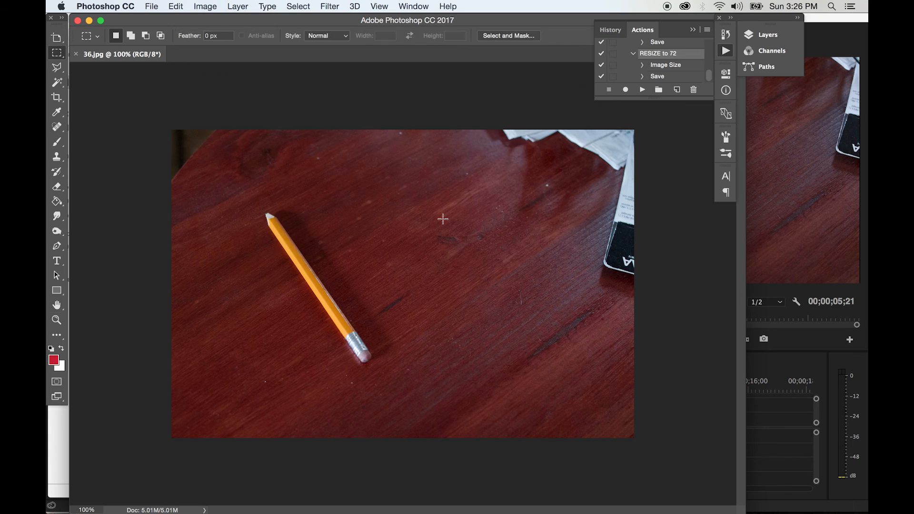
left_click(78, 21)
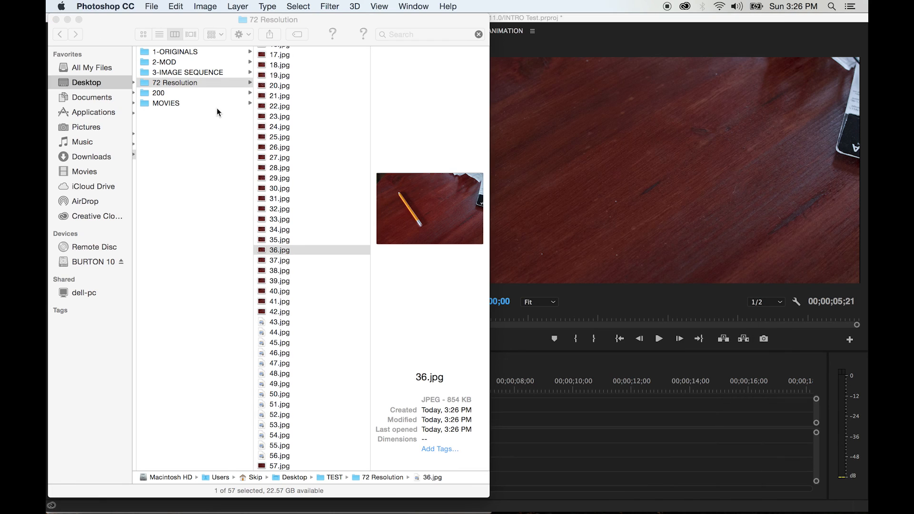
- Select all the images from 1.jpg through 57.jpg in the 72 Resolution folder
scroll(279, 57, "up", 5)
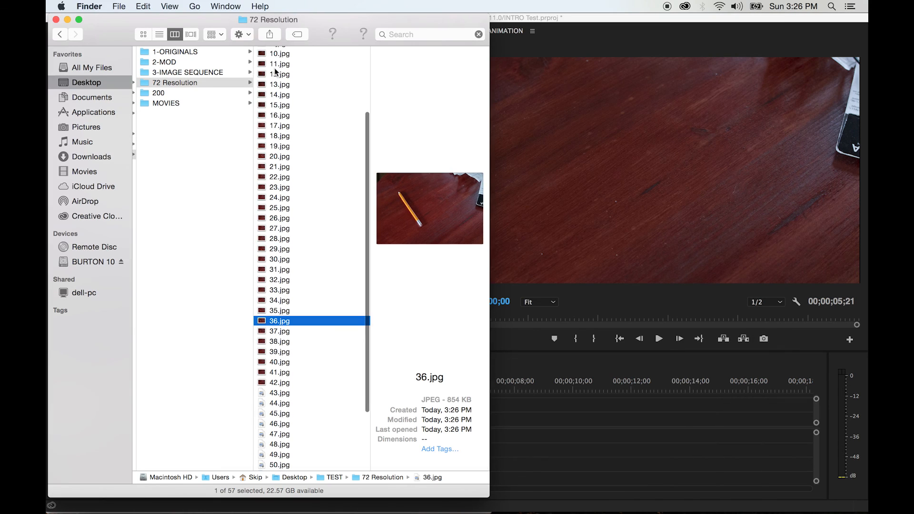
left_click(275, 55)
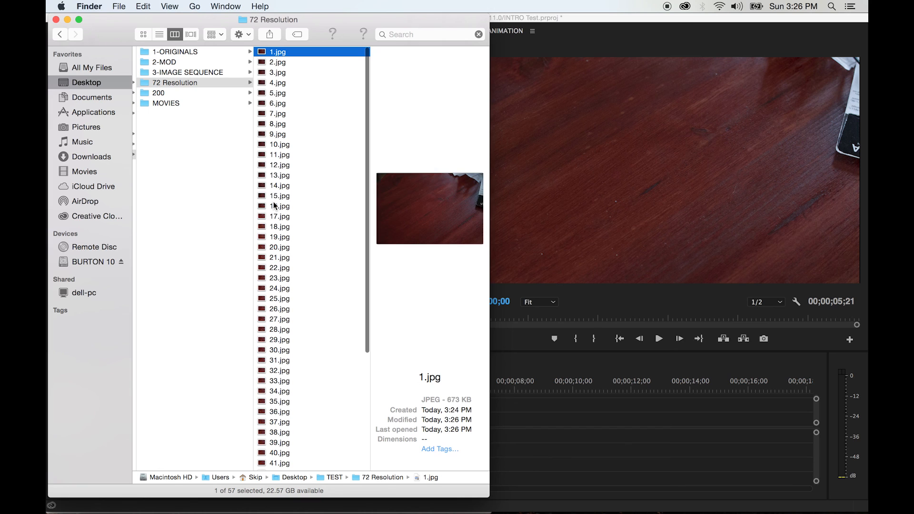
scroll(276, 206, "down", 8)
left_click(274, 466, "shift")
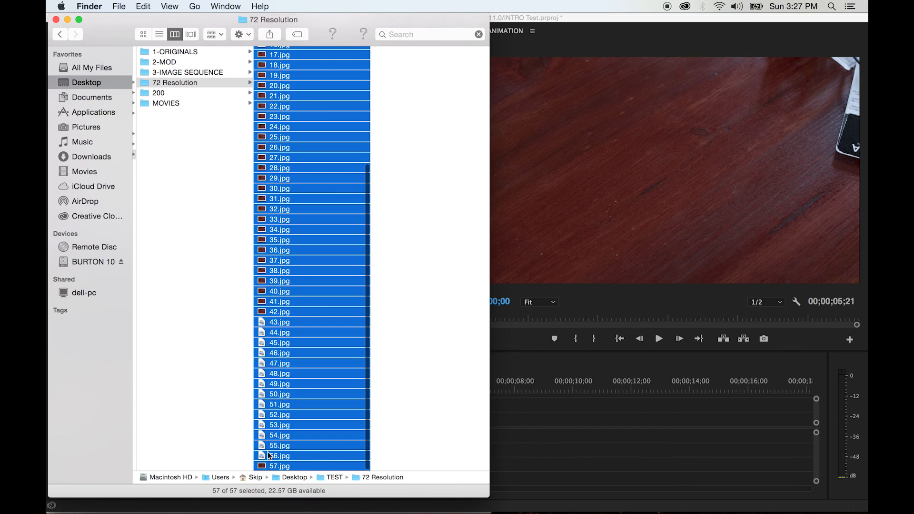
scroll(286, 388, "up", 5)
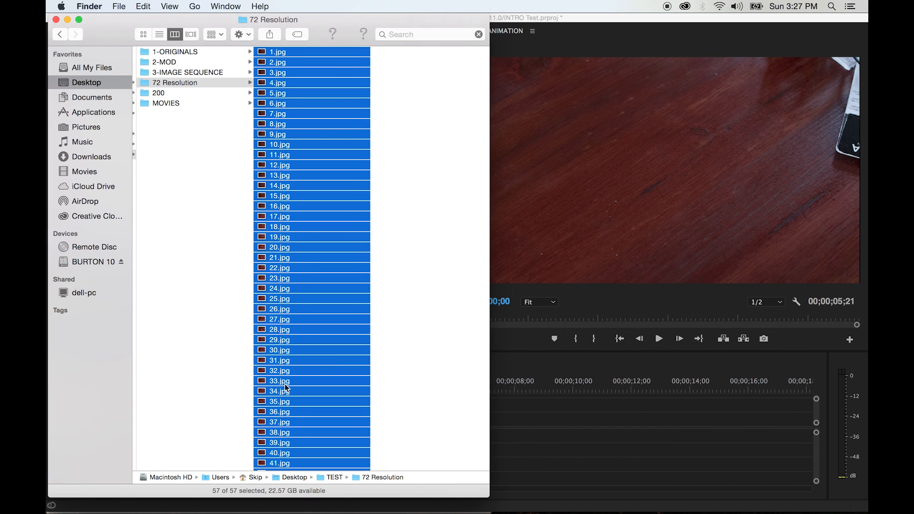